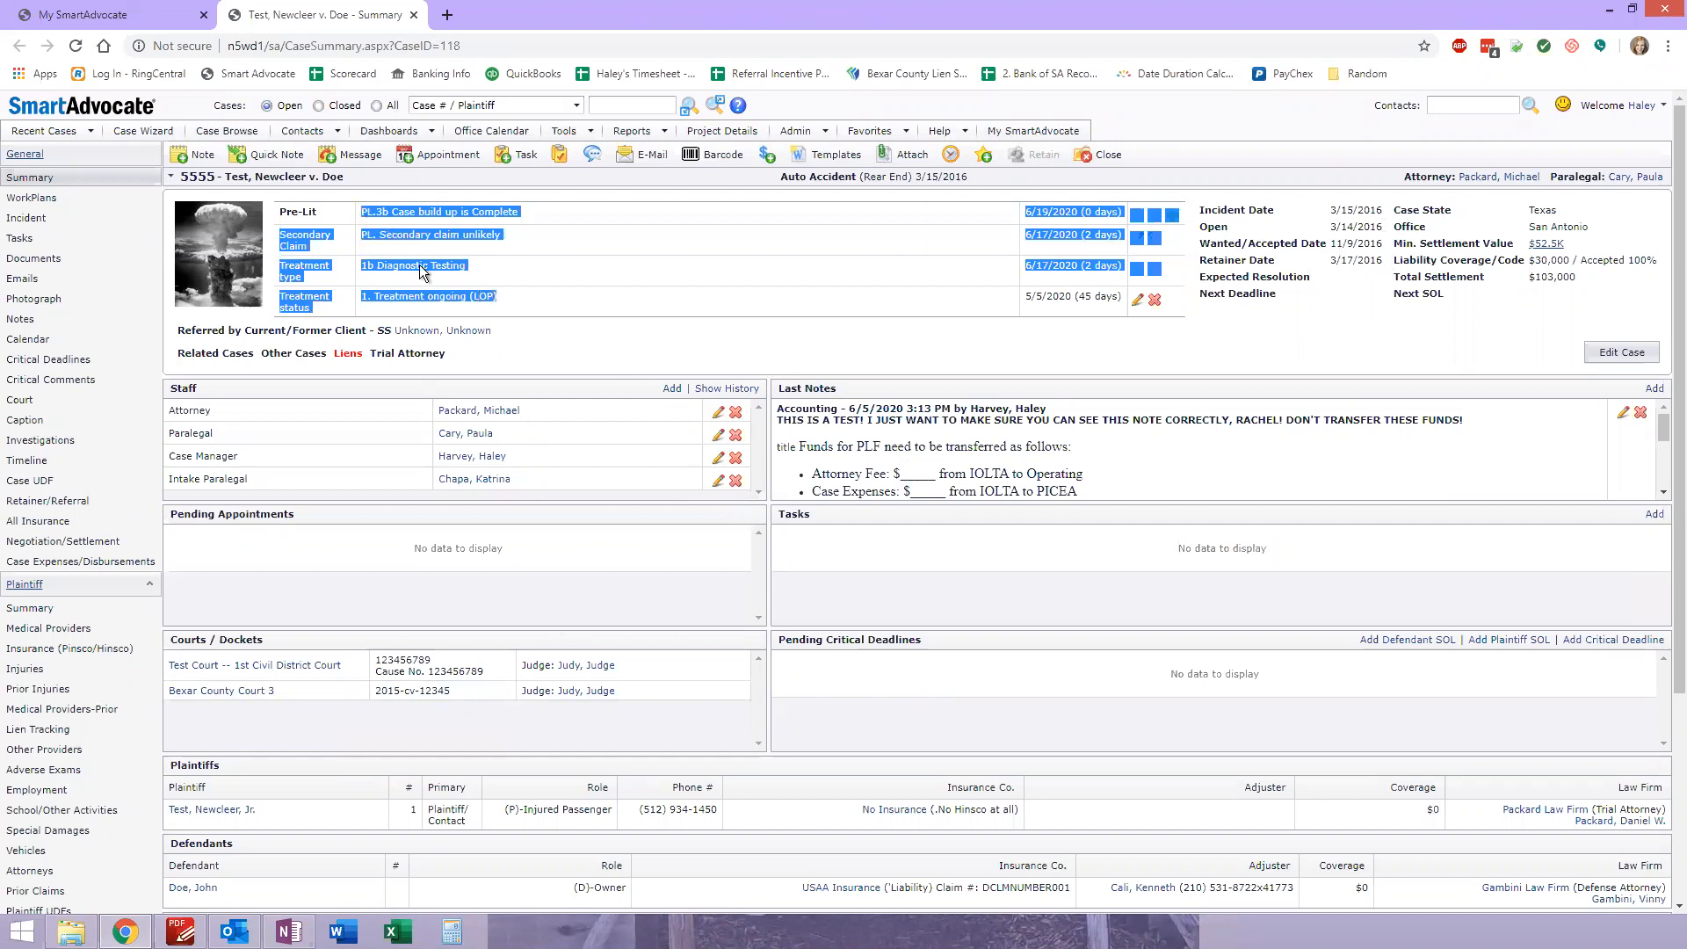
# Review the stage, secondary claim, treatment type and treatment status entries in the test case's summary header
pyautogui.click(569, 255)
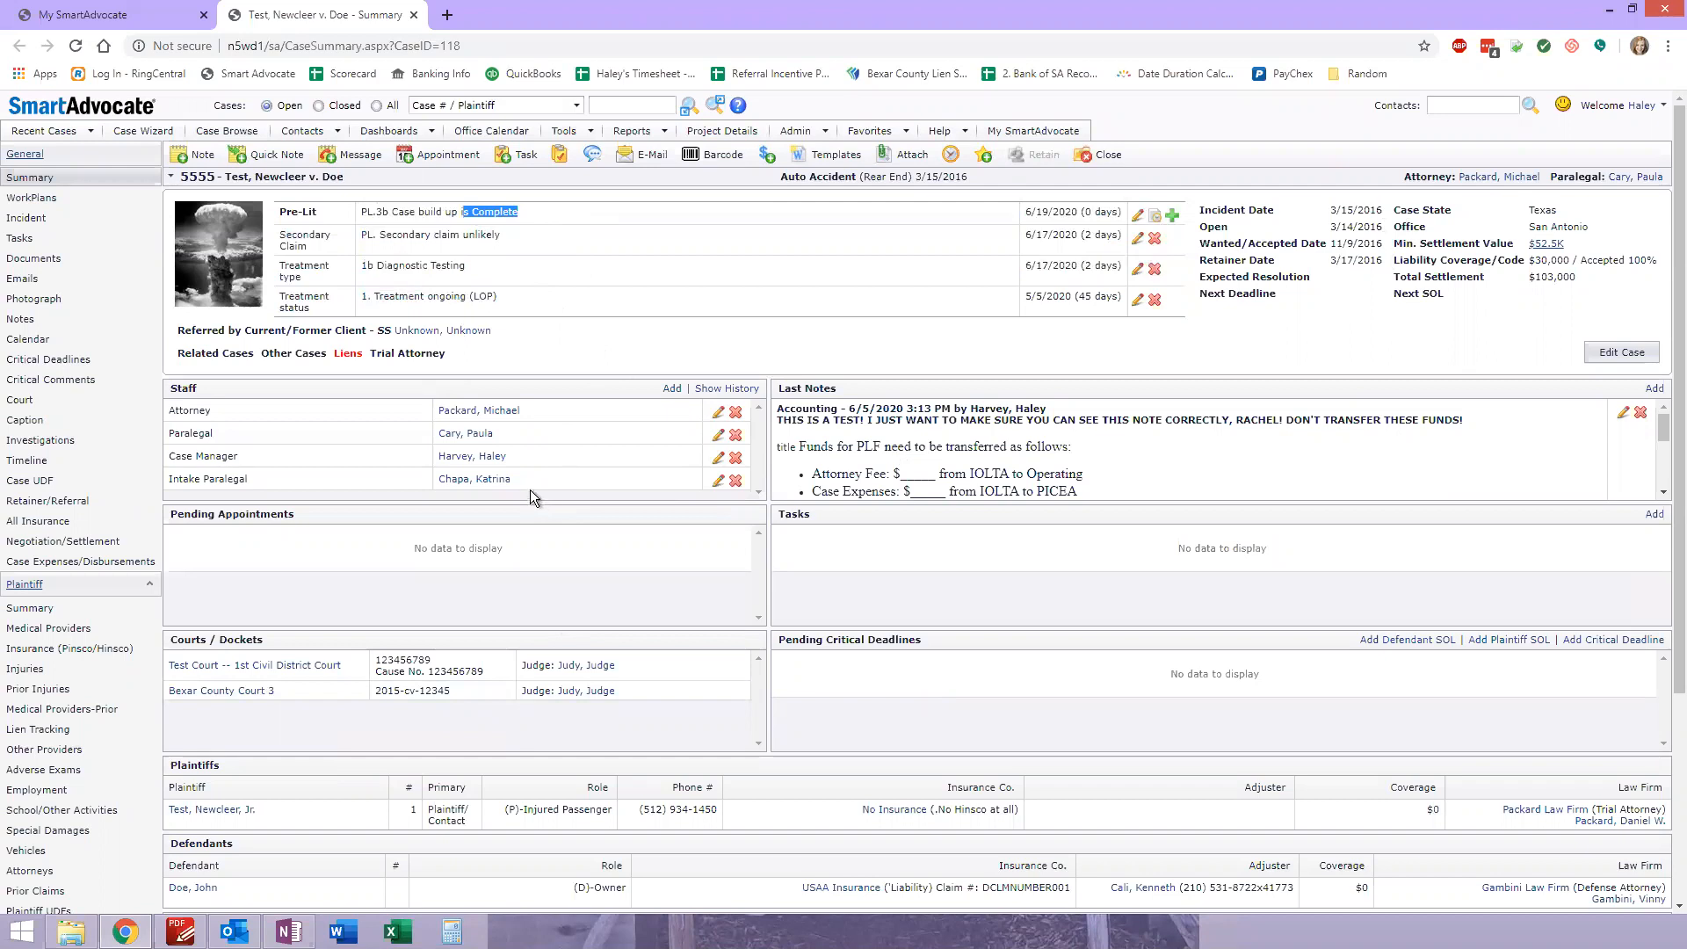
pyautogui.moveTo(372, 244); pyautogui.dragTo(460, 244)
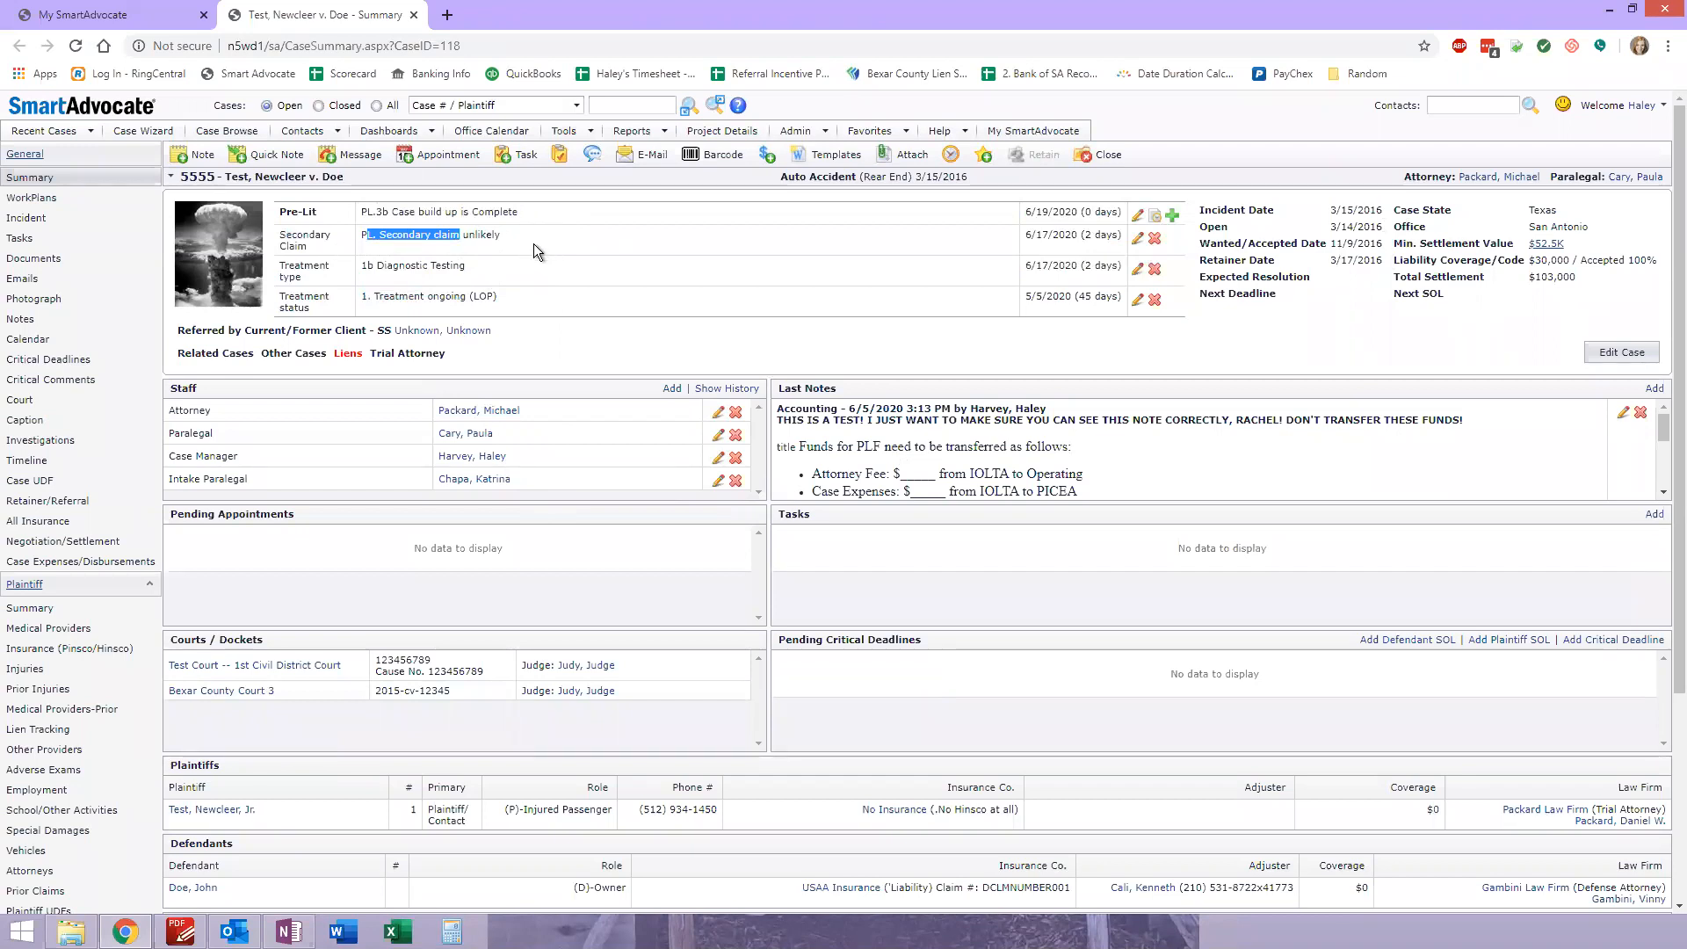
pyautogui.click(461, 239)
pyautogui.moveTo(526, 214); pyautogui.dragTo(444, 219)
pyautogui.click(456, 249)
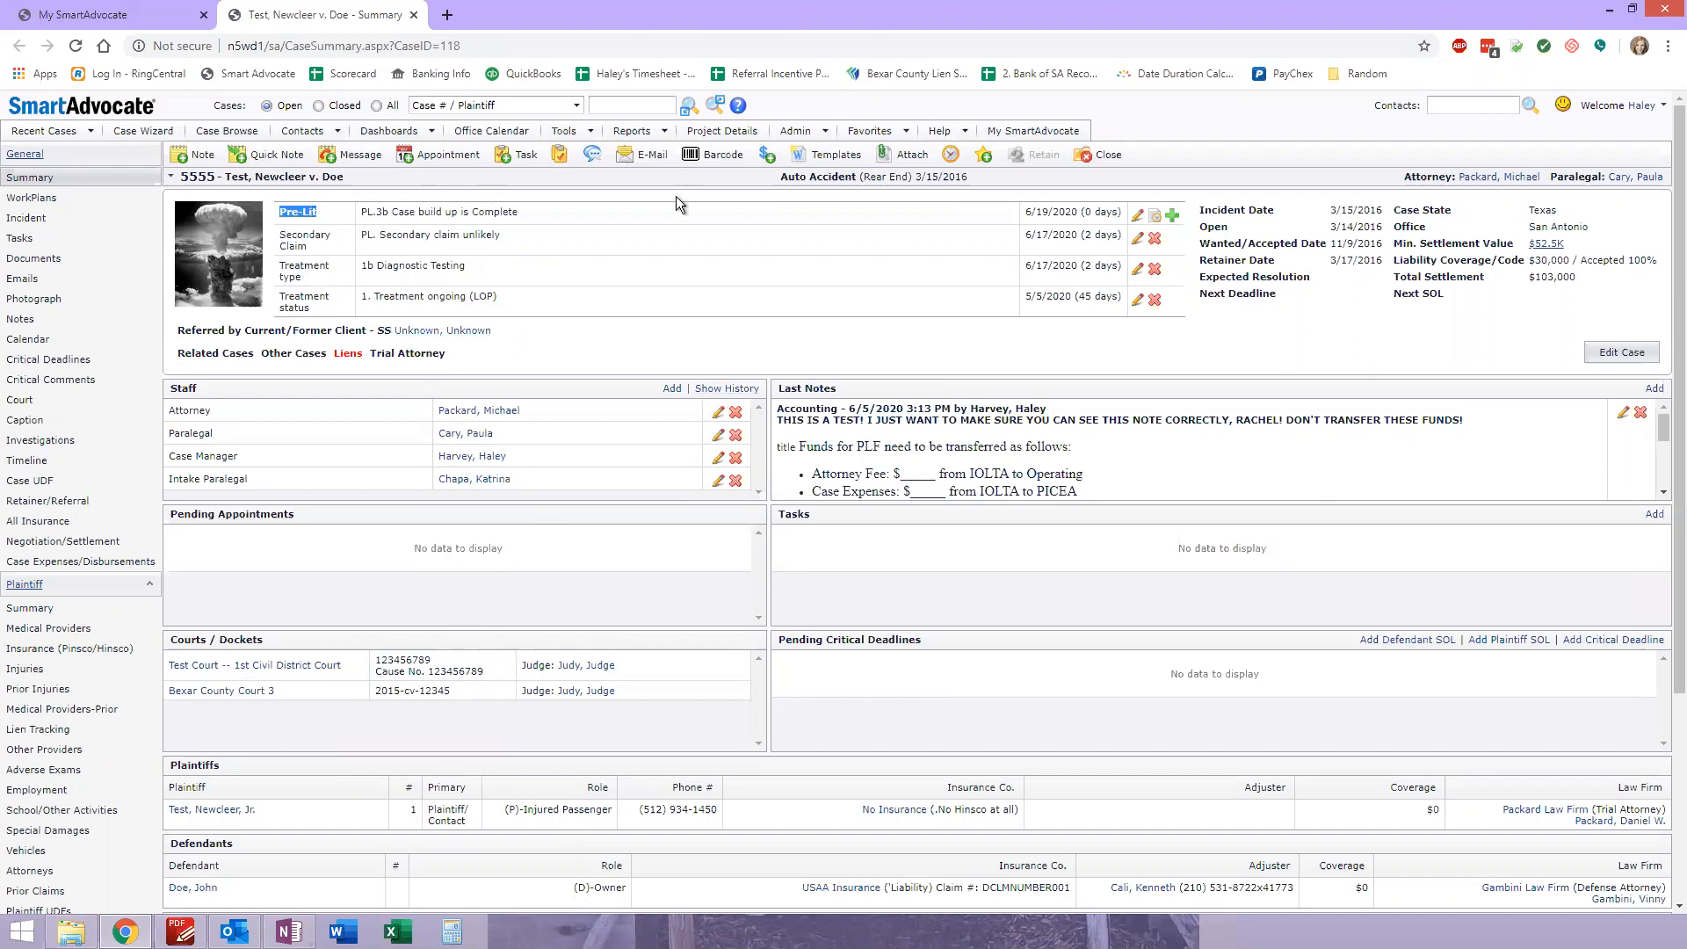
pyautogui.click(551, 207)
pyautogui.moveTo(541, 204); pyautogui.dragTo(398, 207)
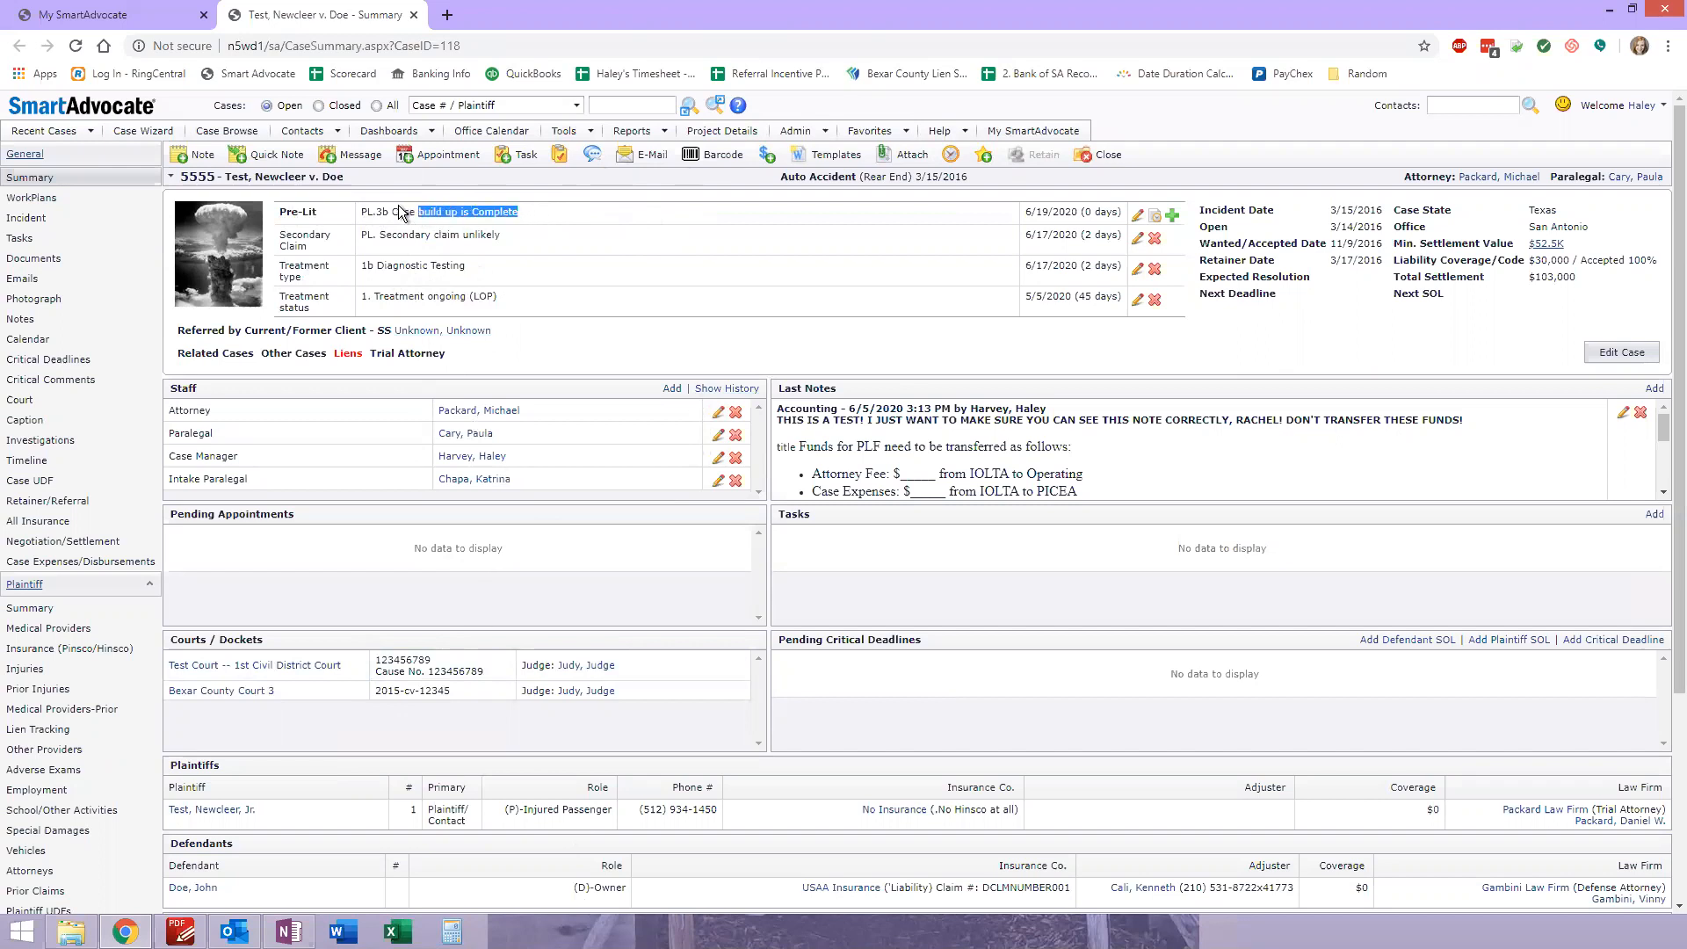
pyautogui.click(551, 299)
# Open Status Setup in a separate browser tab and list the statuses of the type Status
pyautogui.click(795, 131)
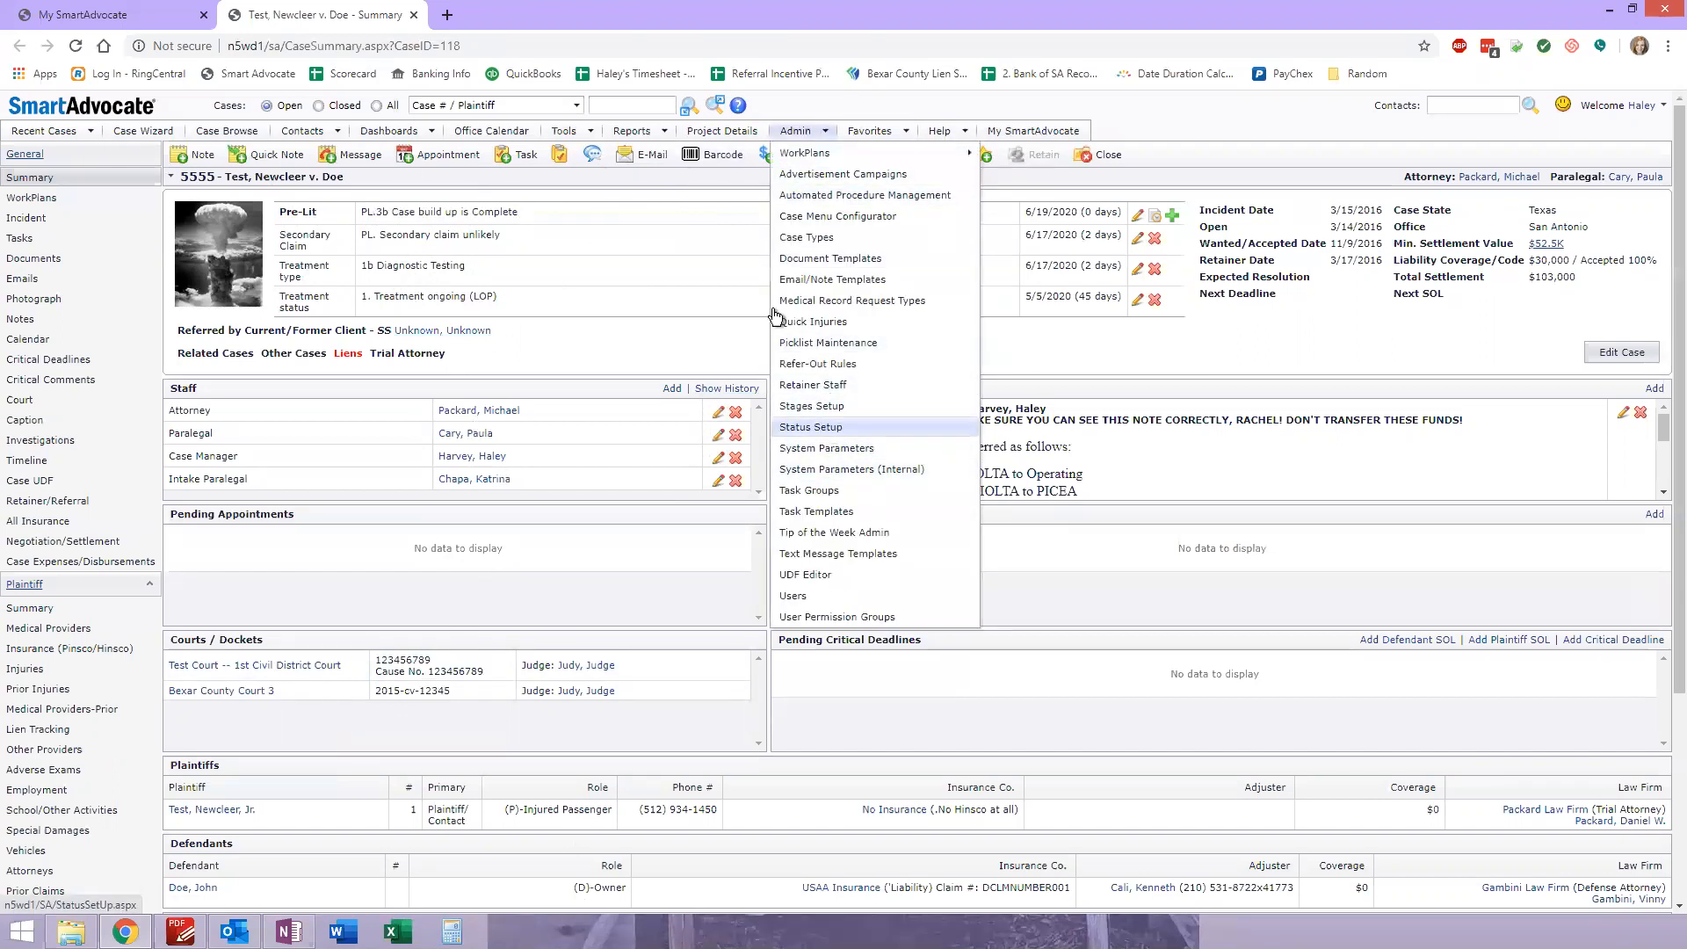
pyautogui.middleClick(826, 429)
pyautogui.click(575, 18)
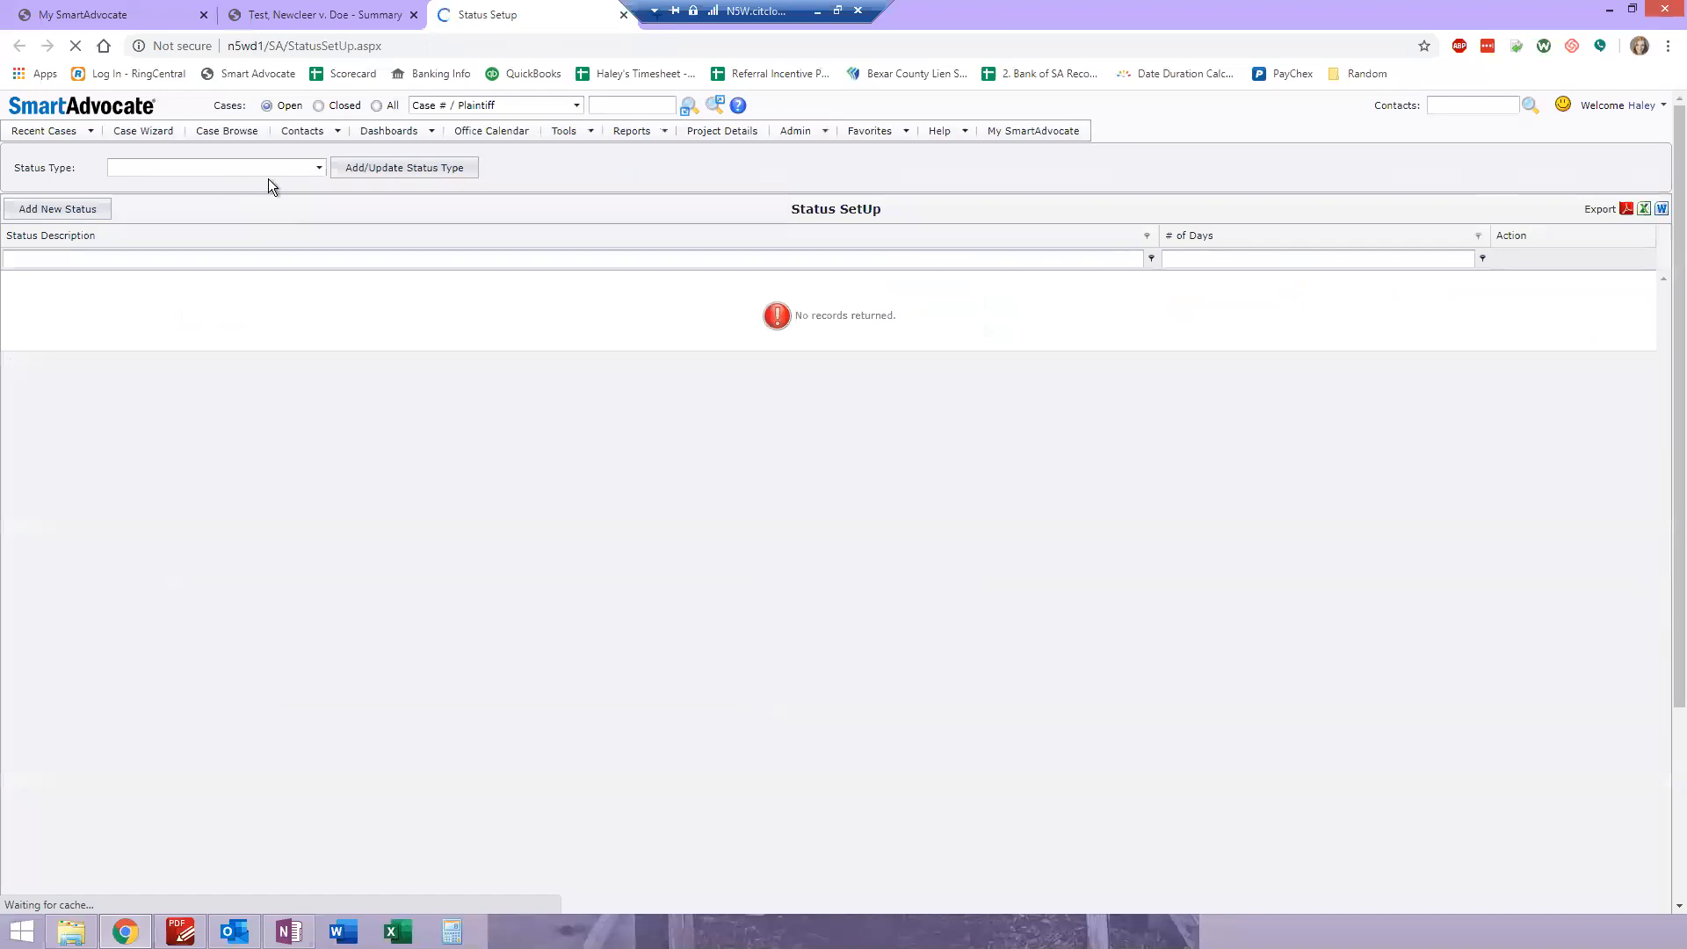
pyautogui.click(339, 14)
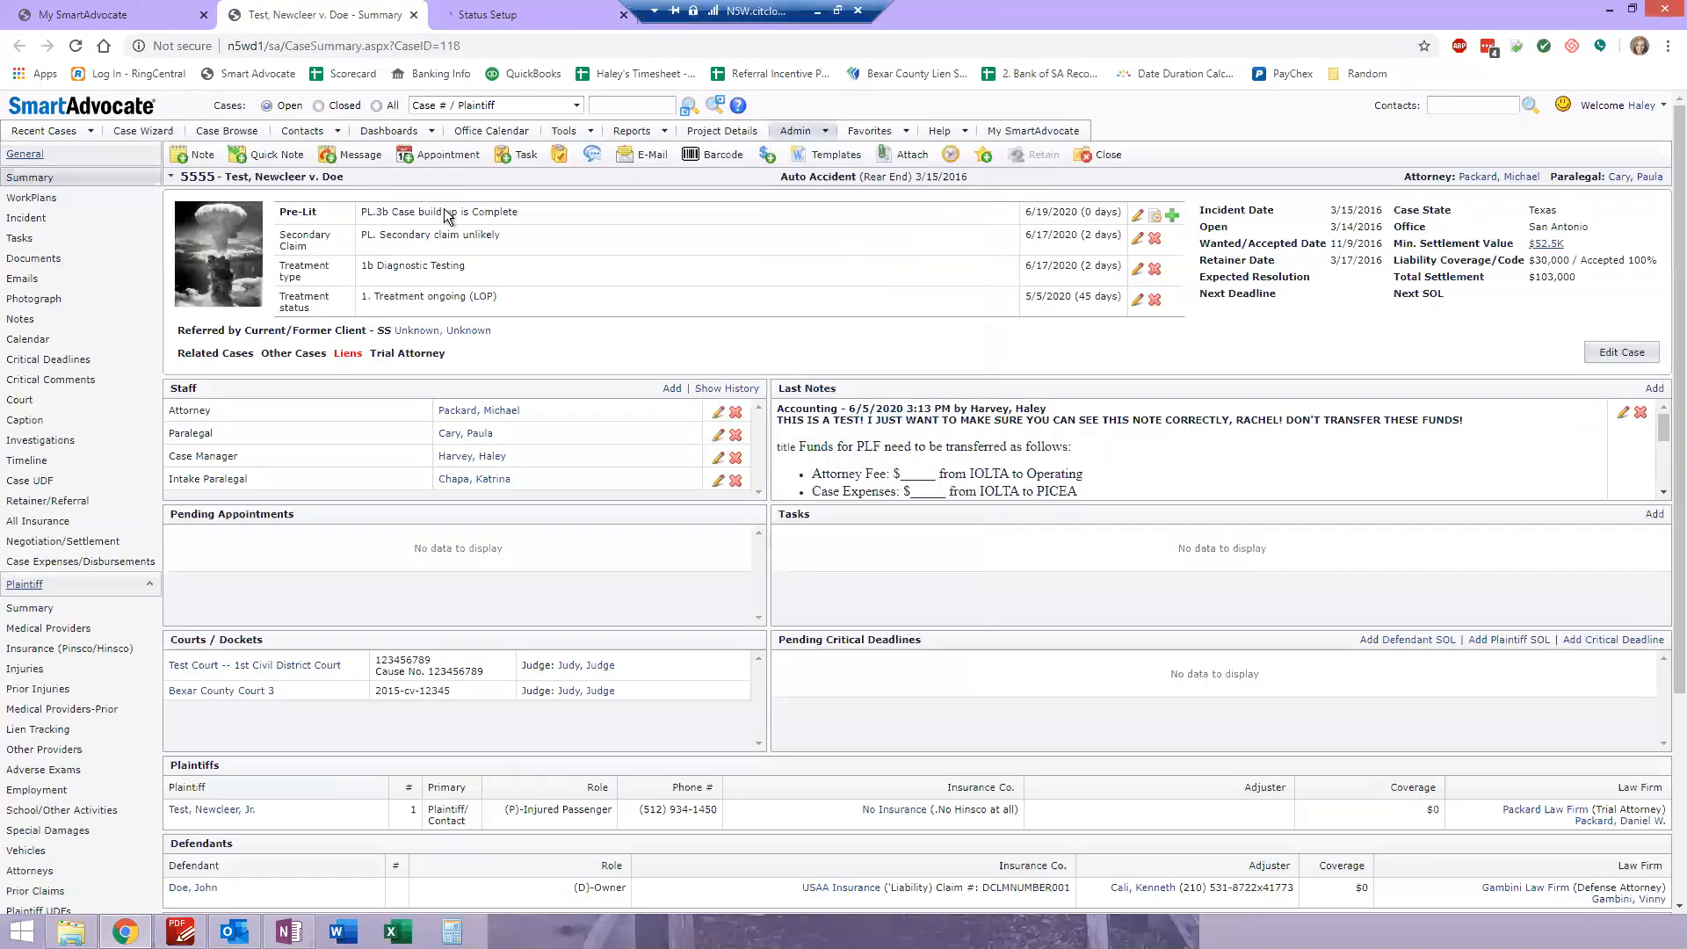
pyautogui.moveTo(387, 213); pyautogui.dragTo(371, 244)
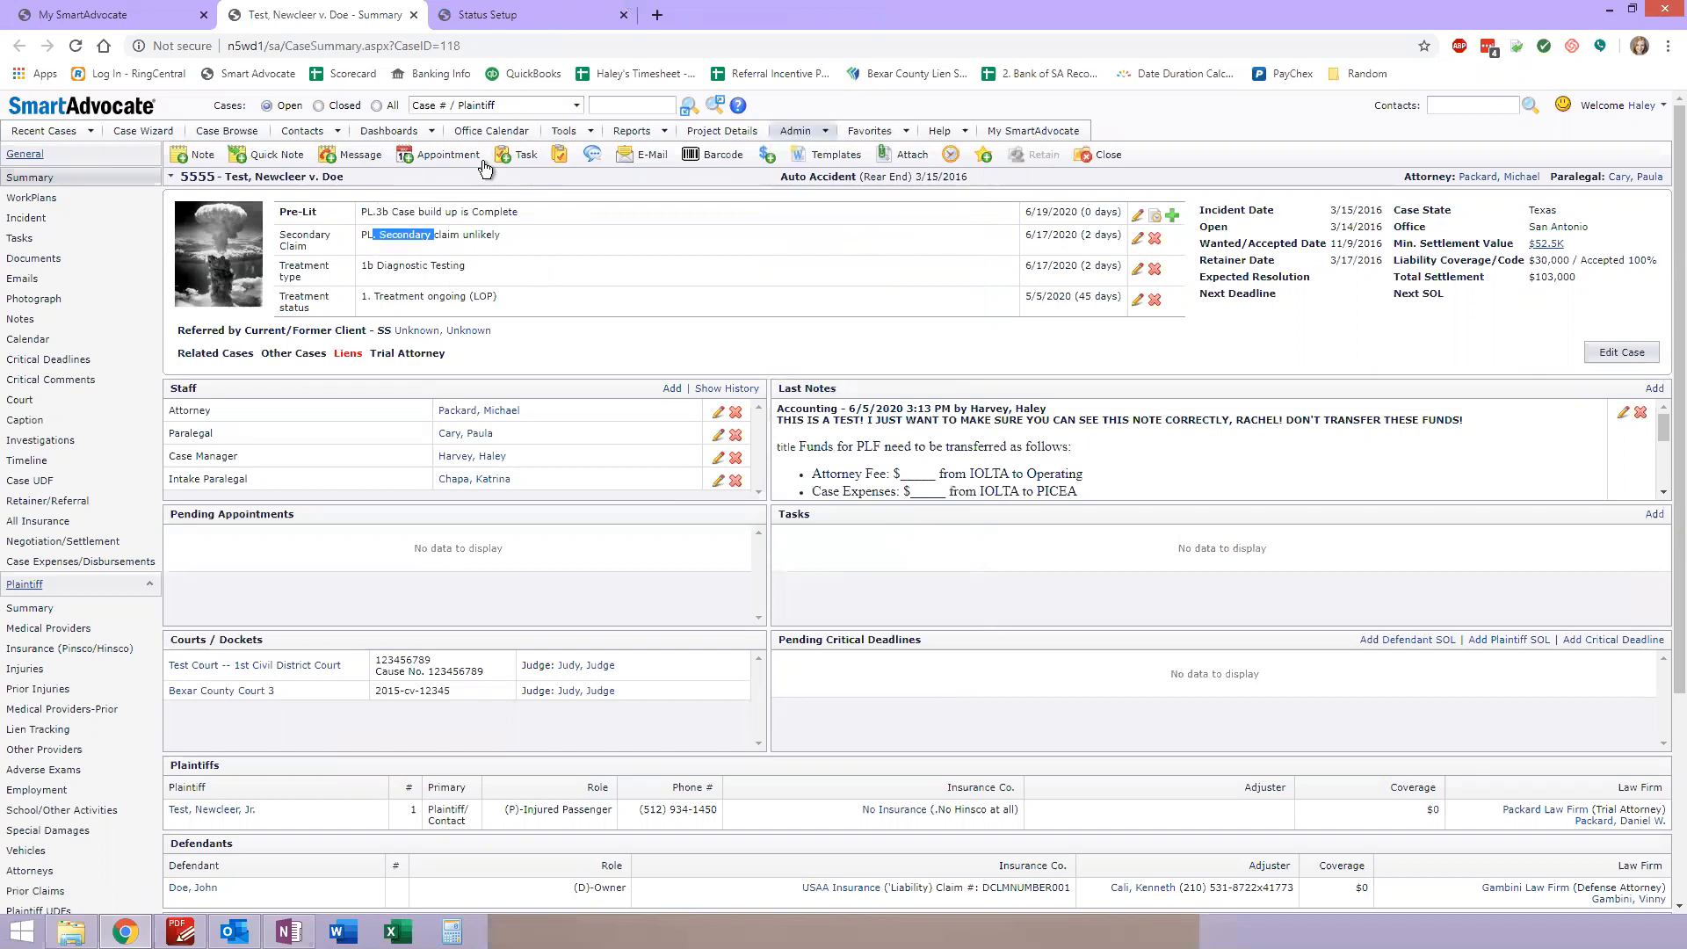
pyautogui.click(566, 14)
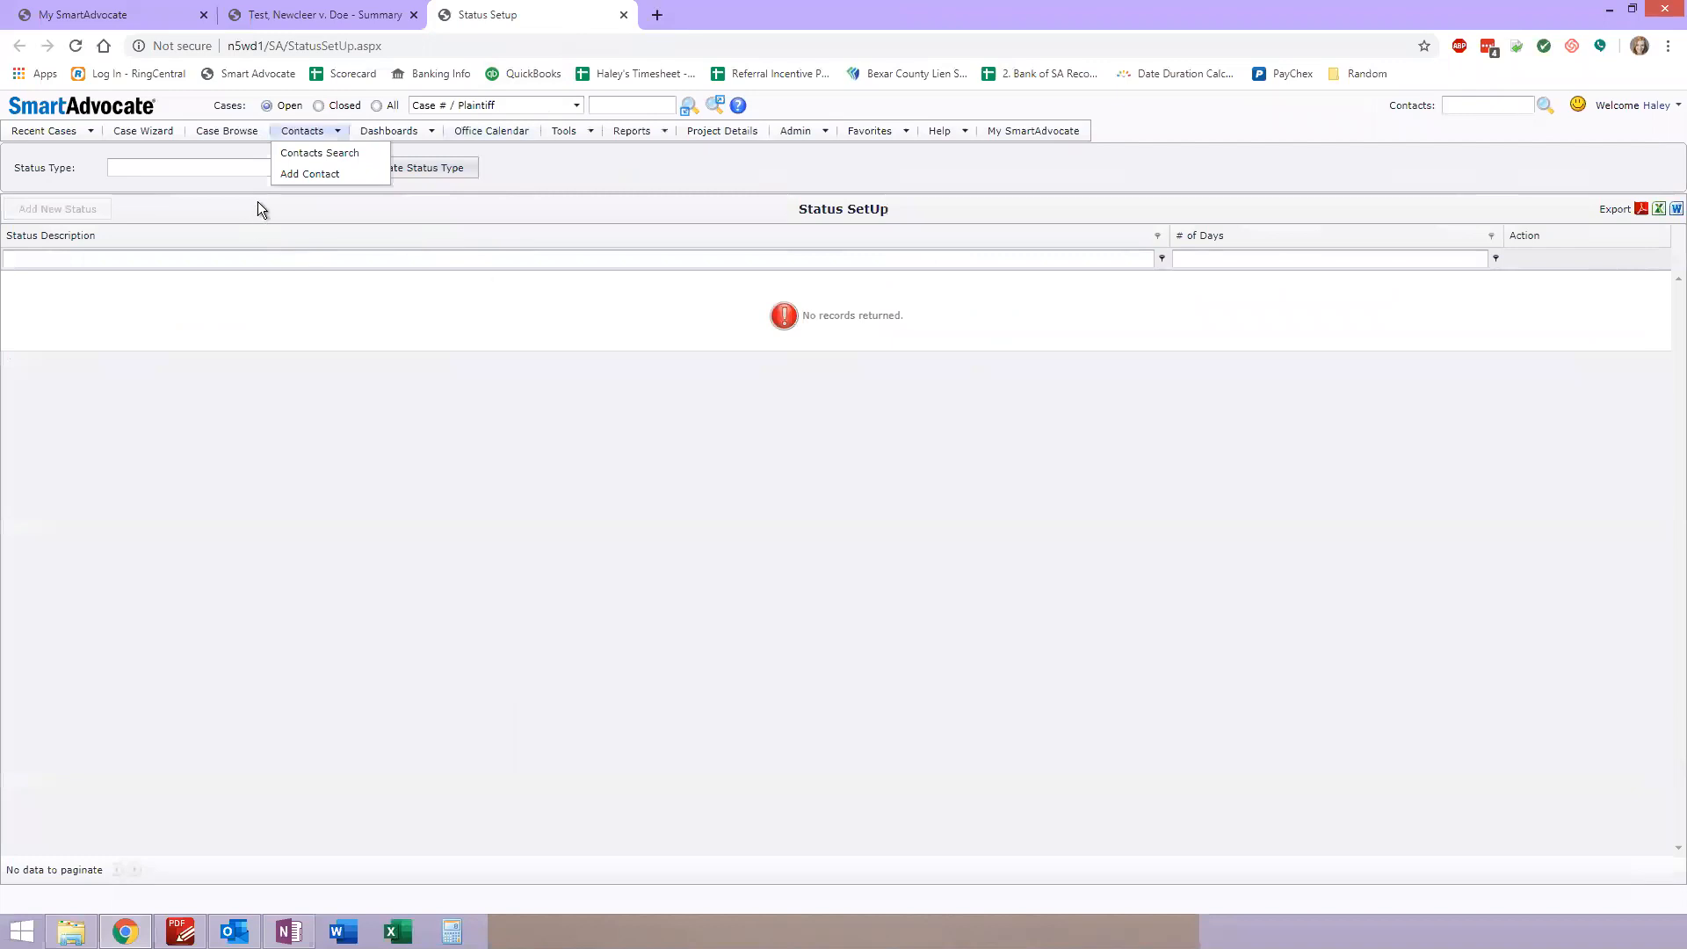
pyautogui.click(319, 170)
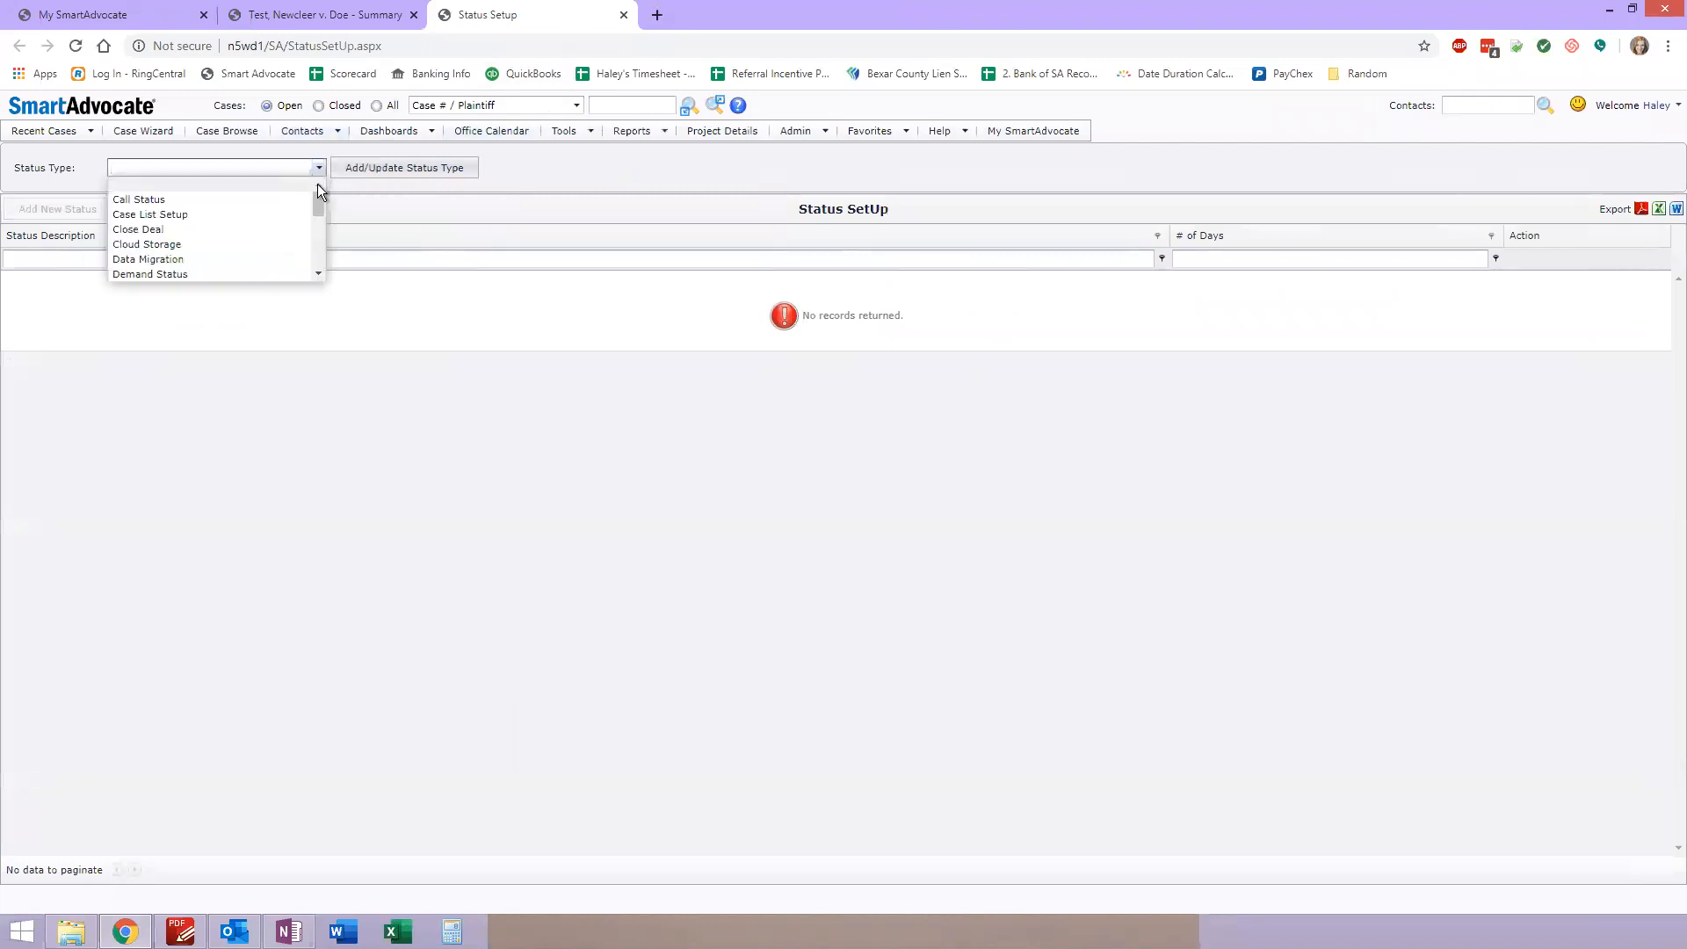
pyautogui.moveTo(318, 203); pyautogui.dragTo(318, 251)
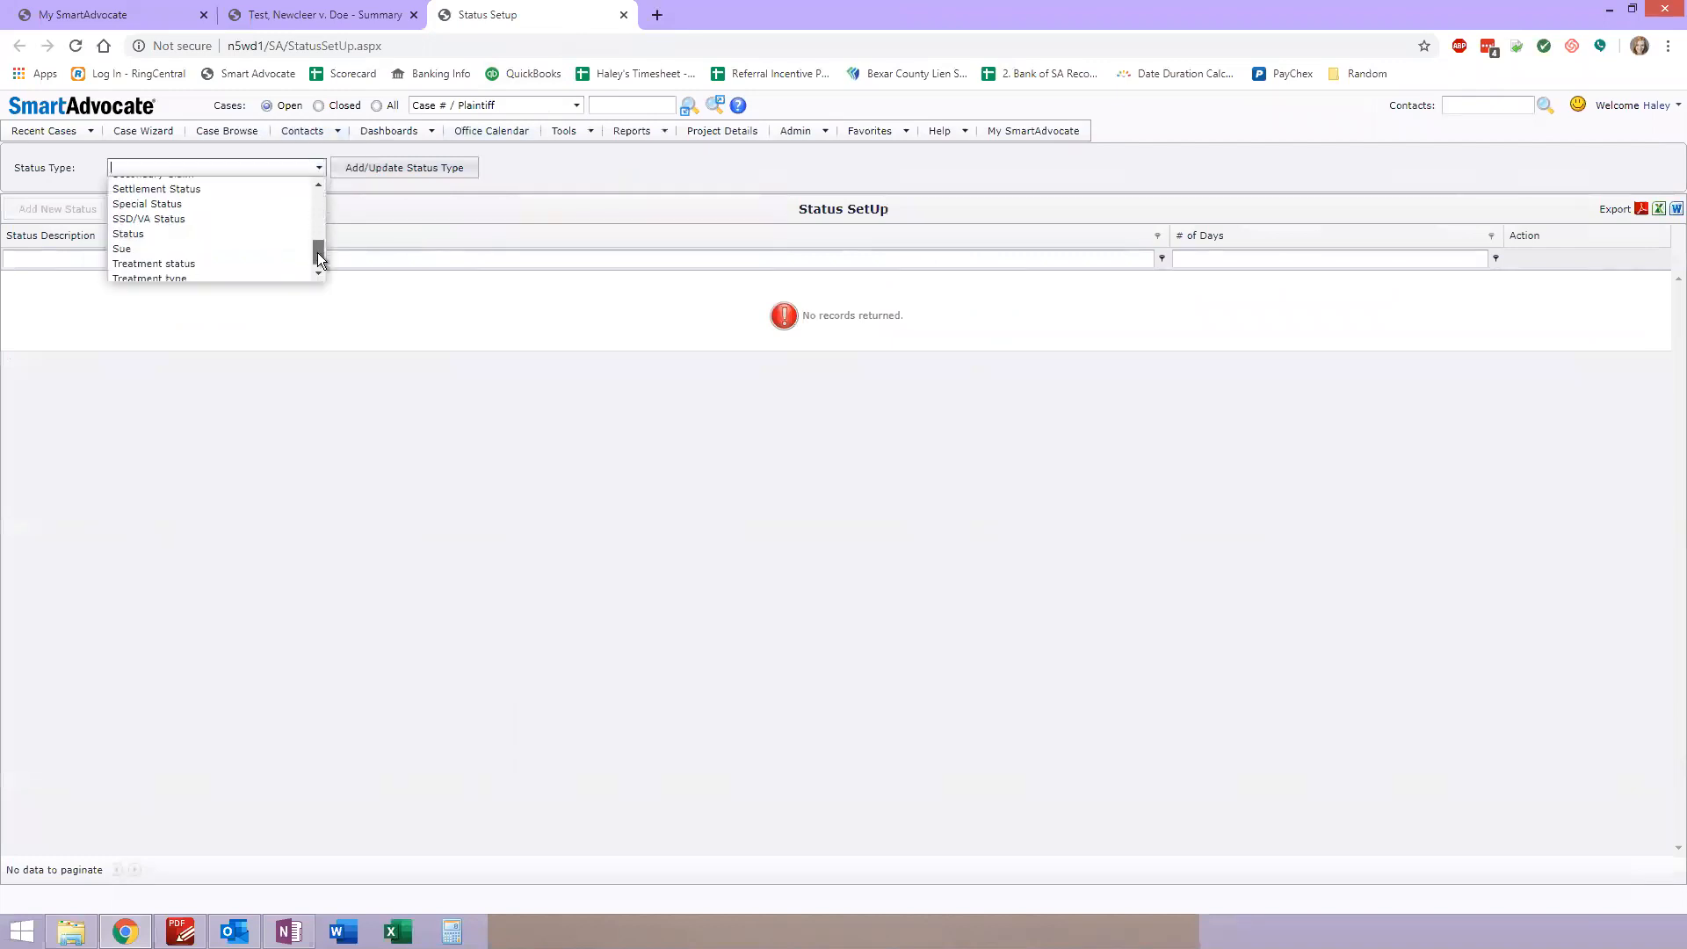
pyautogui.click(240, 235)
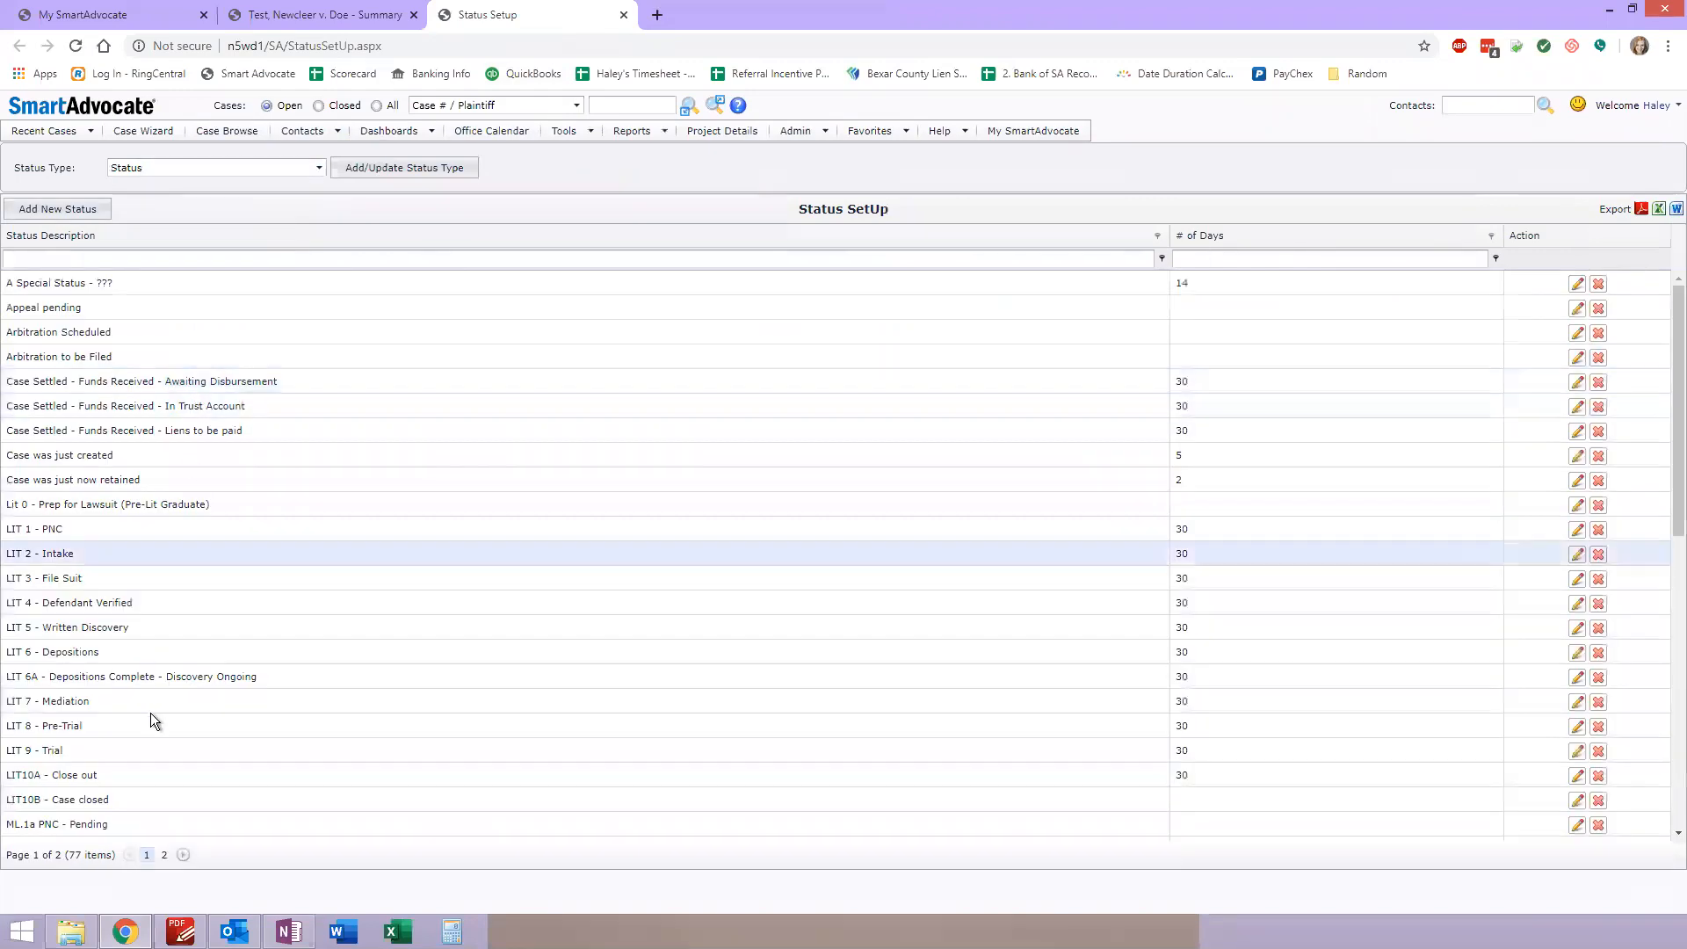
pyautogui.scroll(-1, 145, 525)
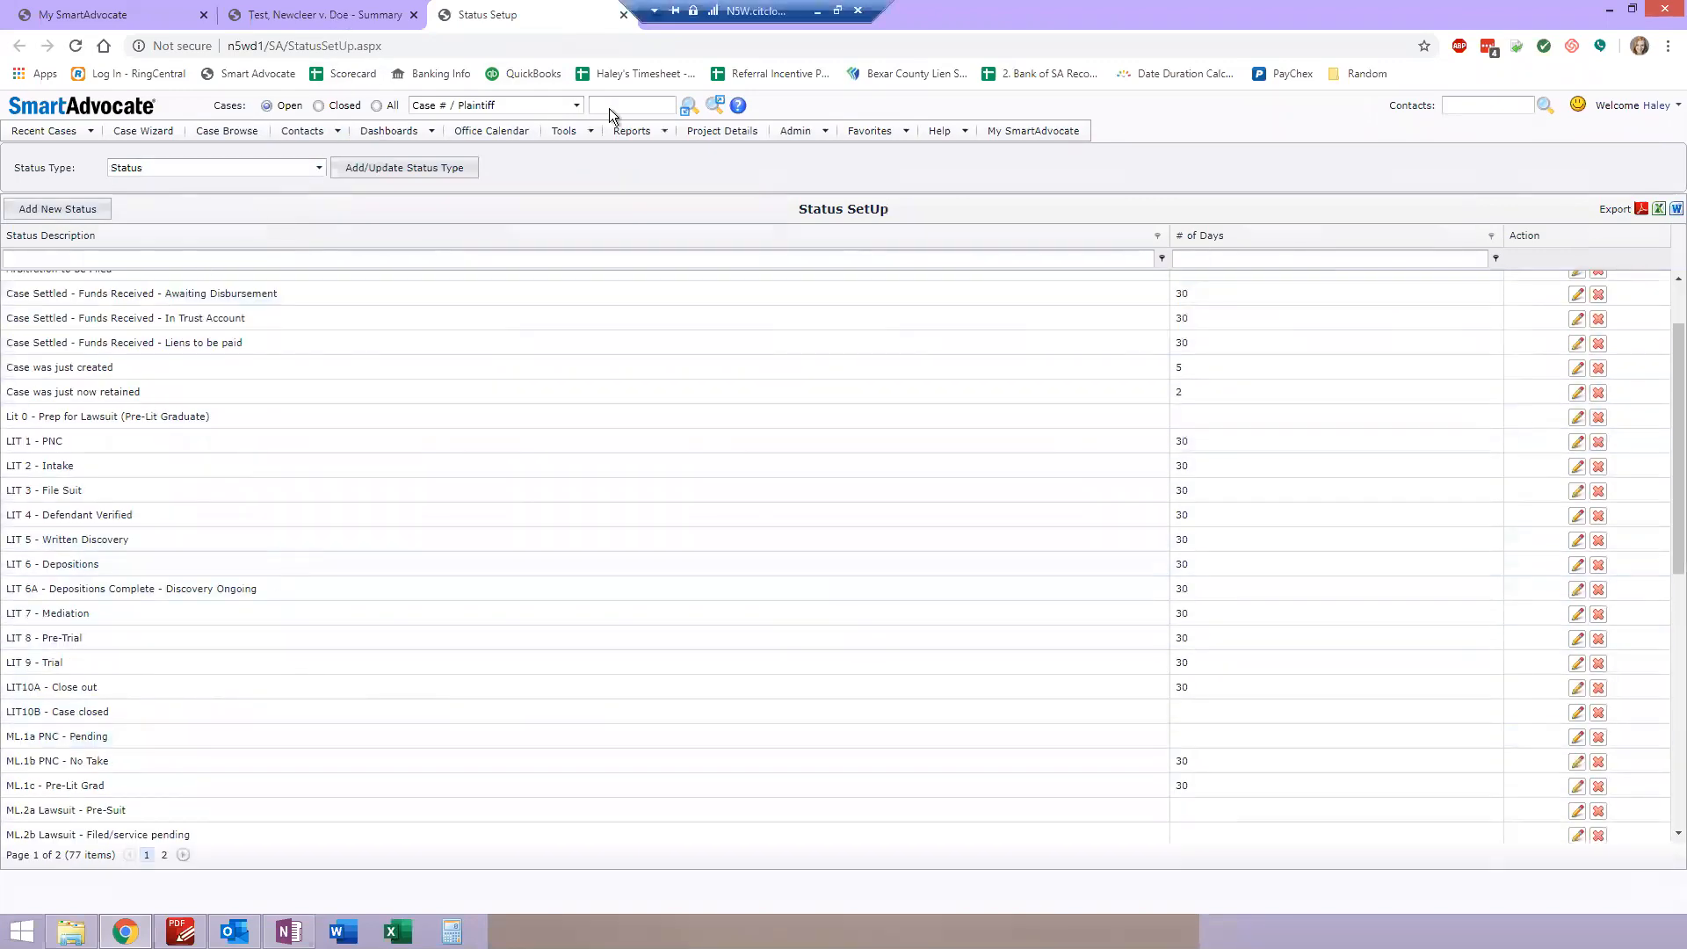
# Inspect the edit form for the Pre-Lit status on the case summary and close it without saving
pyautogui.click(338, 15)
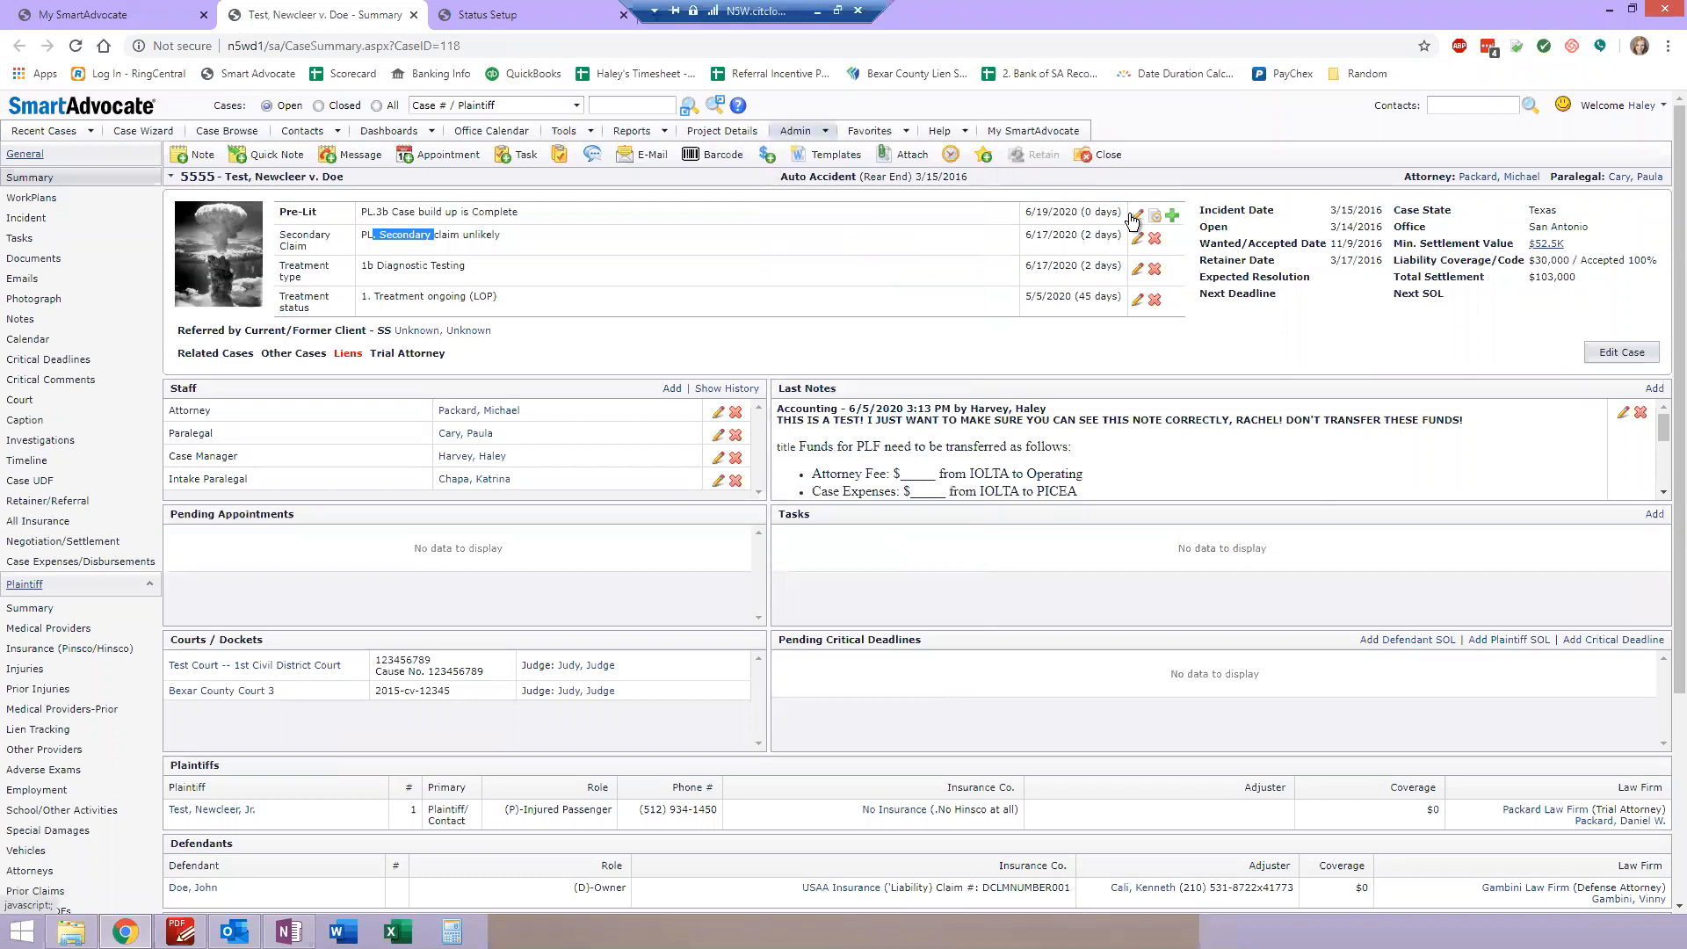
pyautogui.click(1135, 217)
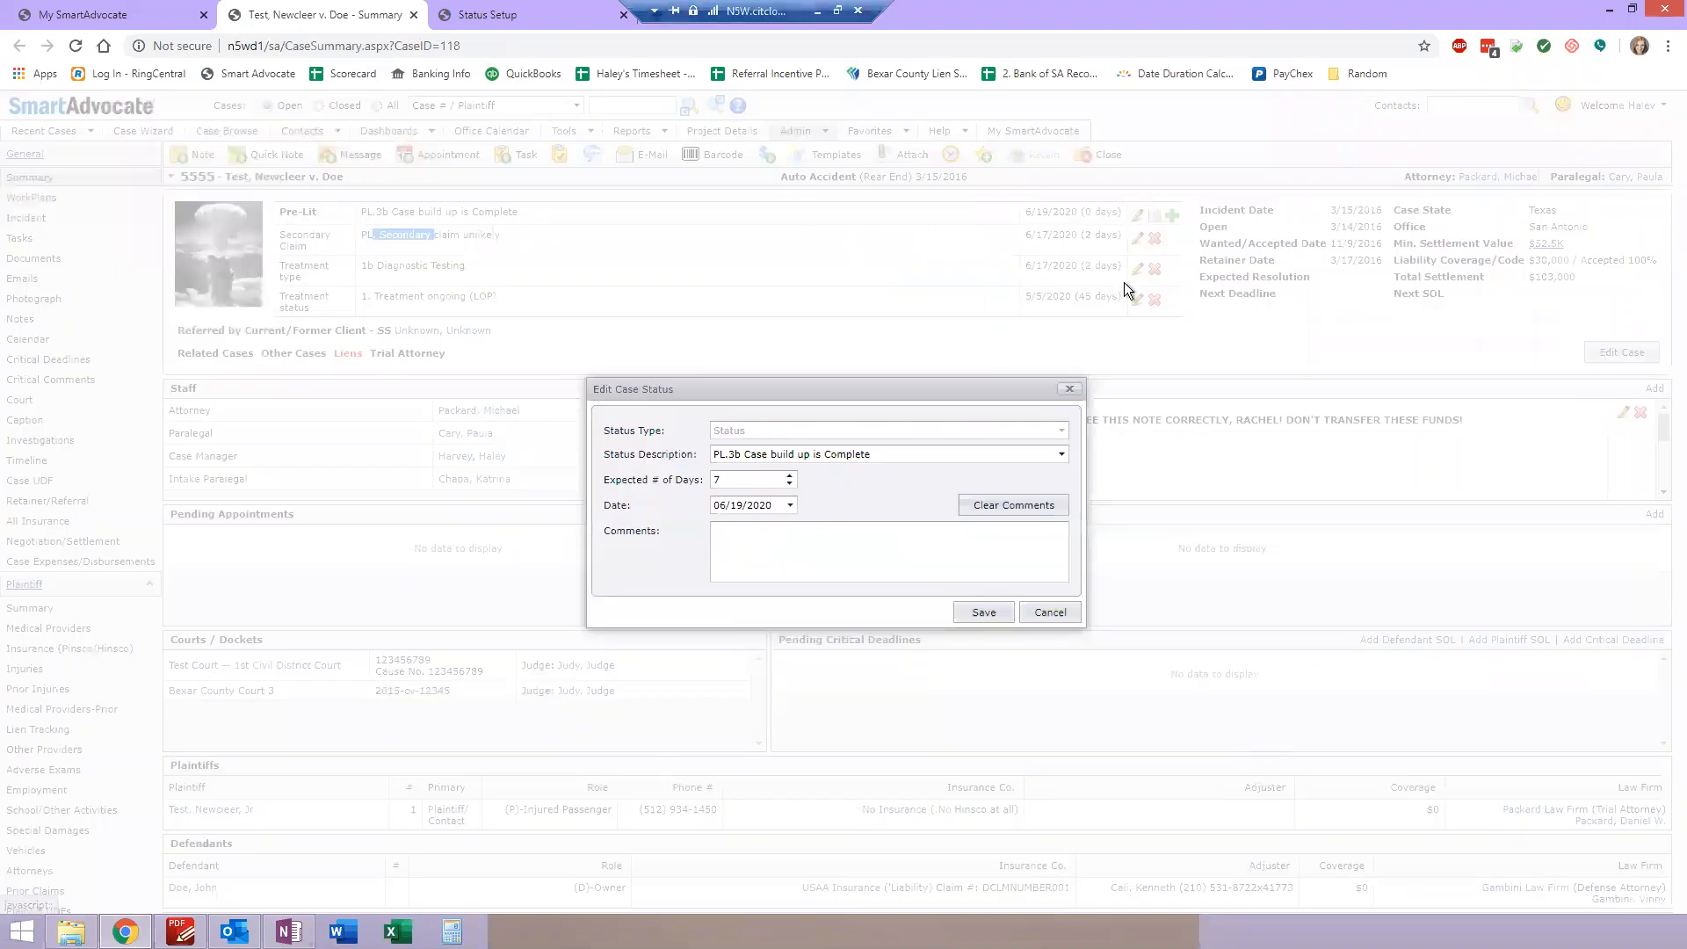
pyautogui.click(1040, 463)
pyautogui.click(847, 625)
pyautogui.click(1049, 612)
# Examine the PL settlement and closeout statuses on the second page of the Status Setup list
pyautogui.click(524, 19)
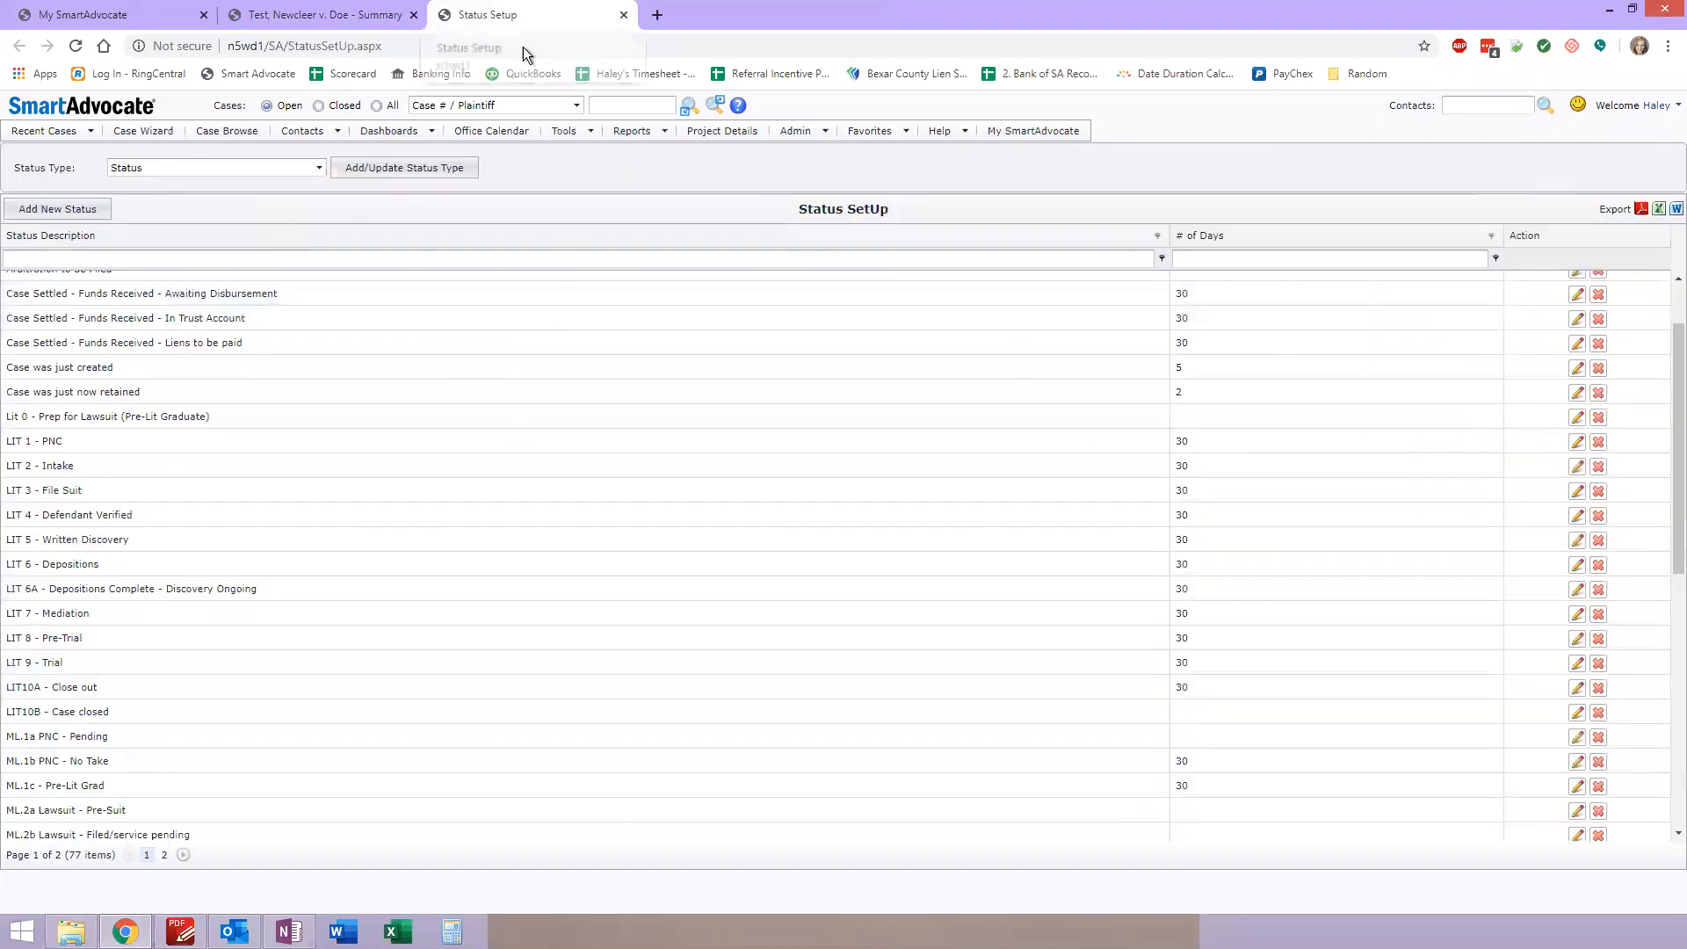
pyautogui.scroll(-1, 281, 718)
pyautogui.click(166, 855)
pyautogui.scroll(-1, 186, 671)
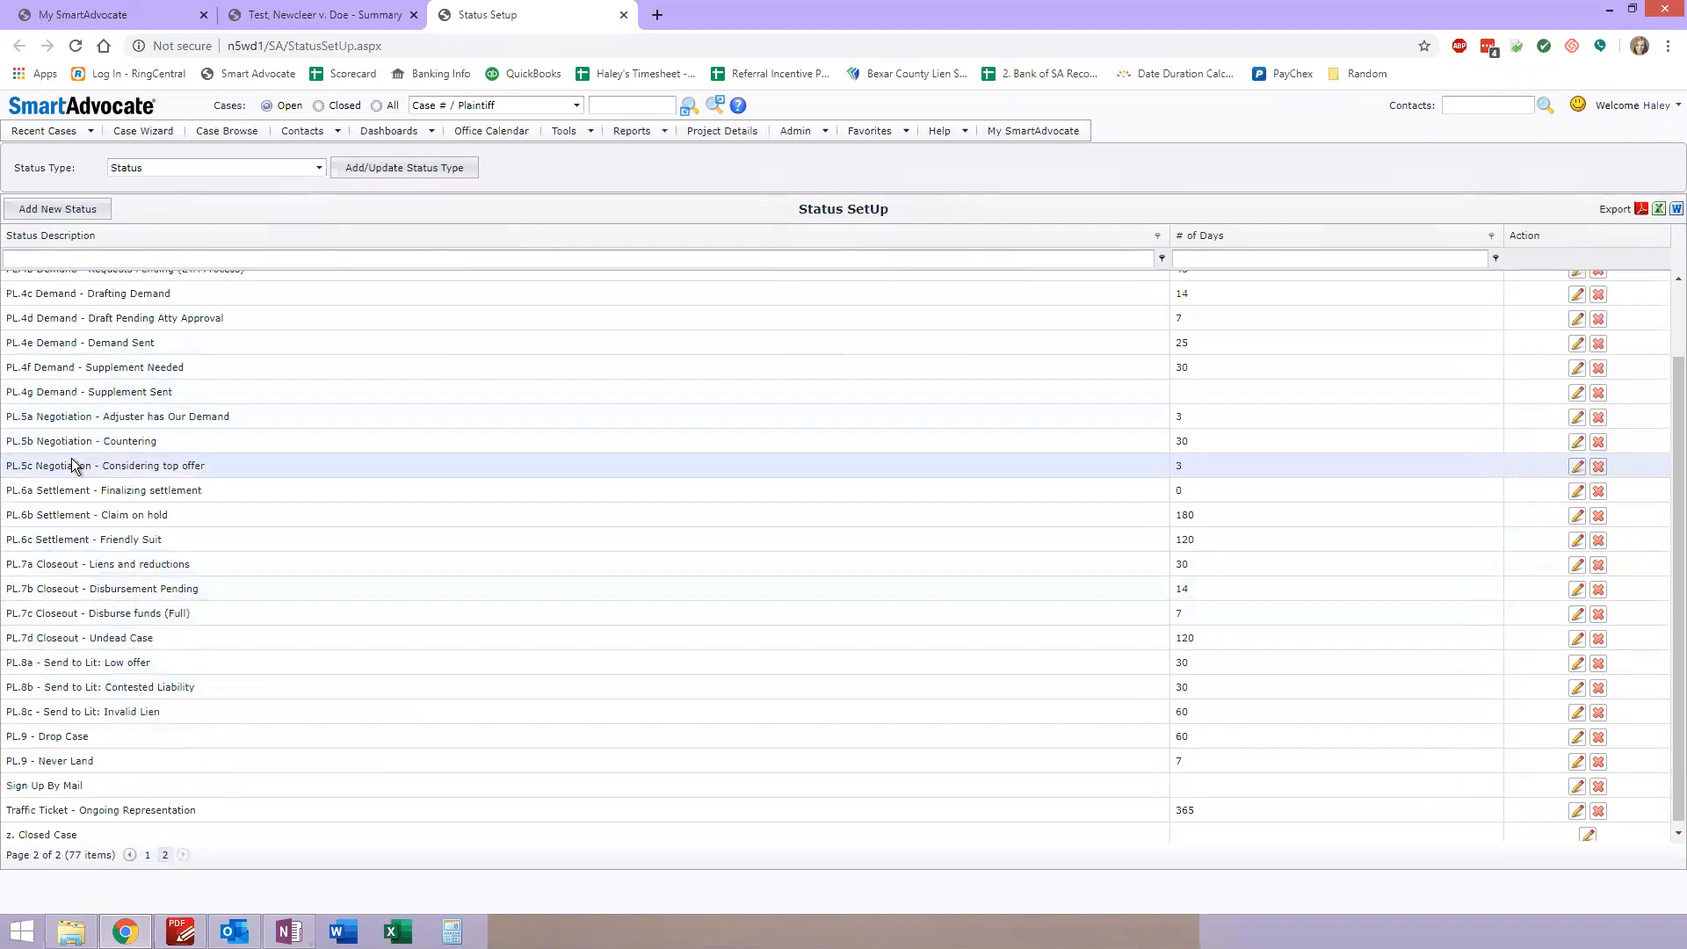
pyautogui.moveTo(6, 517); pyautogui.dragTo(34, 518)
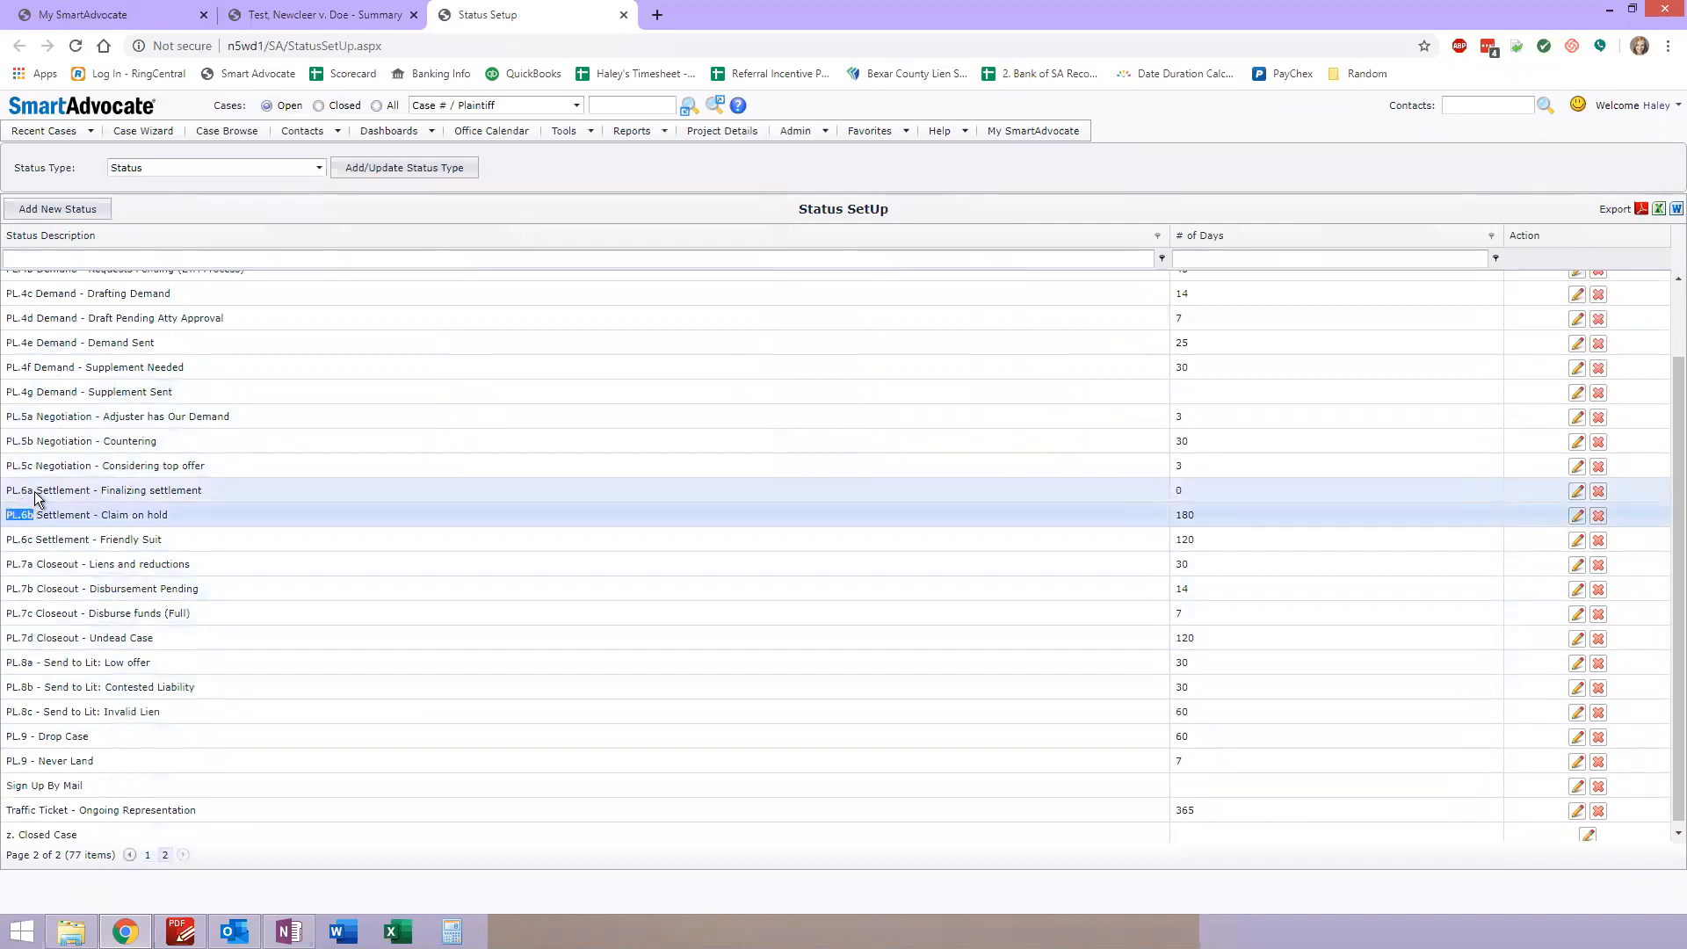
pyautogui.click(32, 542)
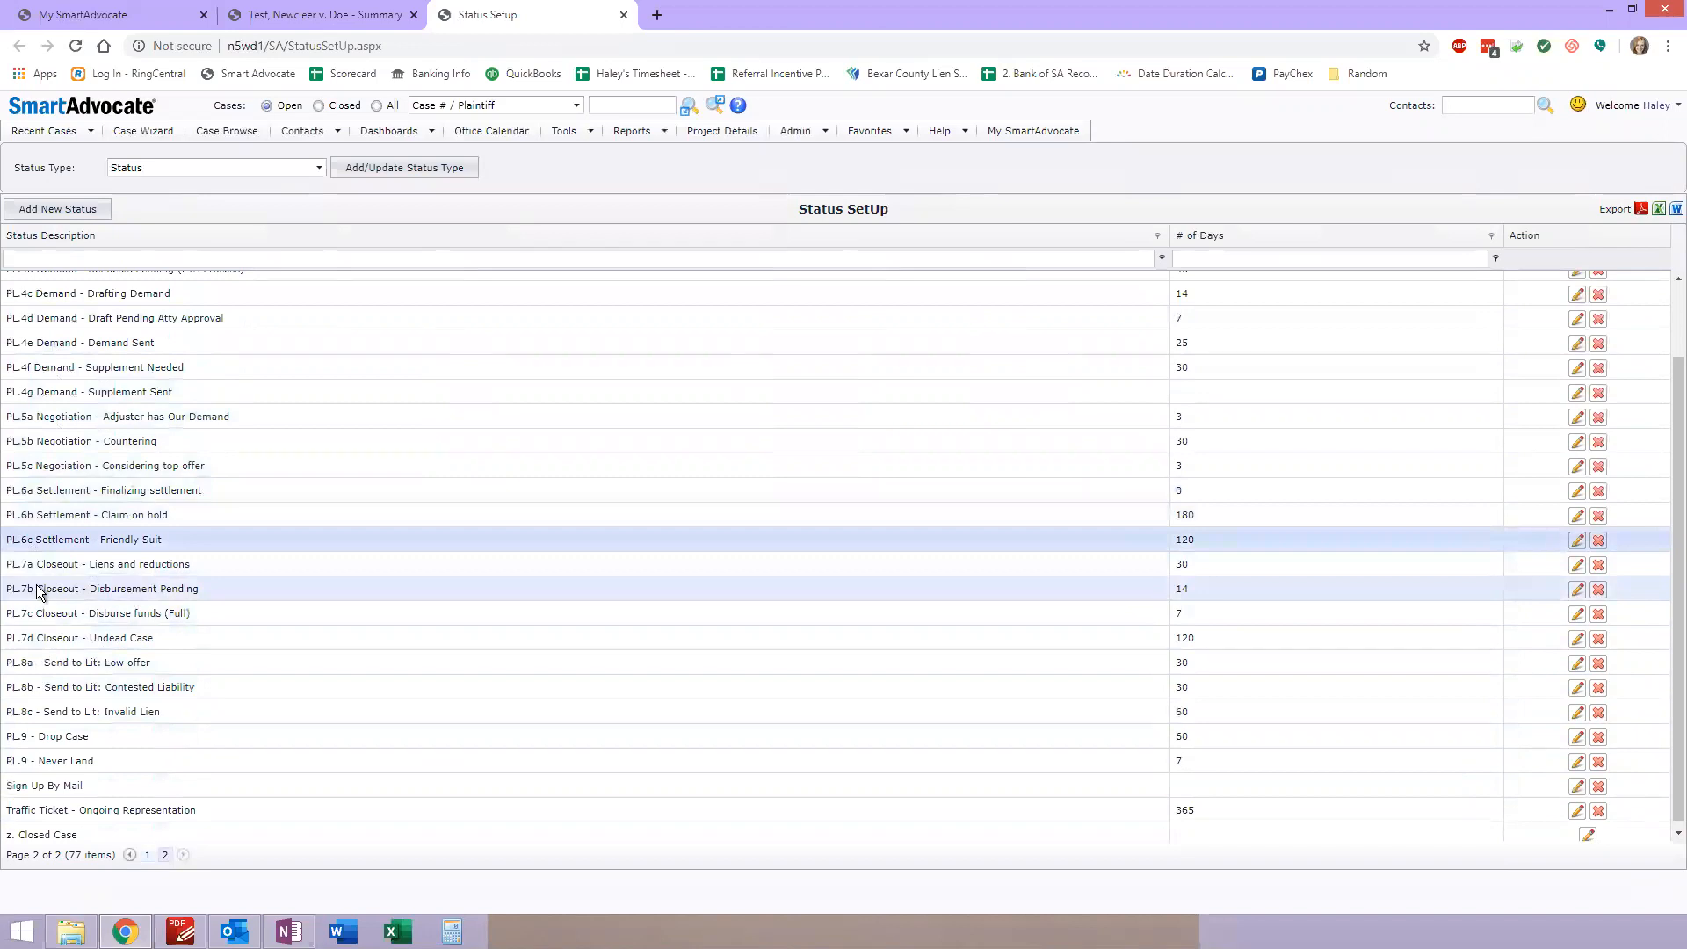
pyautogui.click(65, 620)
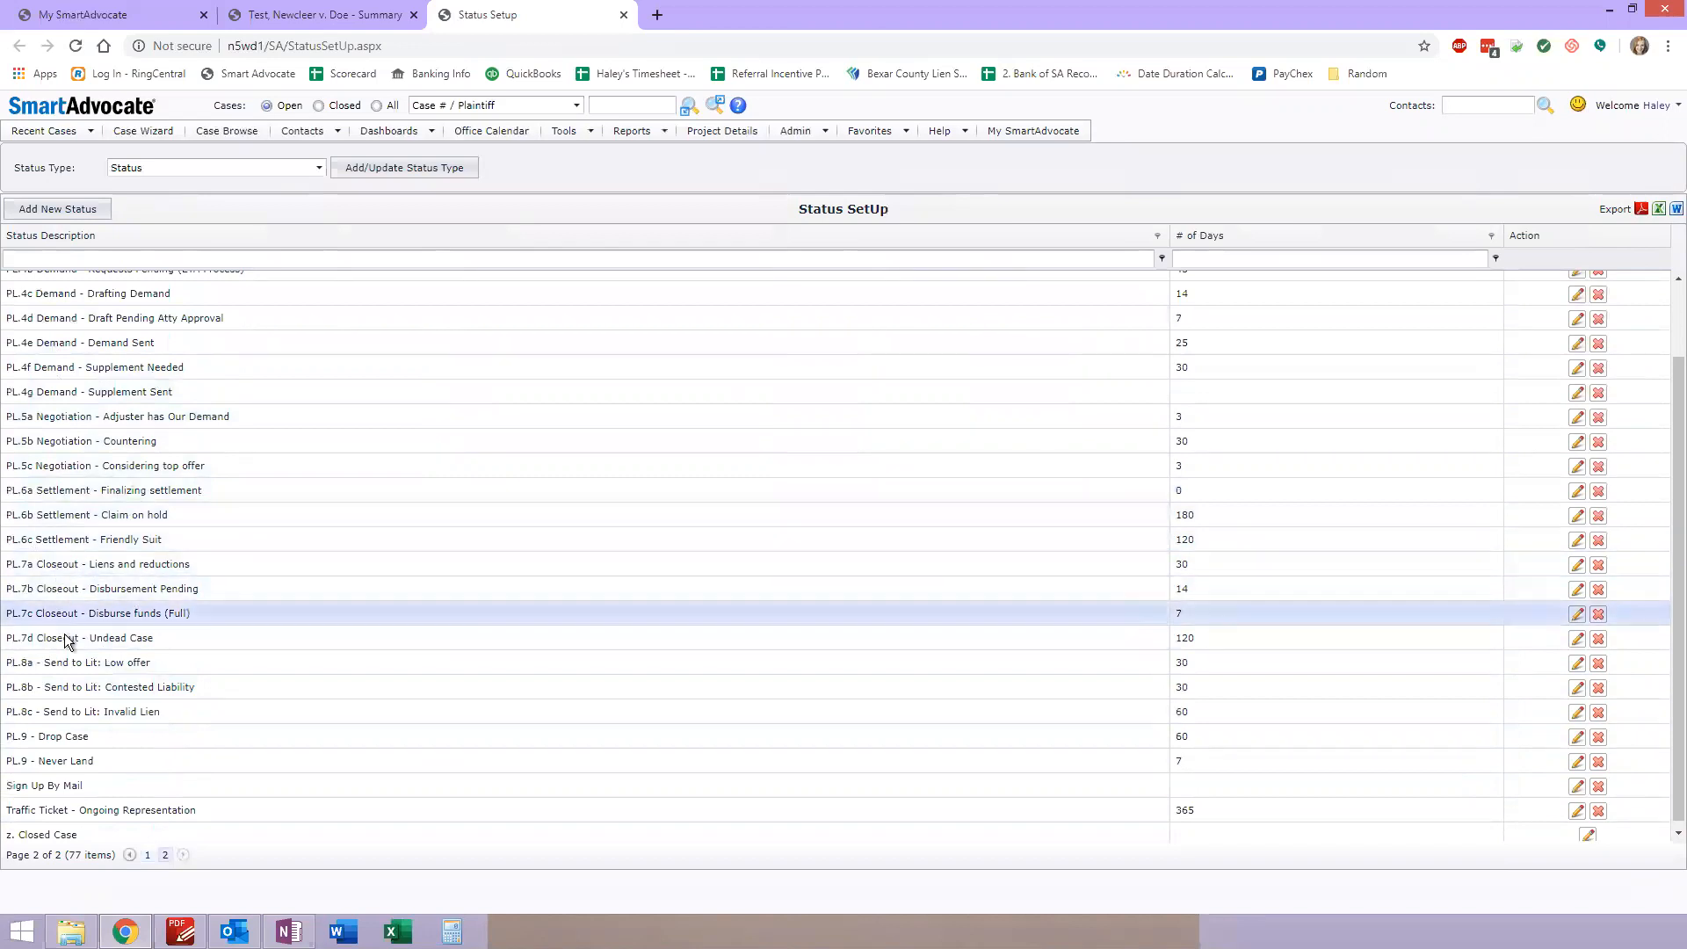
pyautogui.click(65, 640)
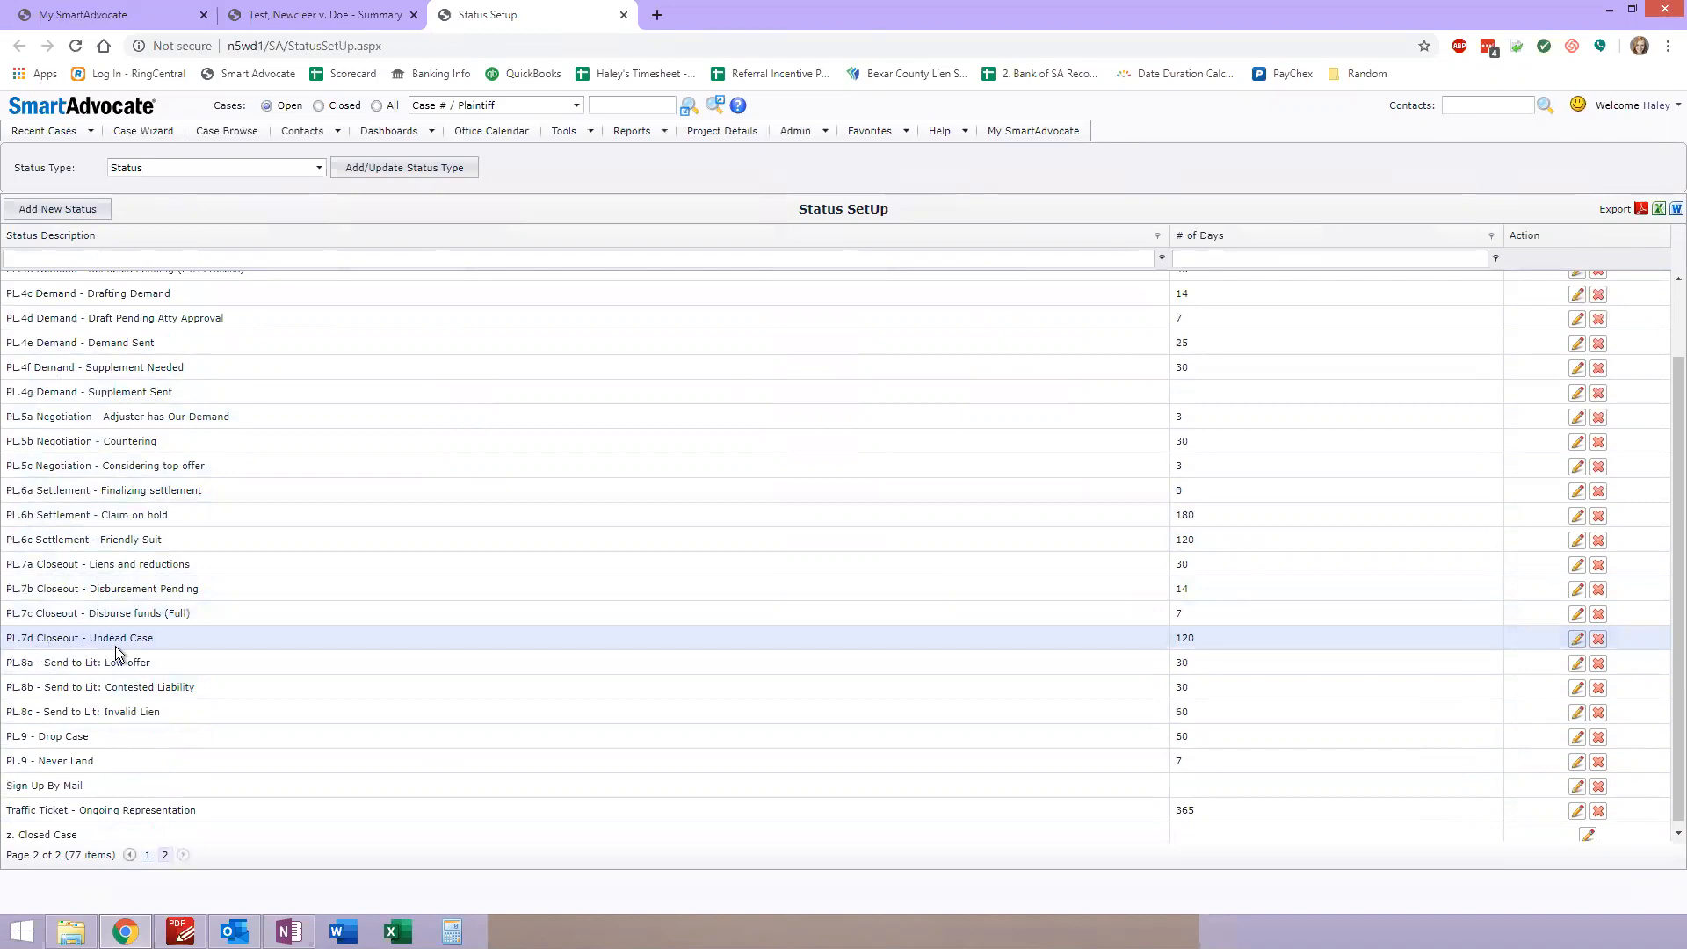
# Add a new status described as "PL.7e Closeout - Dropping Case" with 14 days
pyautogui.click(59, 208)
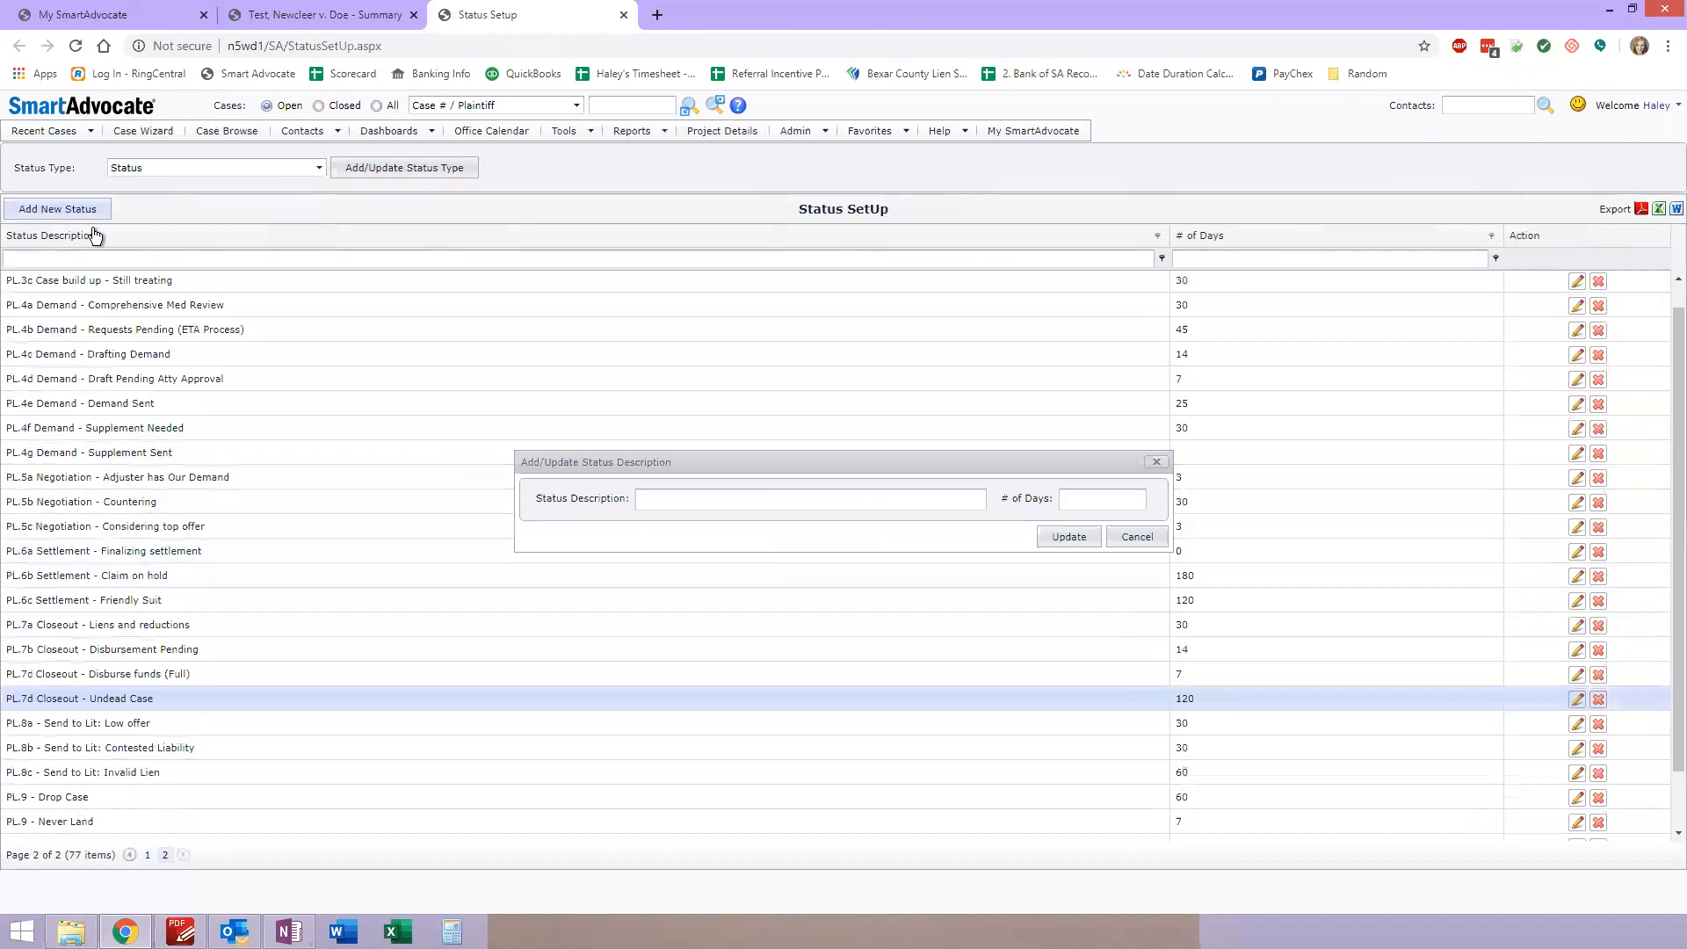
pyautogui.click(648, 502)
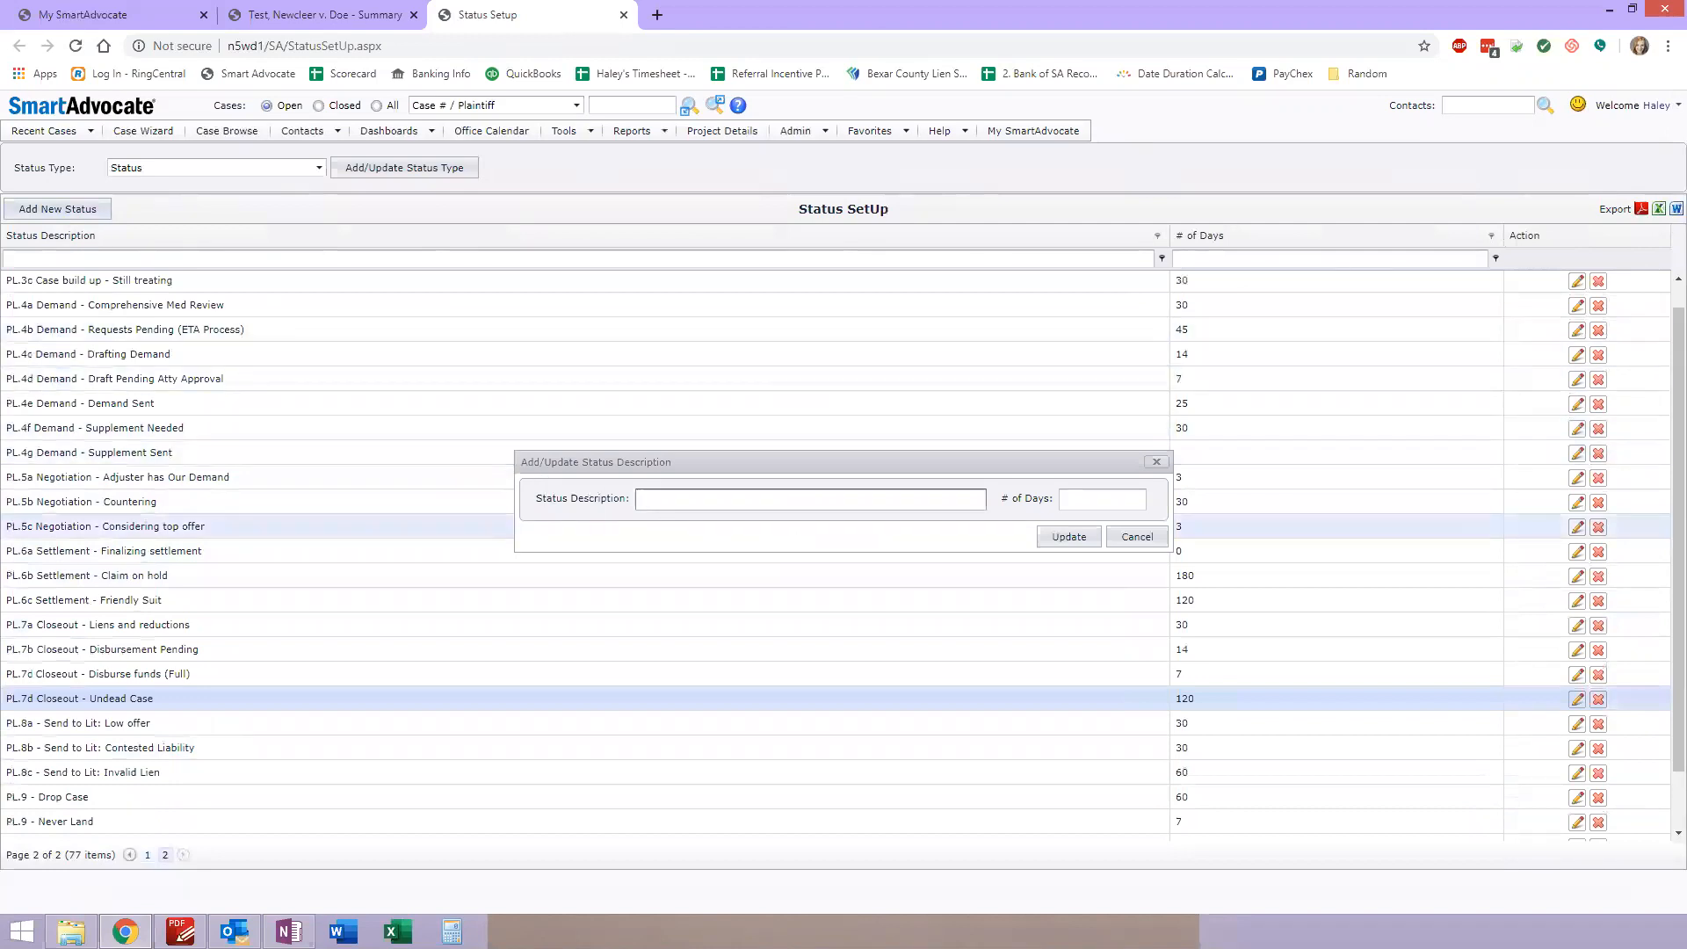
pyautogui.write('PL.7e Closeout - Dropping Case')
pyautogui.click(1087, 497)
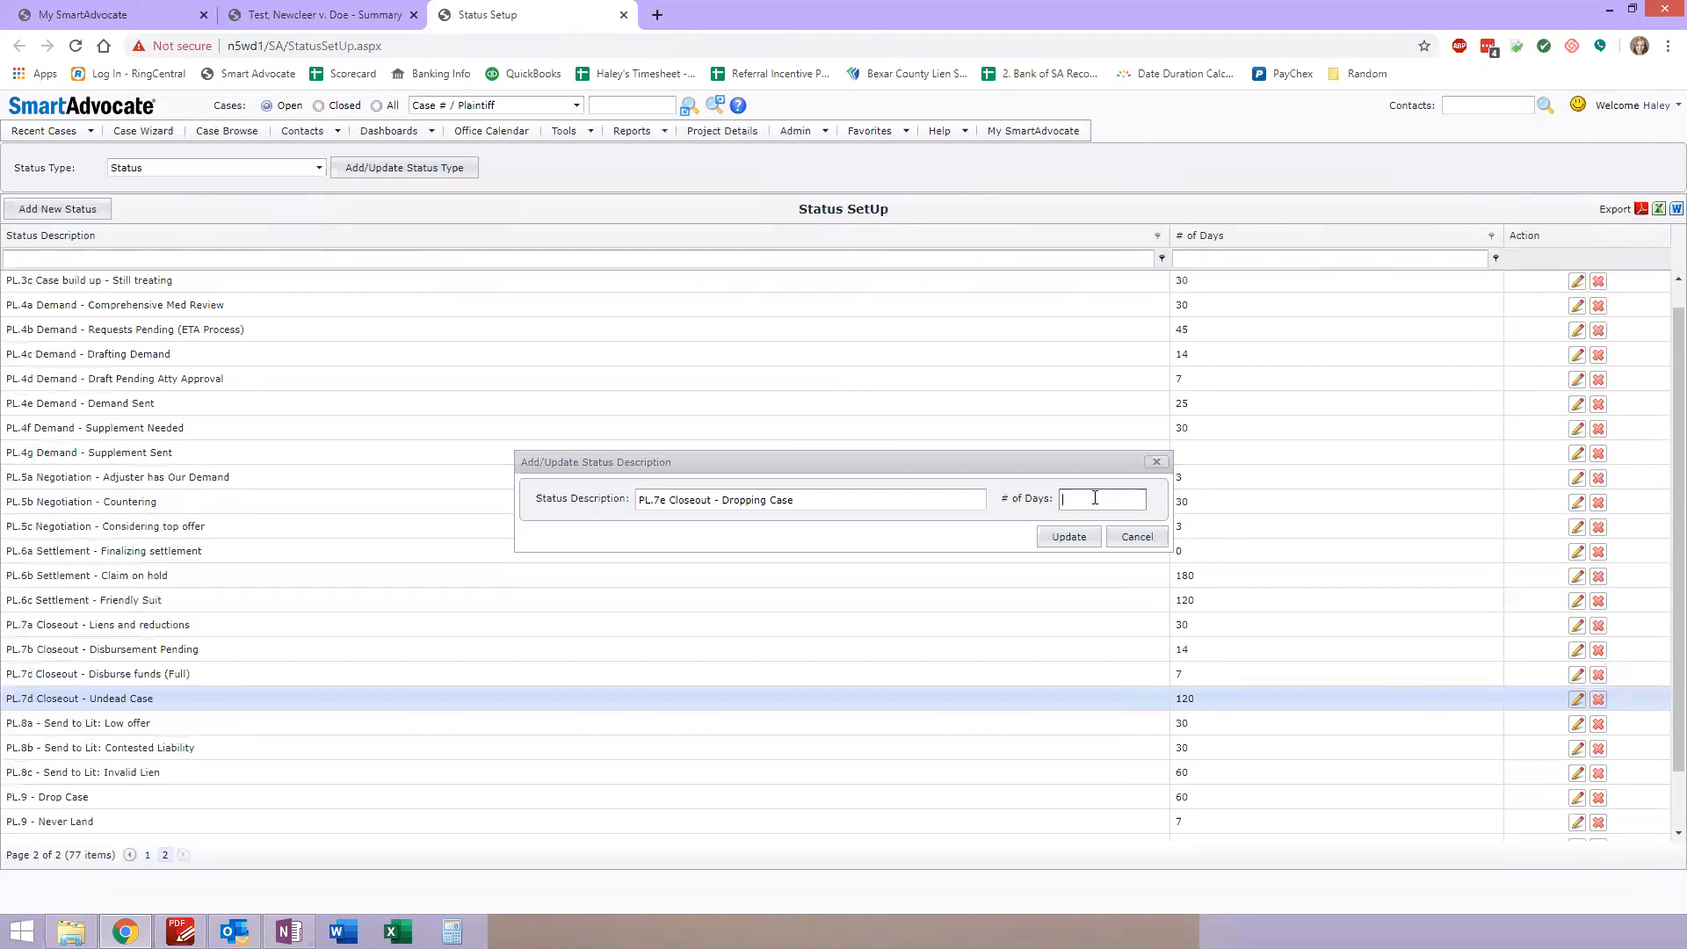
pyautogui.write('14')
pyautogui.click(1067, 537)
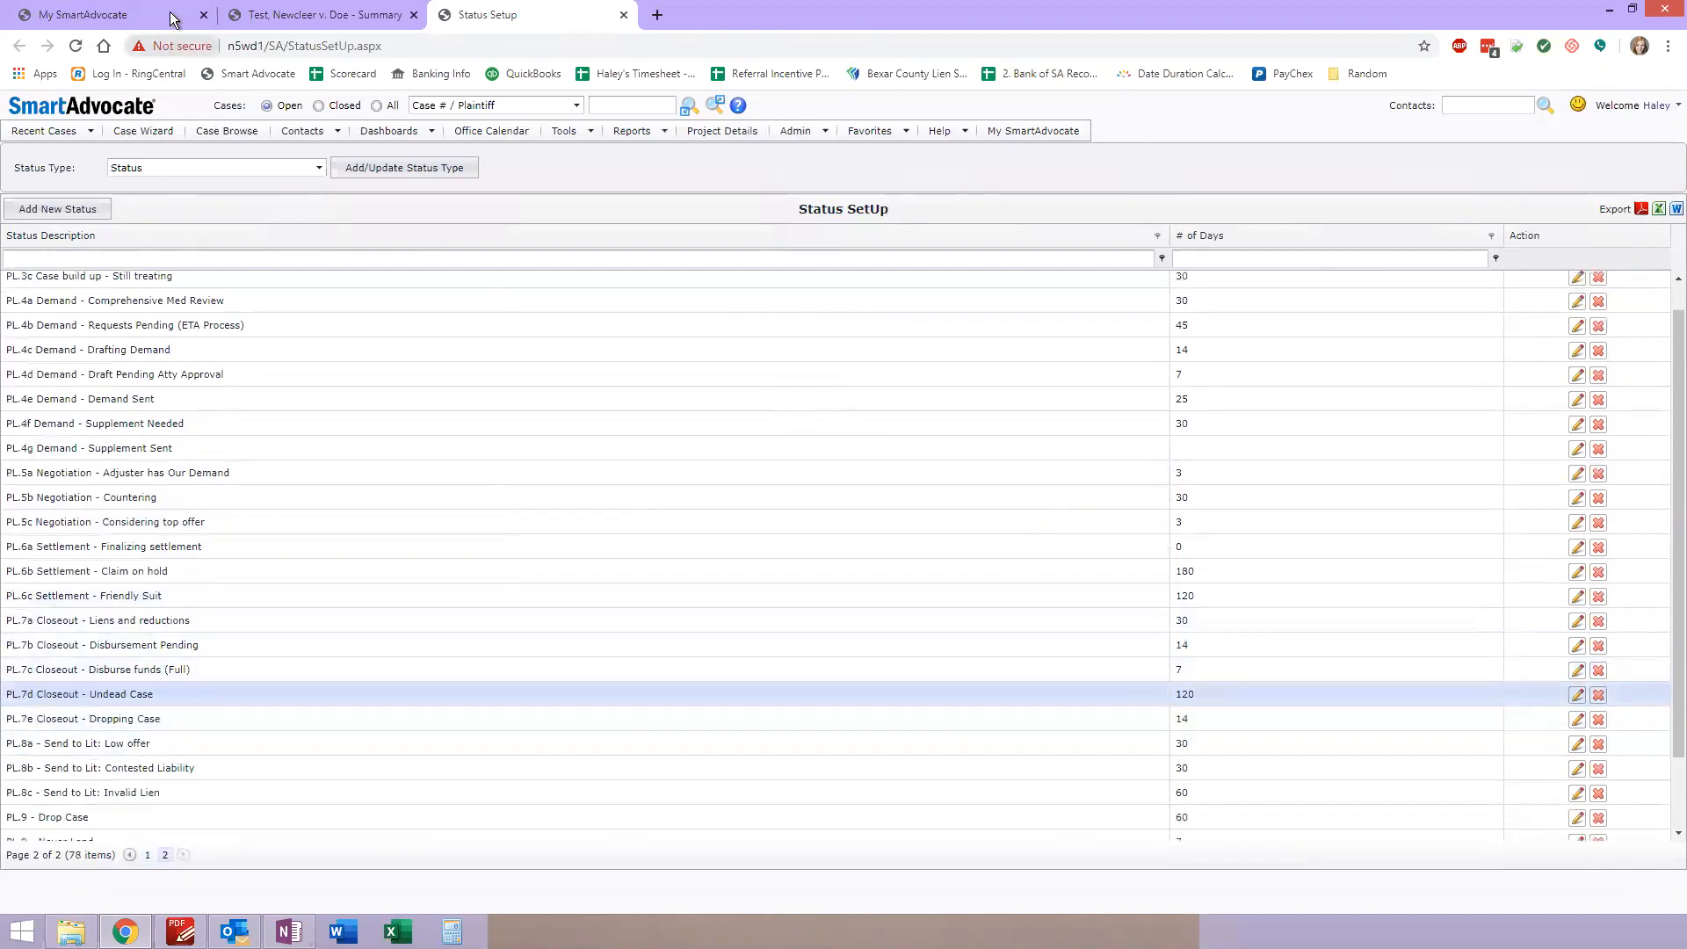
# Change the main status on the test case's summary to "LIT 6 - Depositions" and save it
pyautogui.click(309, 16)
pyautogui.moveTo(526, 211); pyautogui.dragTo(360, 214)
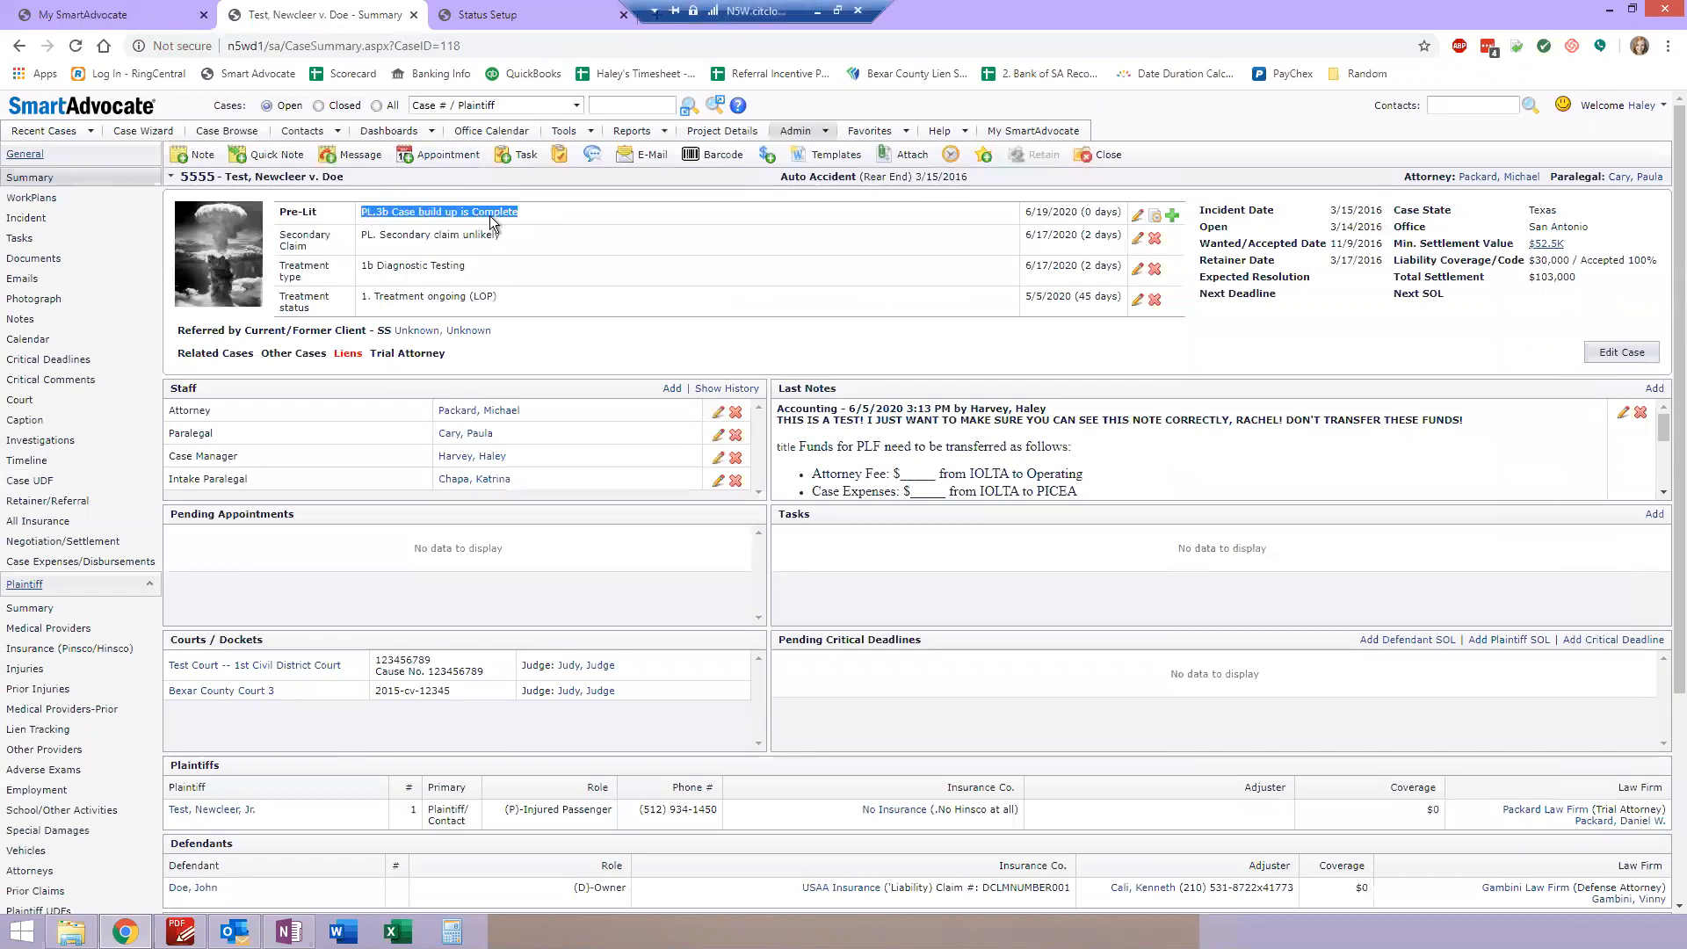
pyautogui.click(682, 215)
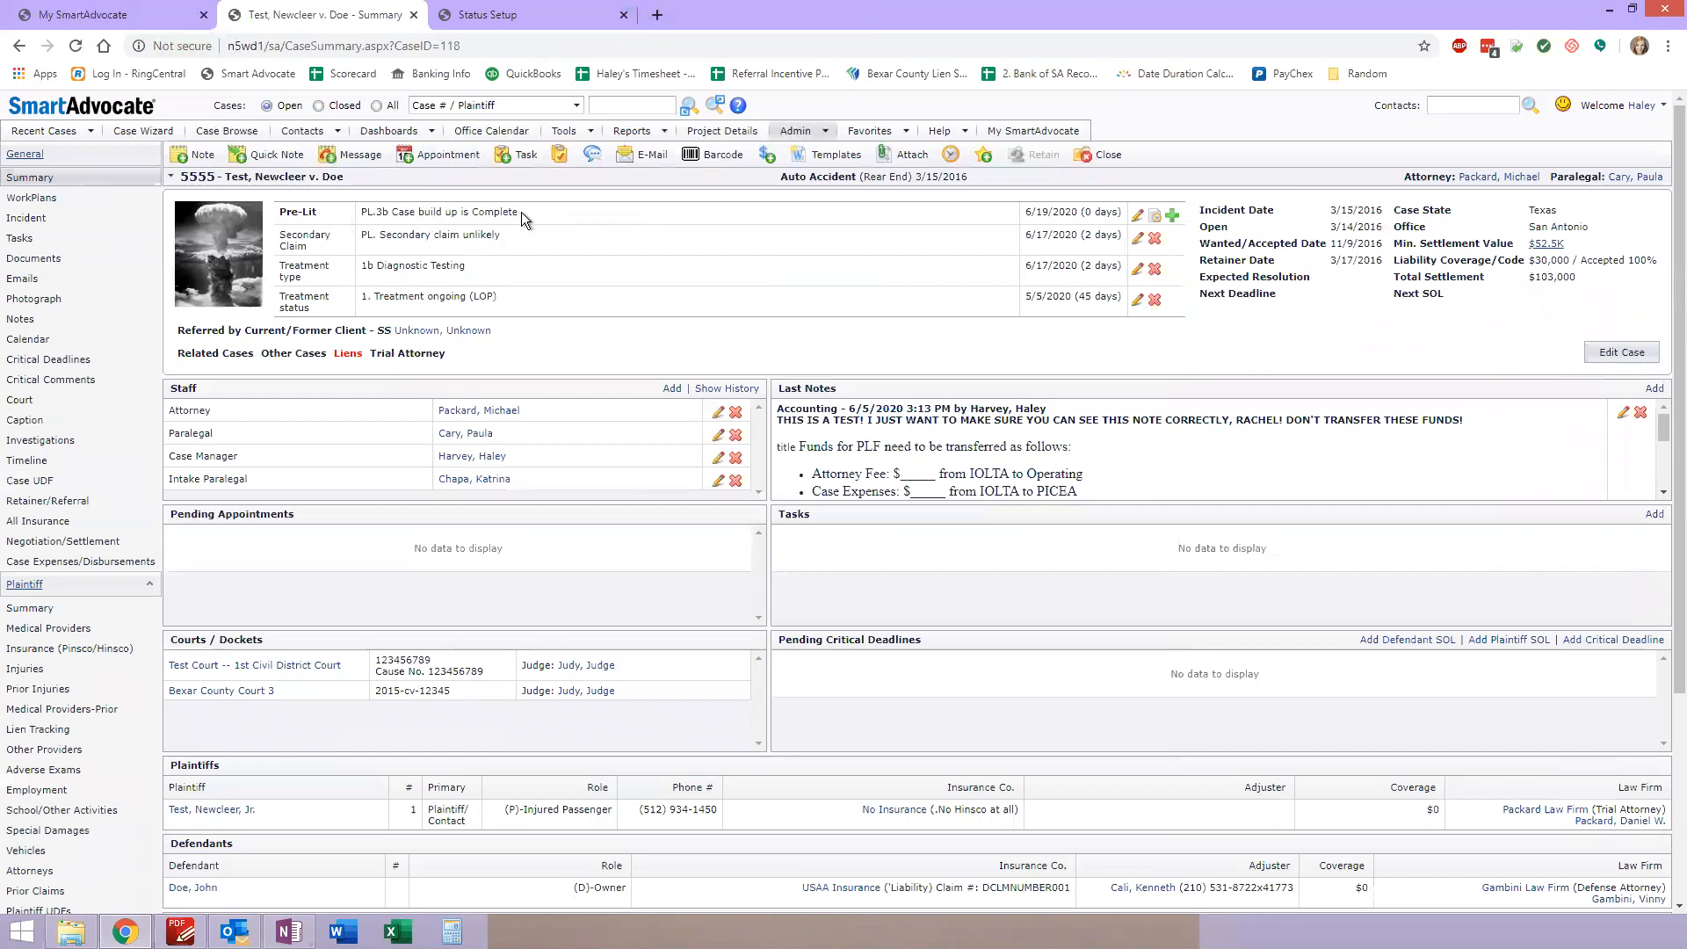
pyautogui.click(1136, 216)
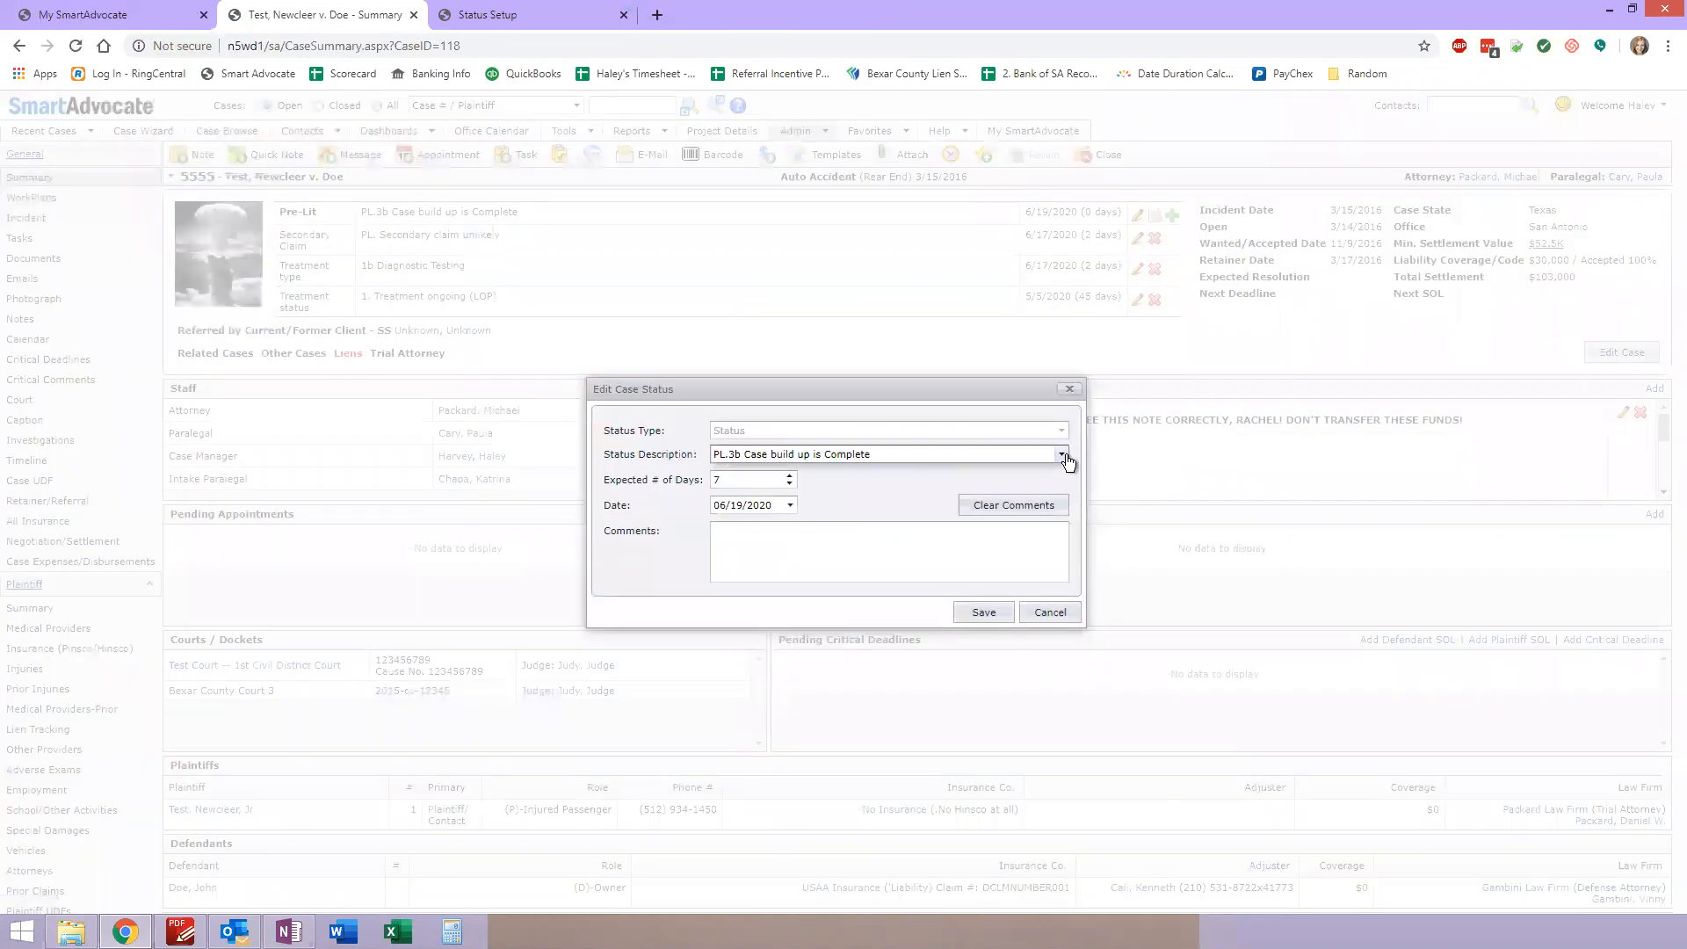
pyautogui.click(1068, 462)
pyautogui.scroll(-10, 1063, 498)
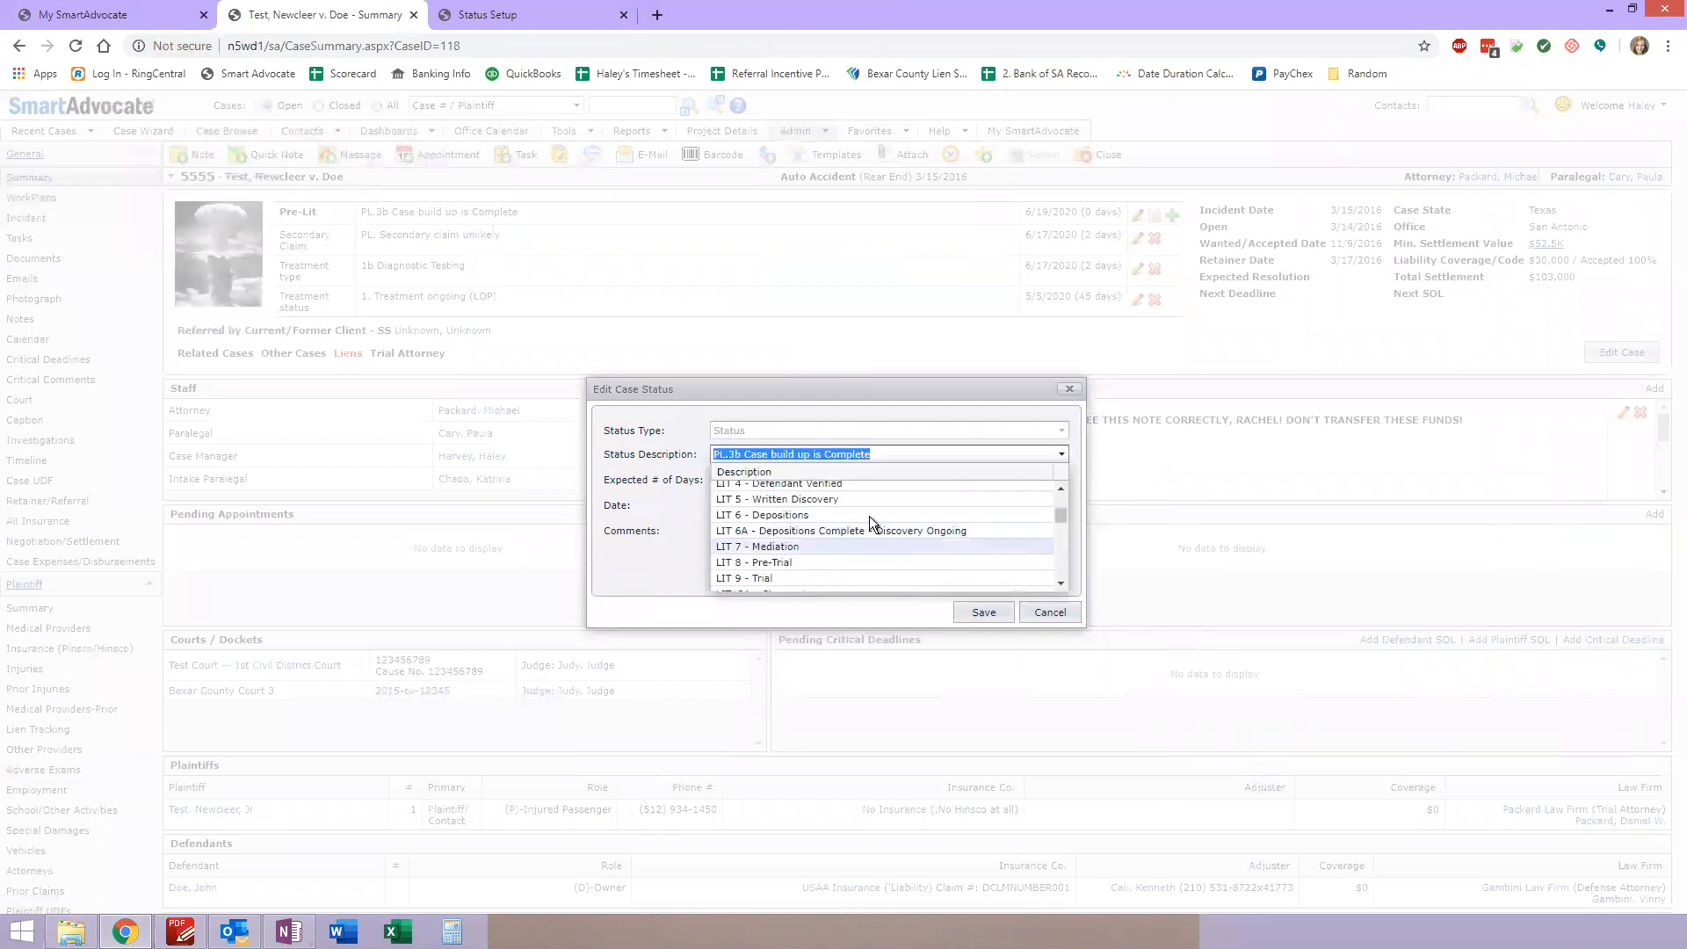
pyautogui.click(878, 515)
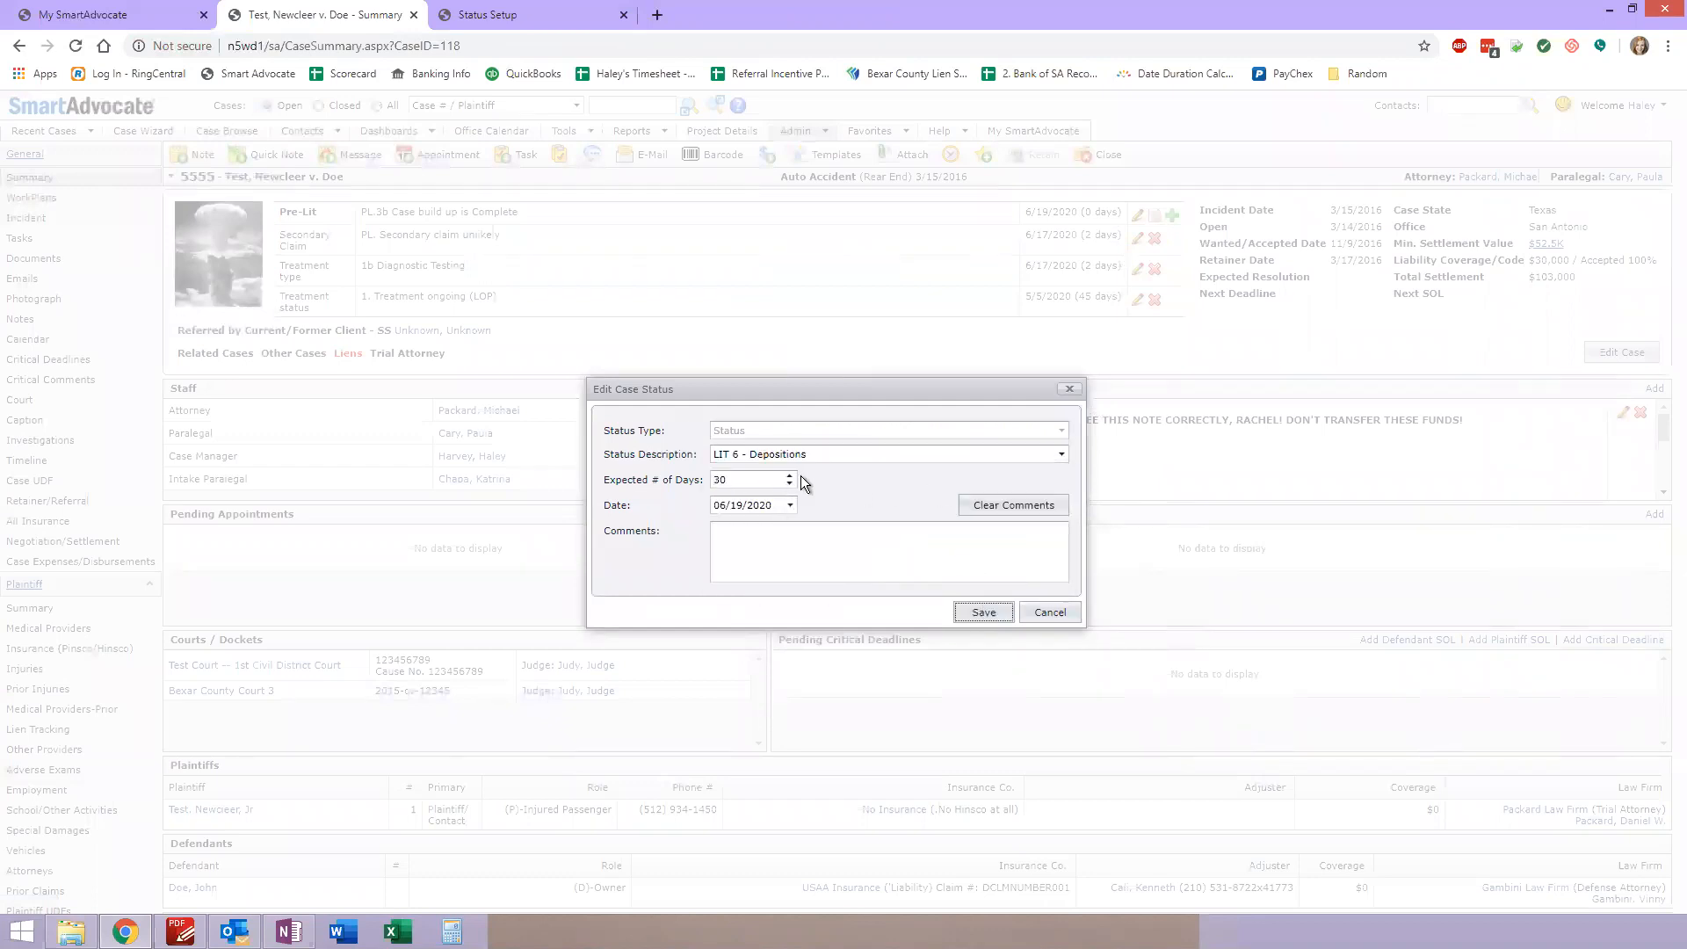
pyautogui.click(983, 612)
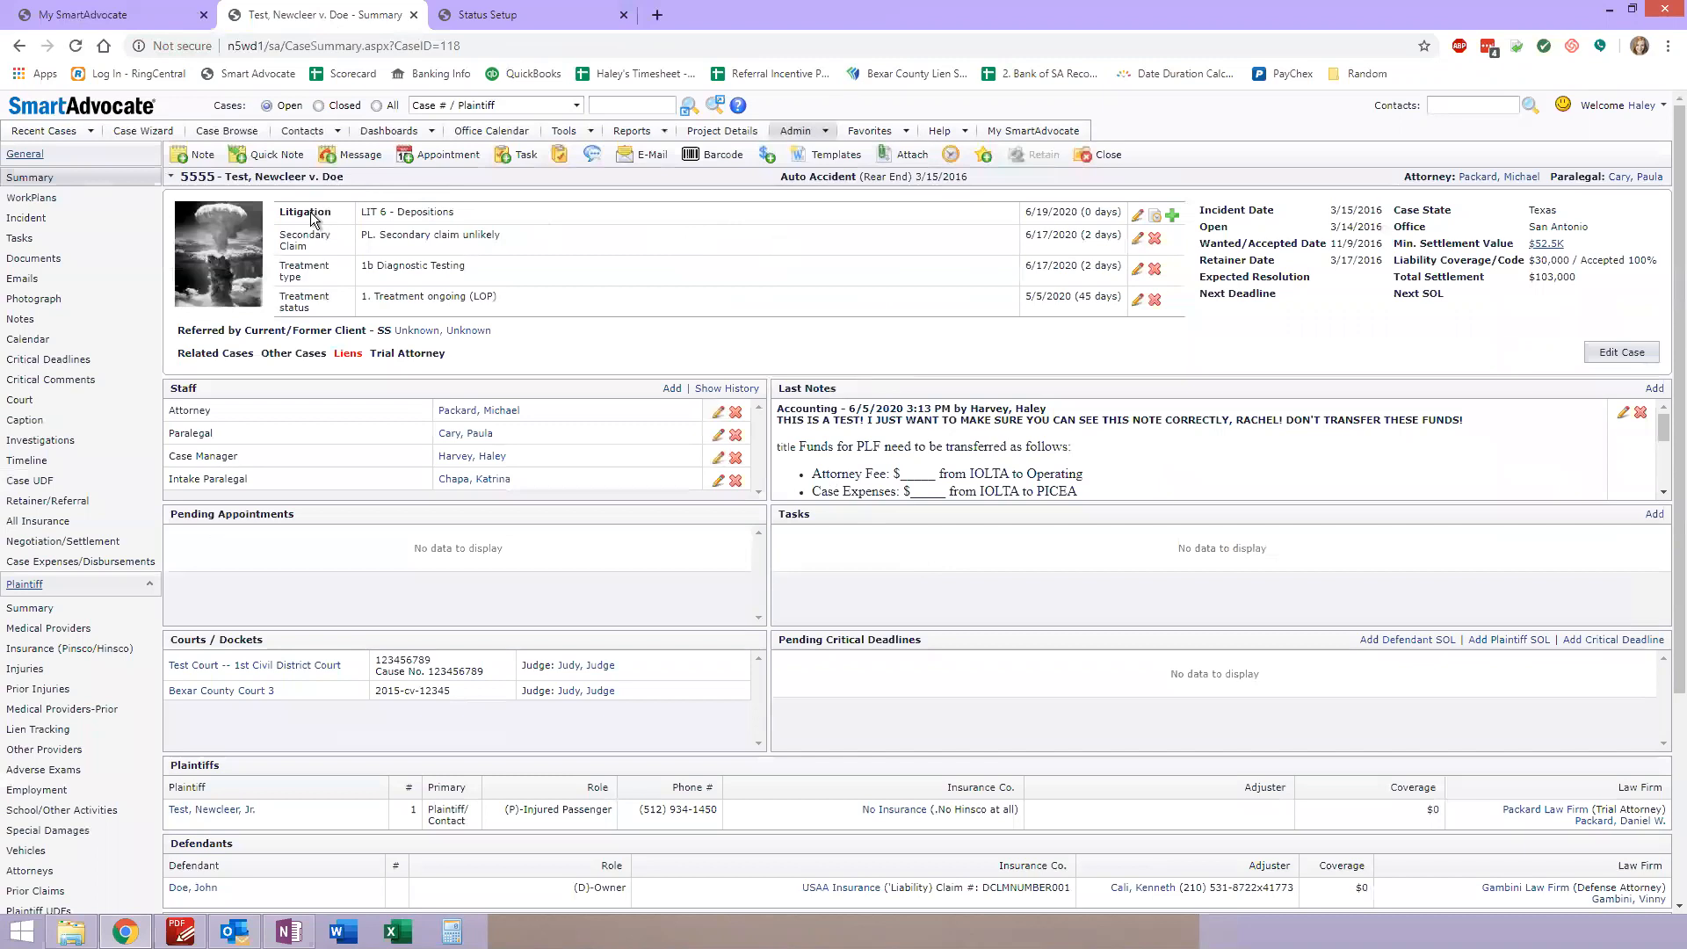
# Check the case's stage label and its status edit form, leaving the form without saving
pyautogui.moveTo(340, 211); pyautogui.dragTo(276, 210)
pyautogui.click(1136, 216)
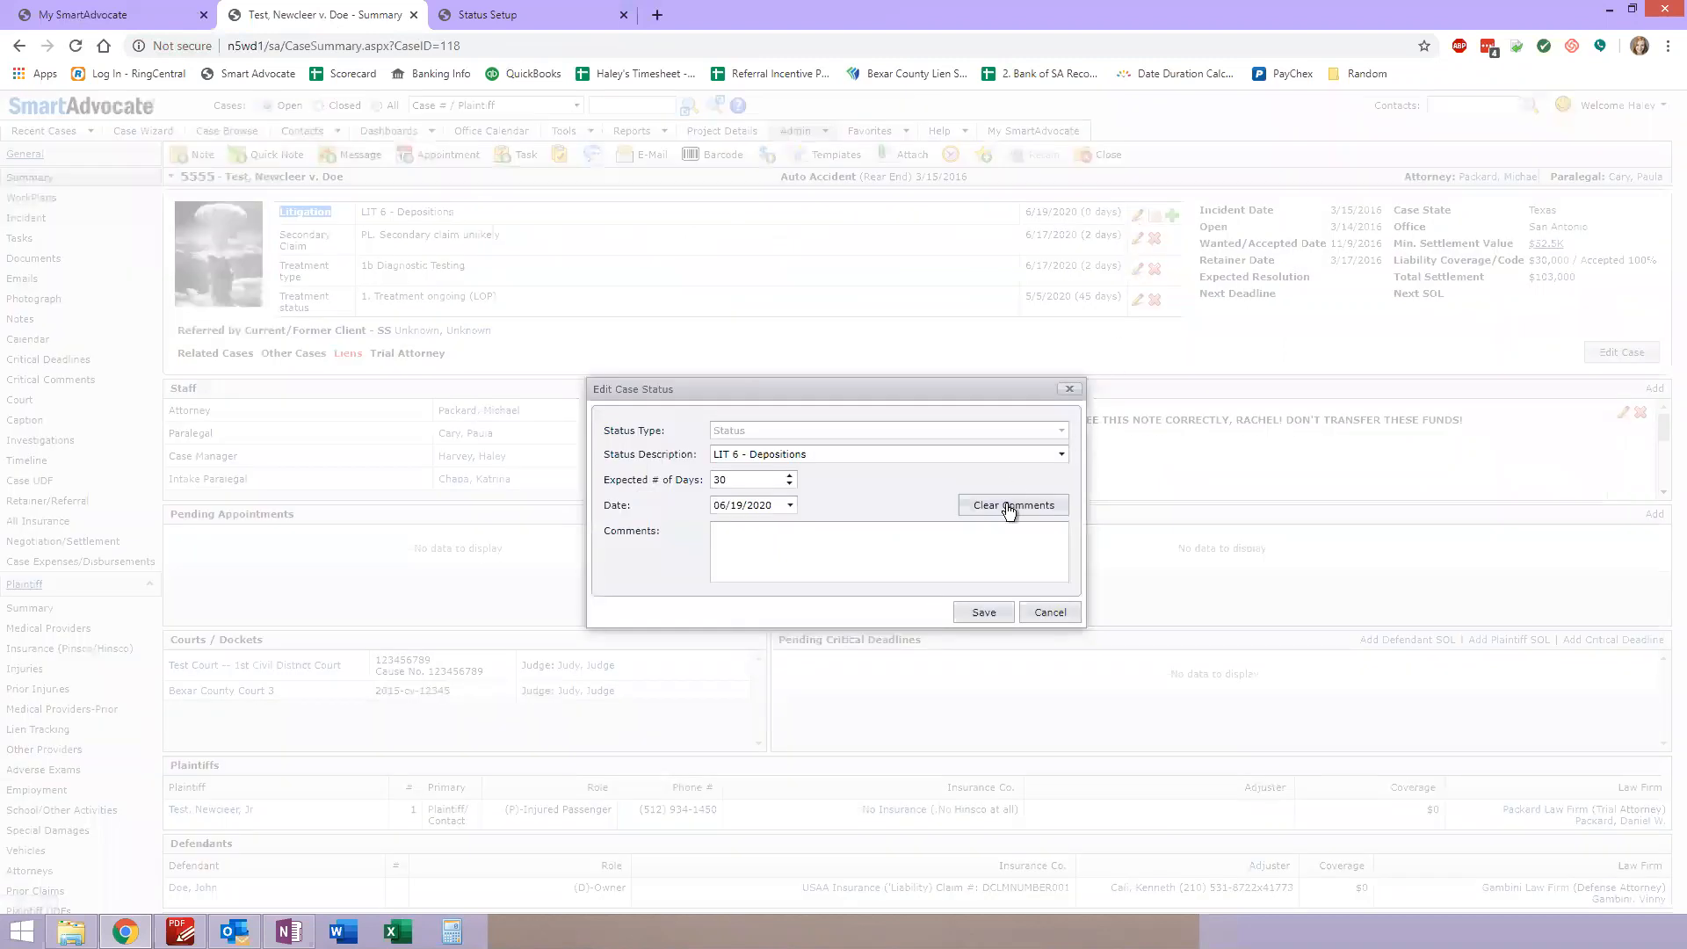
pyautogui.click(1050, 612)
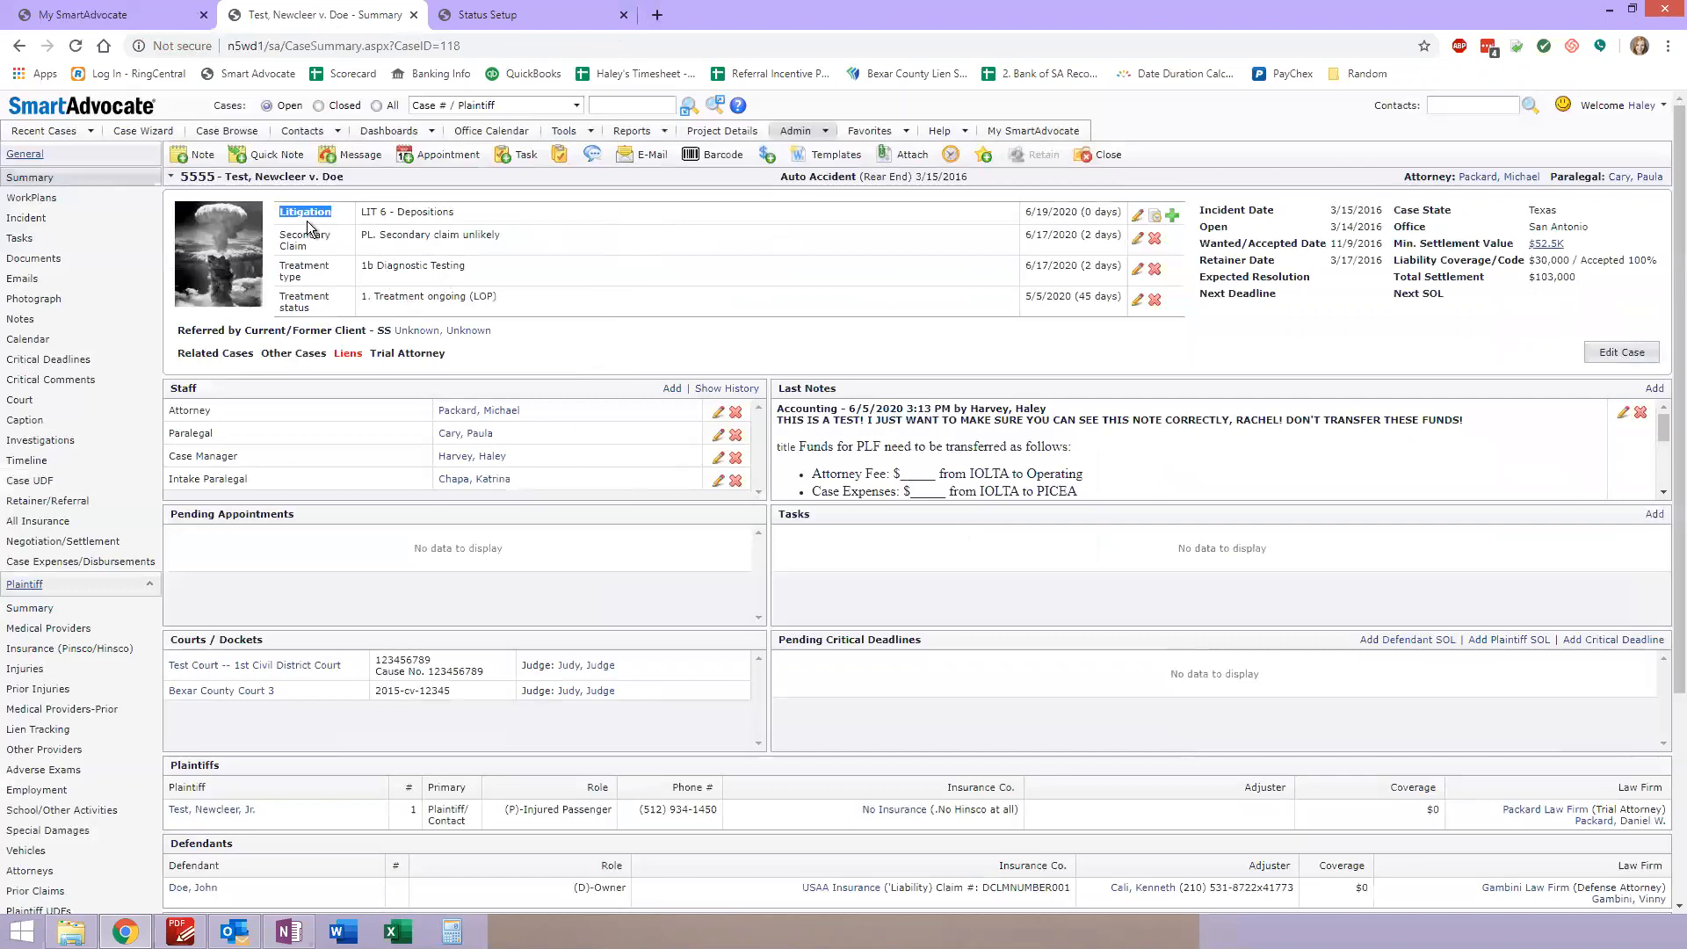
# Open Stages Setup from the administration area and display the statuses for the Pre-Lit stage
pyautogui.click(587, 24)
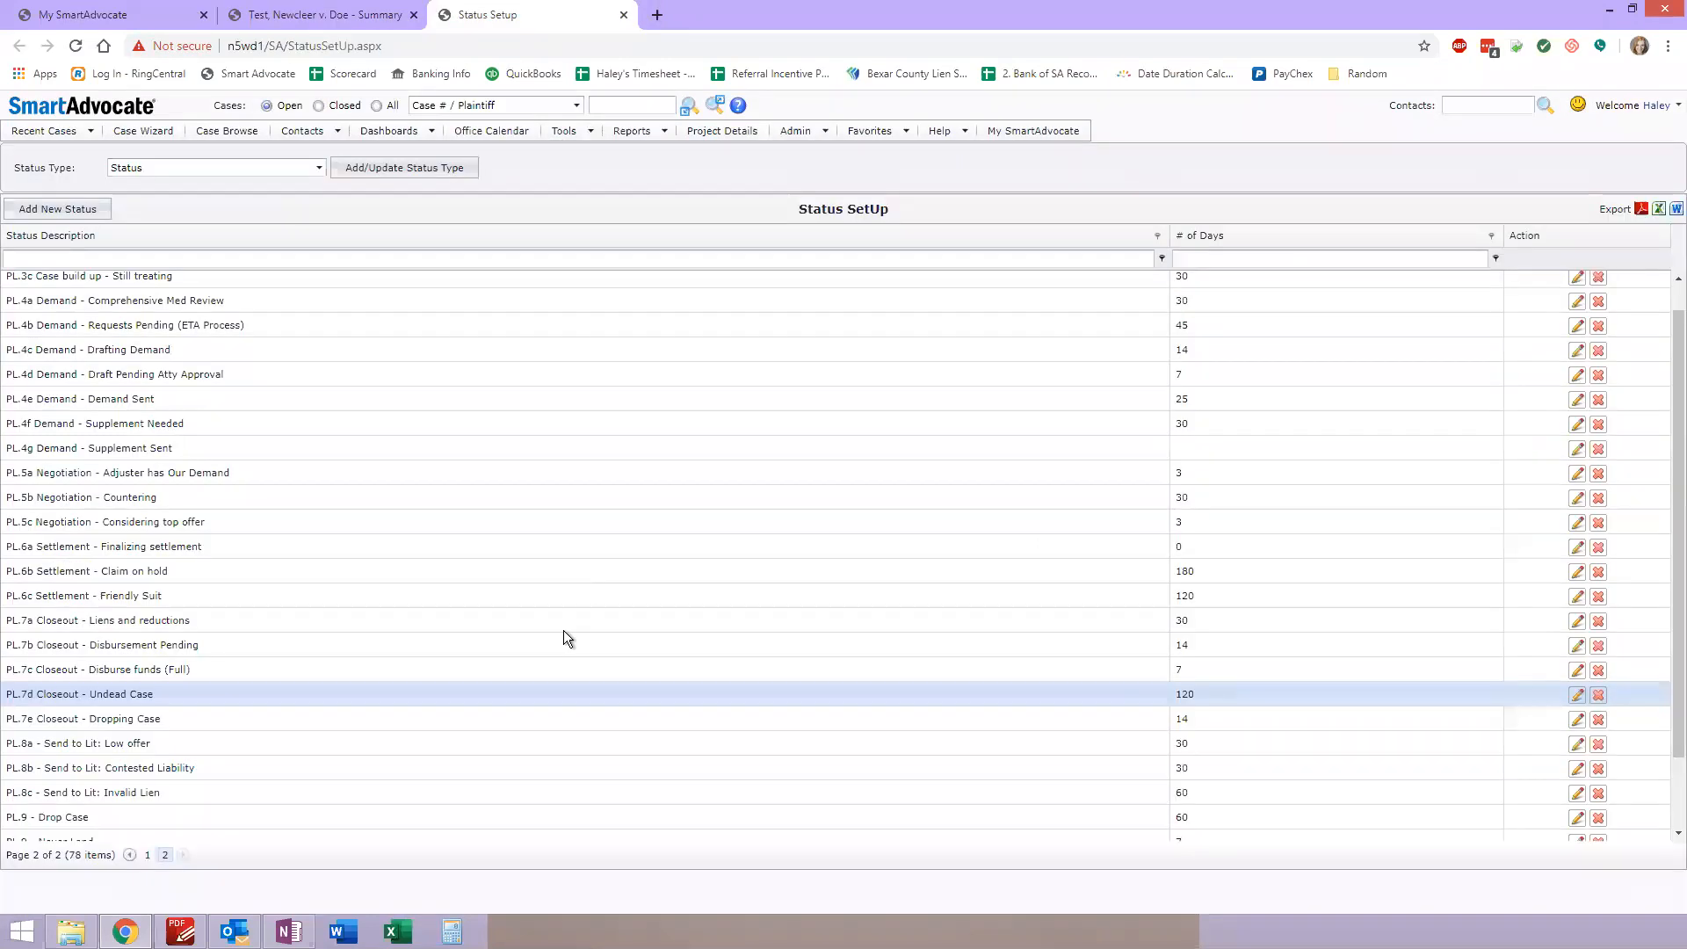
pyautogui.click(794, 129)
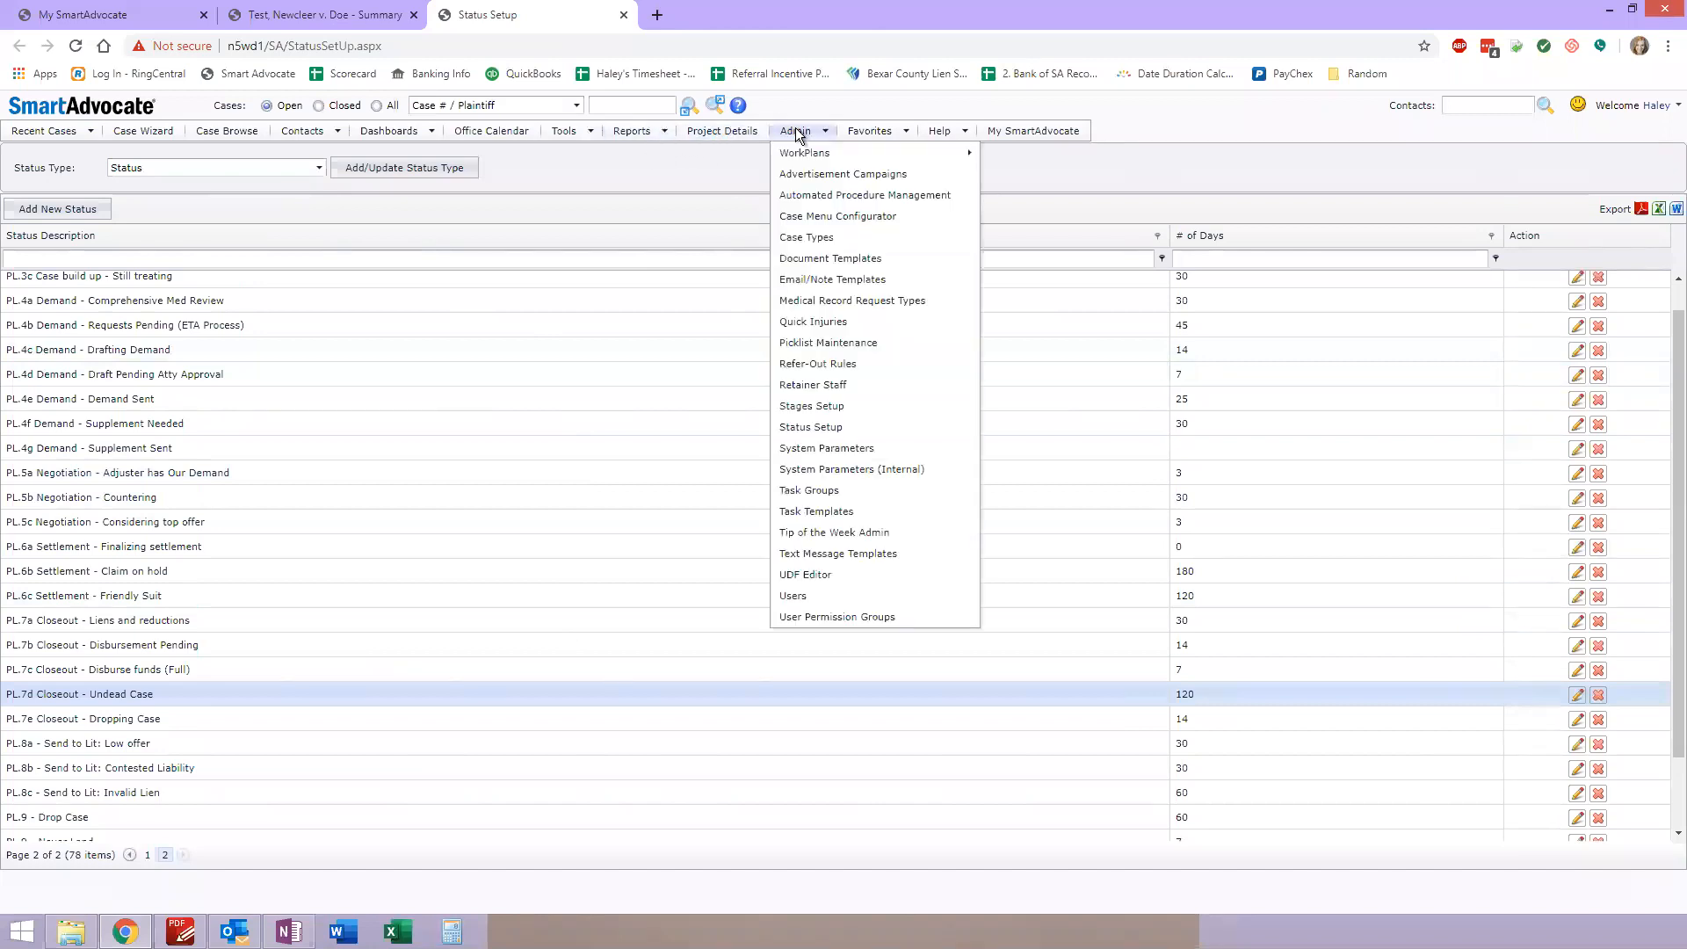
pyautogui.middleClick(827, 343)
pyautogui.click(811, 406)
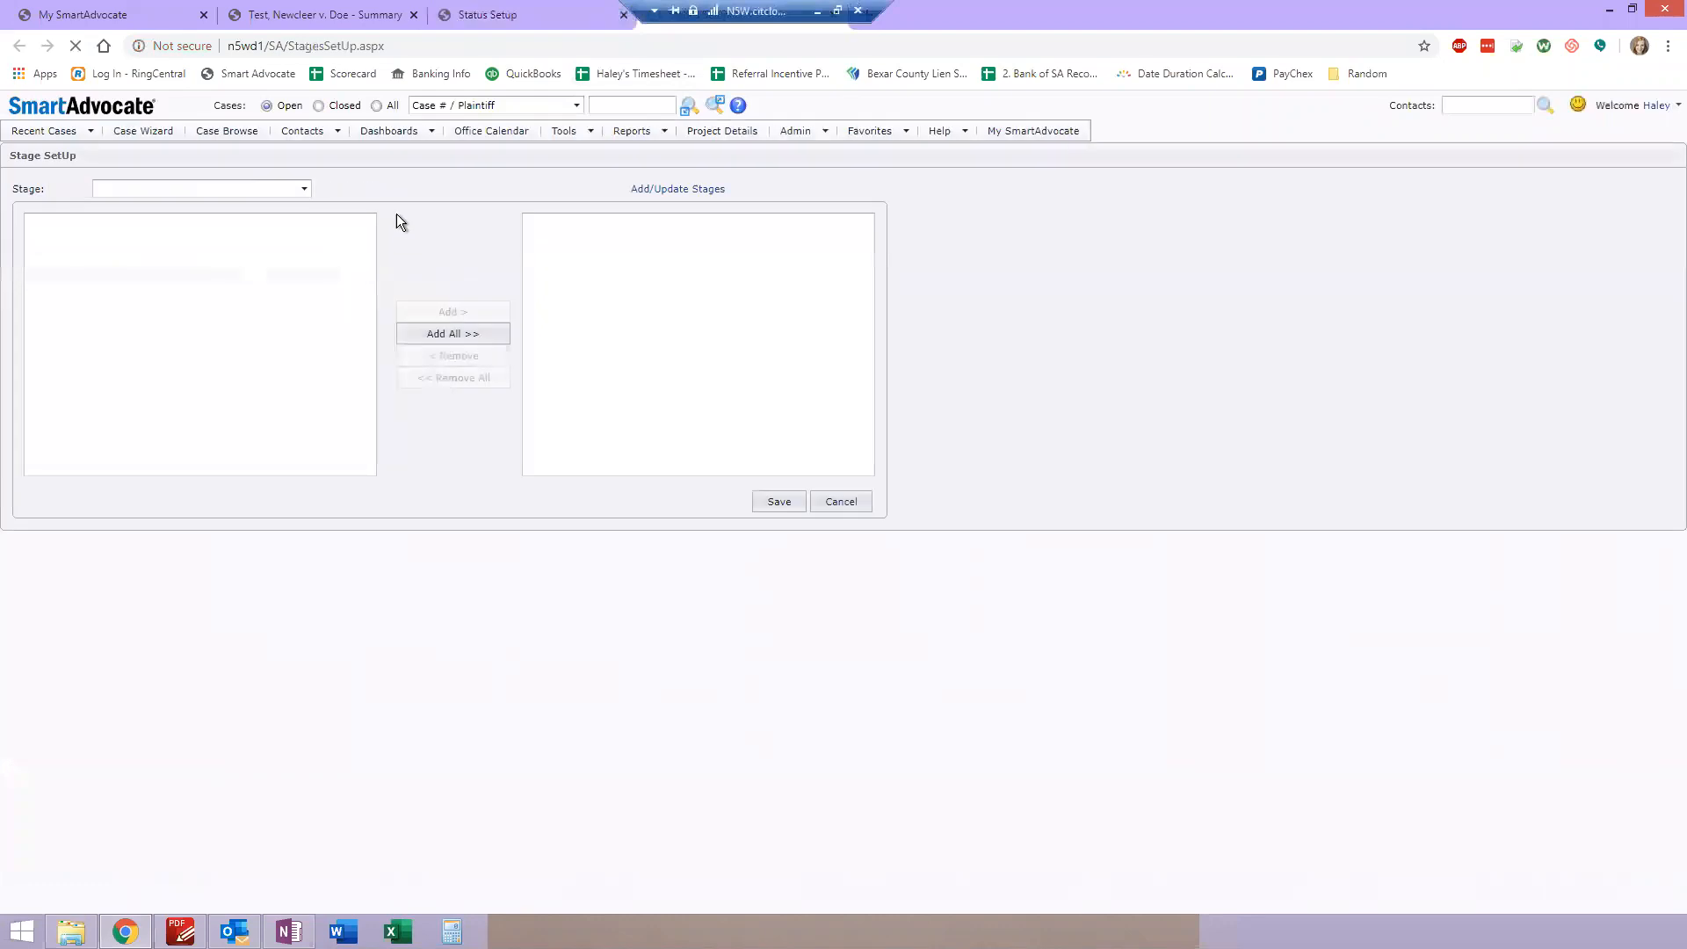
pyautogui.click(304, 192)
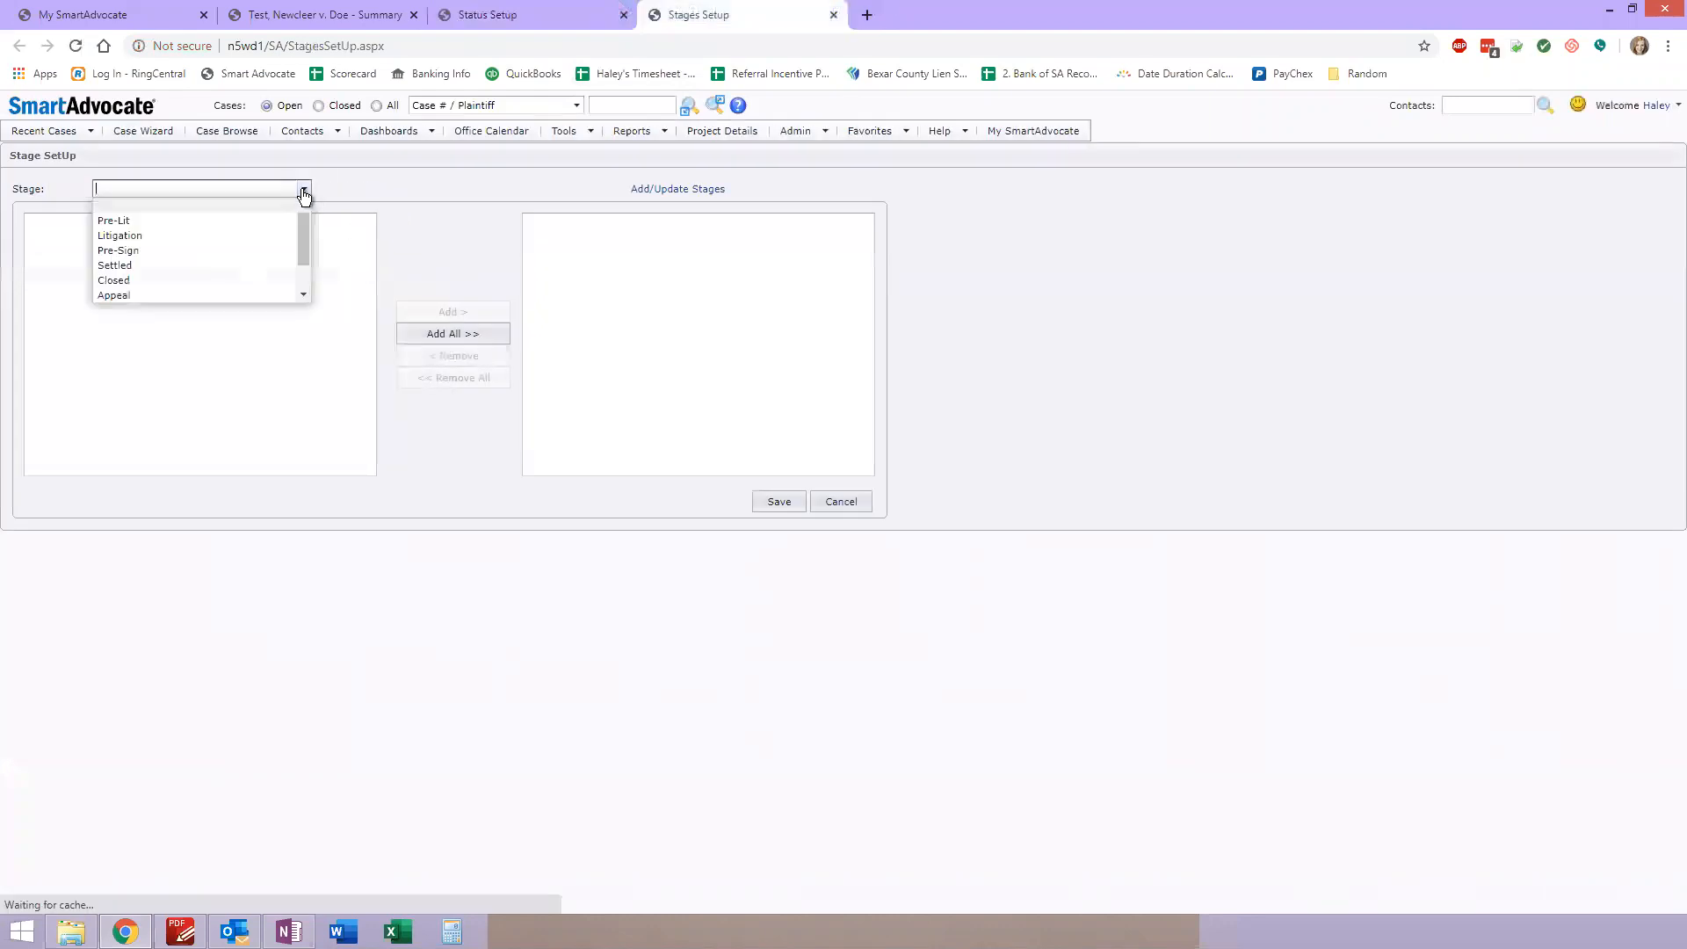
pyautogui.click(171, 217)
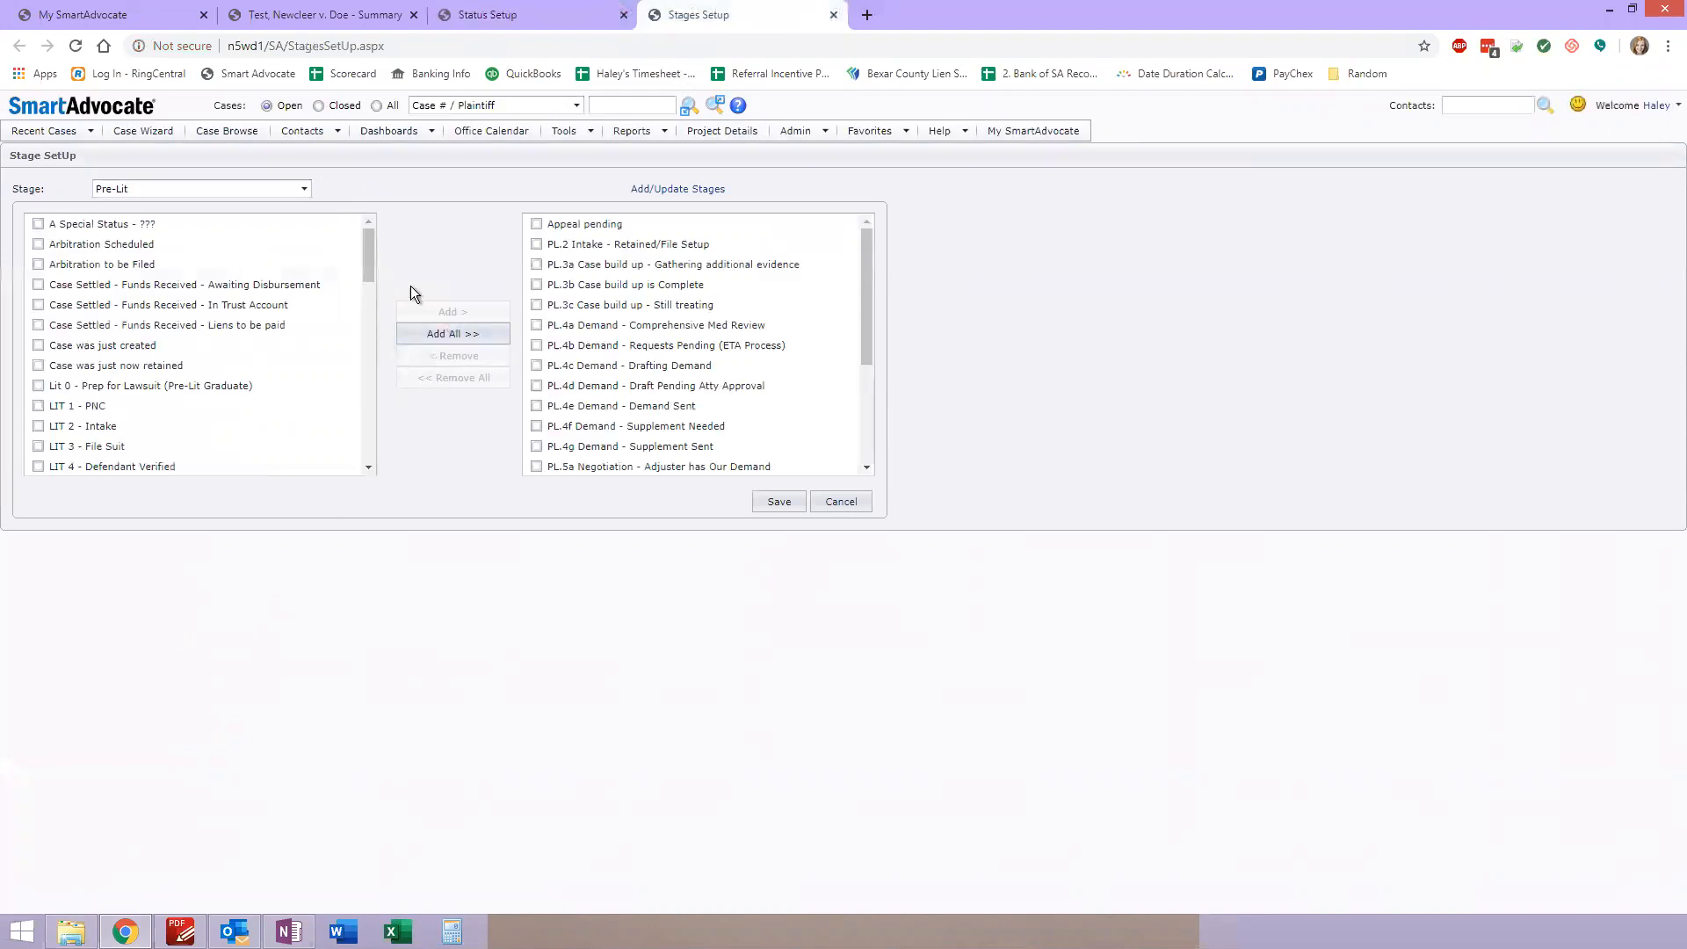
# Assign the "PL.7e Closeout - Dropping Case" status to the Pre-Lit stage and save the stage setup
pyautogui.moveTo(362, 267); pyautogui.dragTo(361, 431)
pyautogui.click(127, 434)
pyautogui.click(449, 311)
pyautogui.click(780, 505)
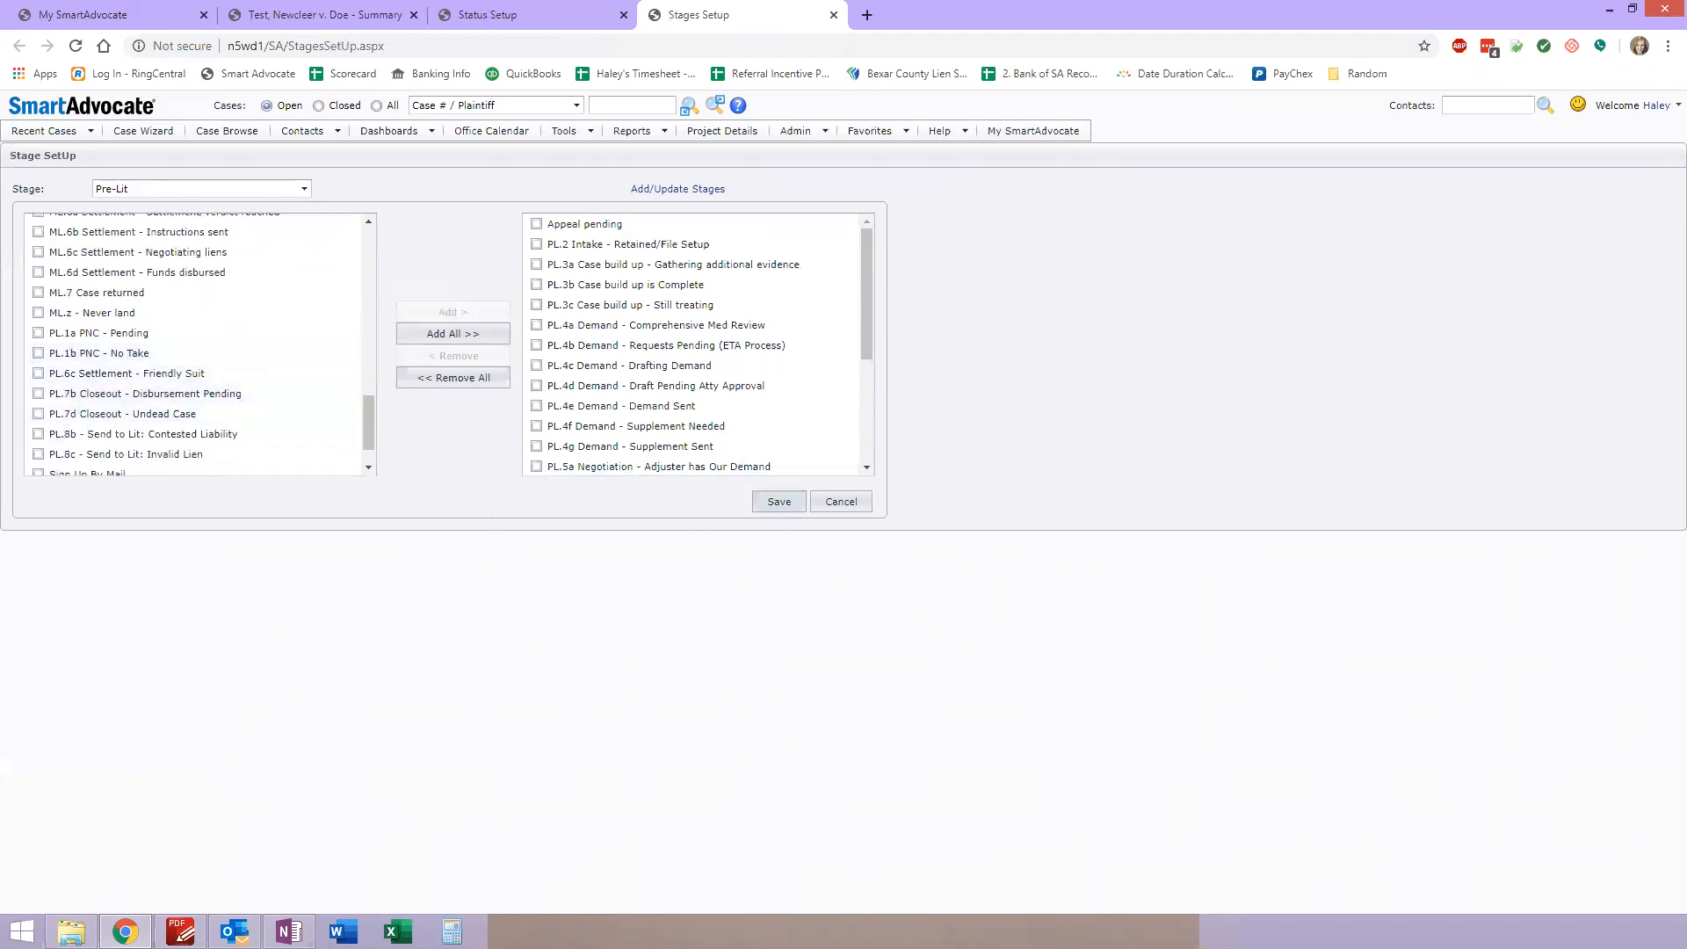
# Change the main status on the test case's summary to "PL.7e Closeout - Dropping Case" and save it
pyautogui.click(283, 14)
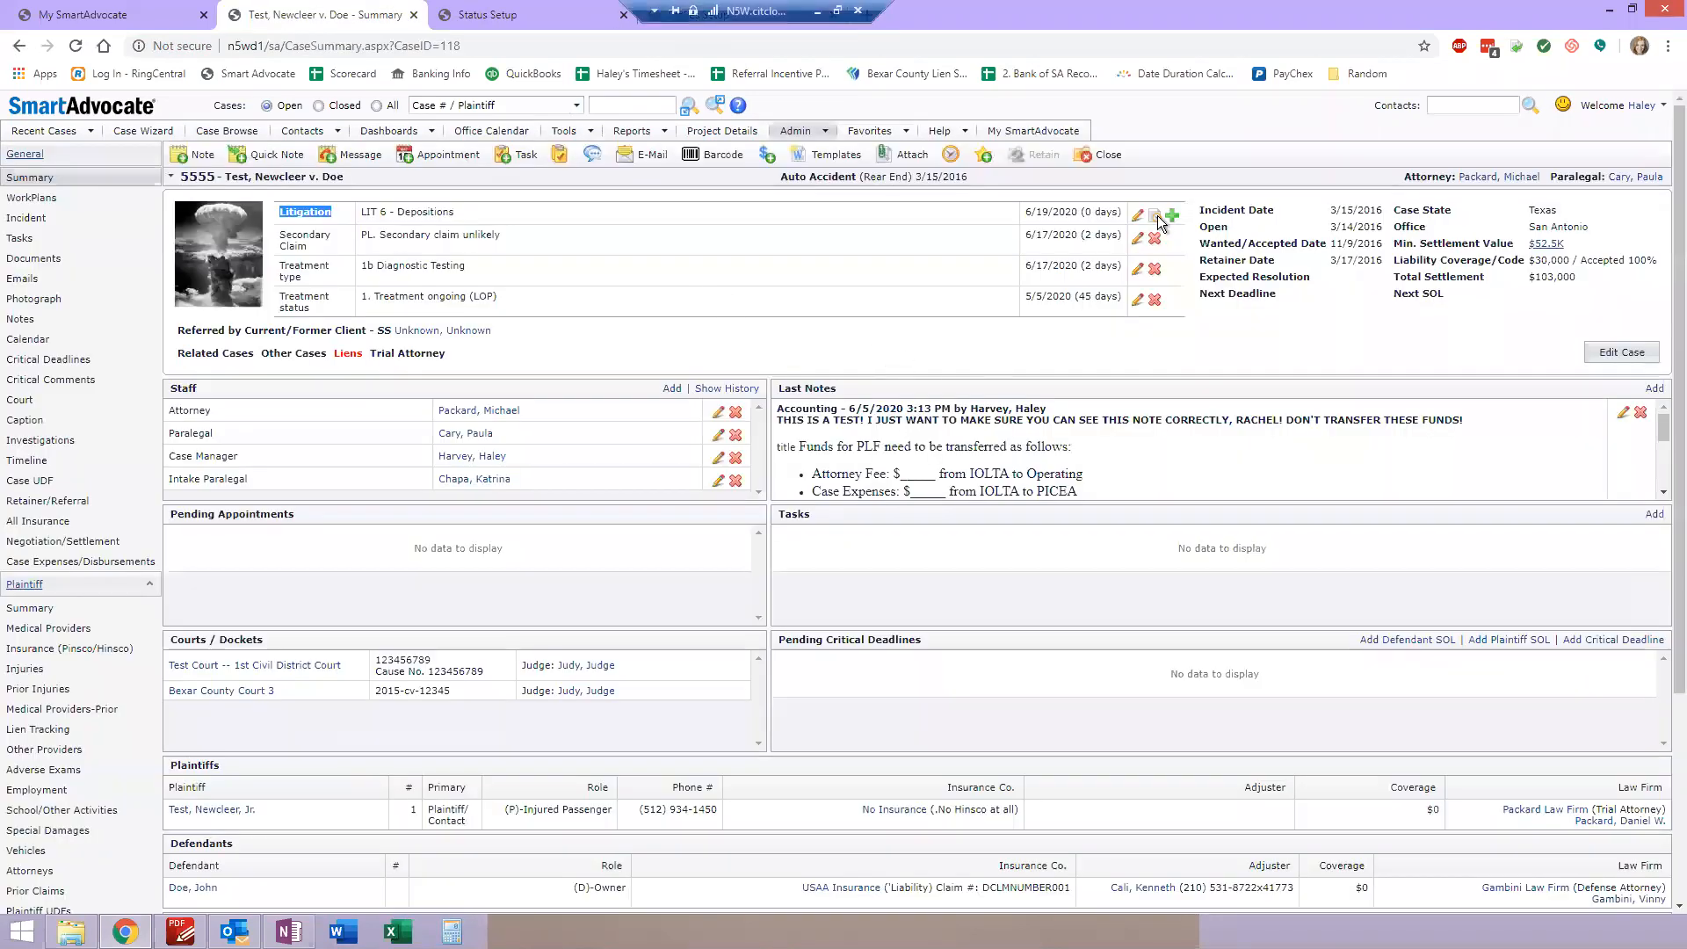
pyautogui.click(1136, 217)
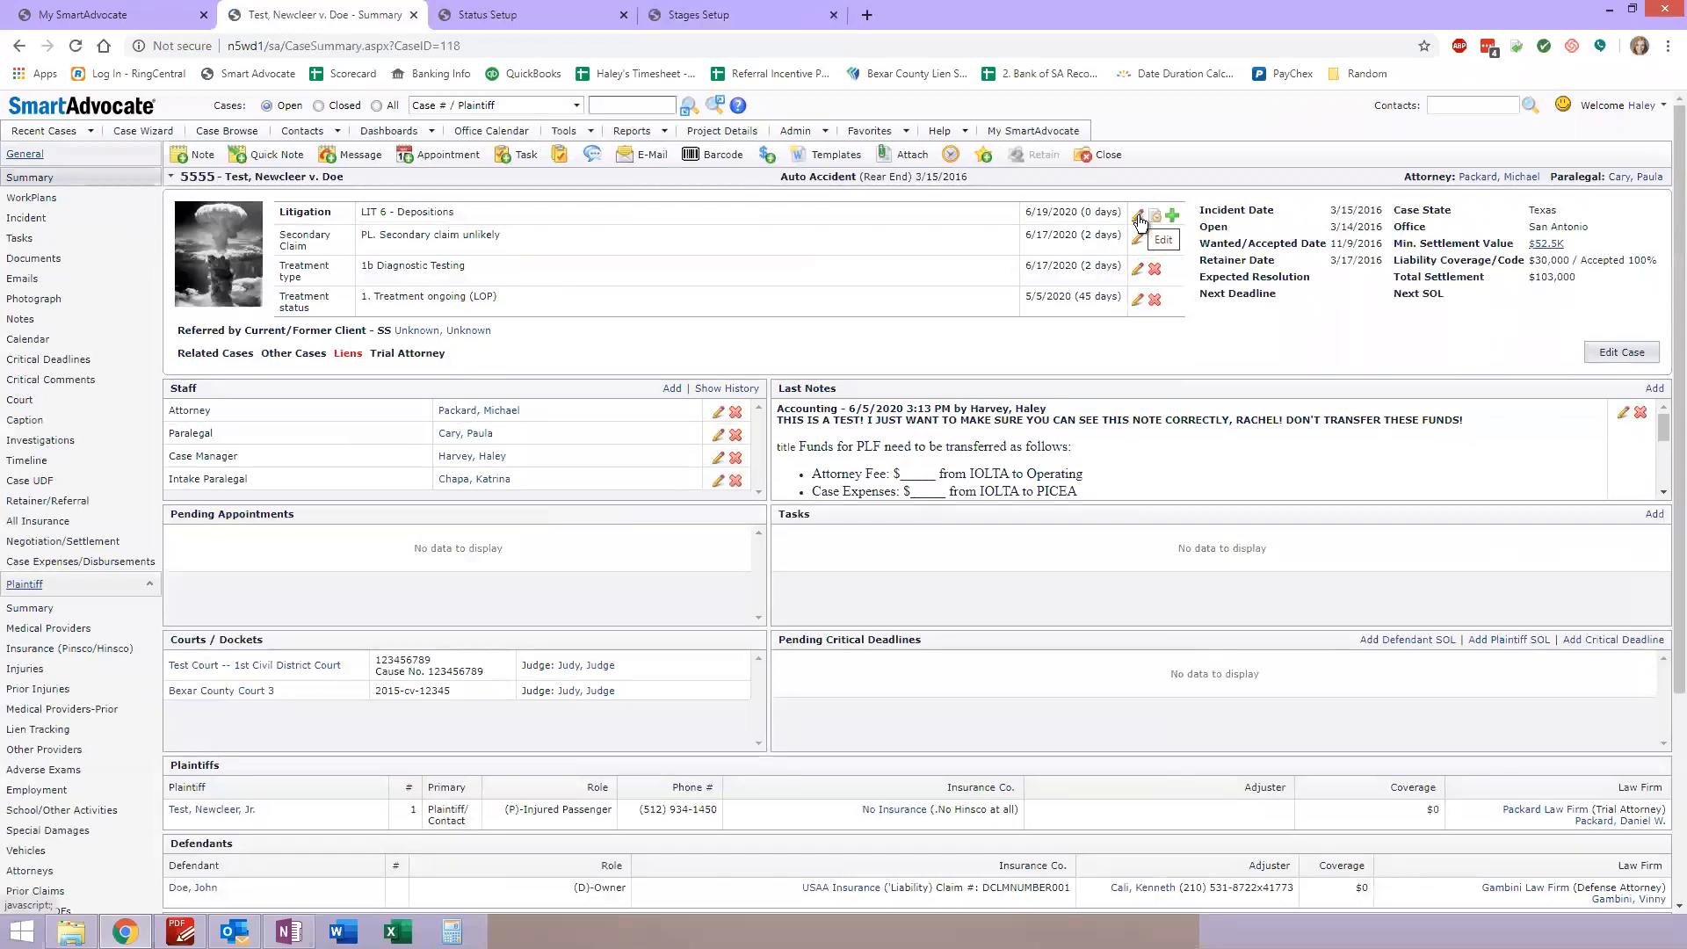
pyautogui.click(1138, 217)
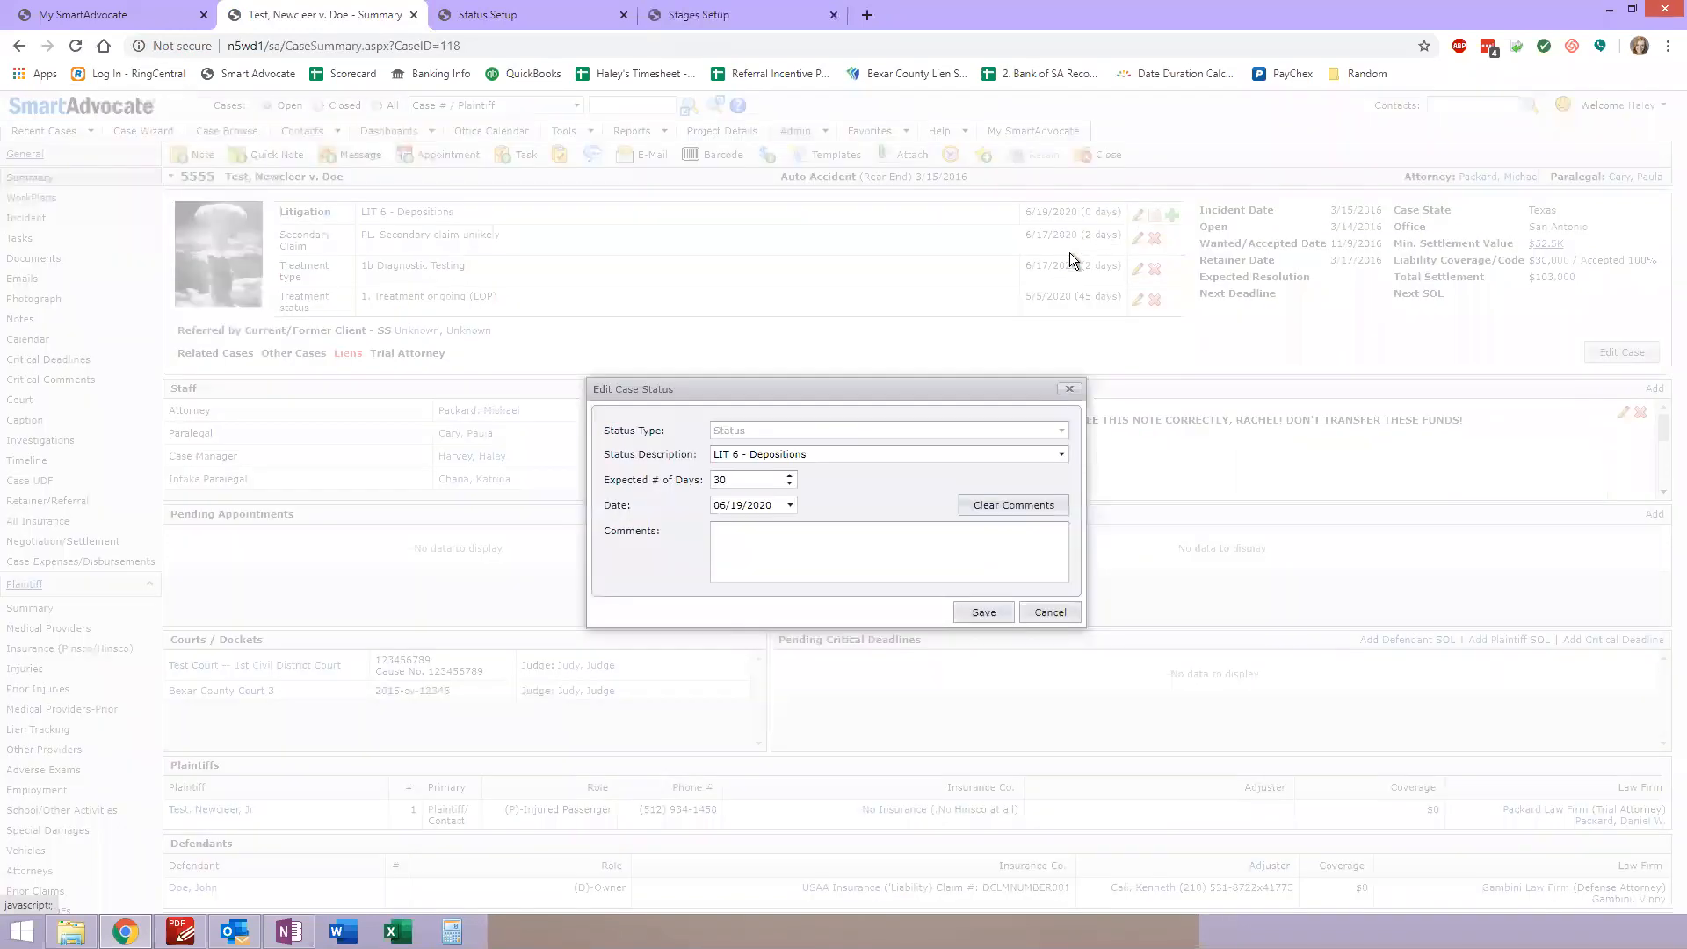
pyautogui.click(1062, 457)
pyautogui.moveTo(1057, 520); pyautogui.dragTo(1056, 566)
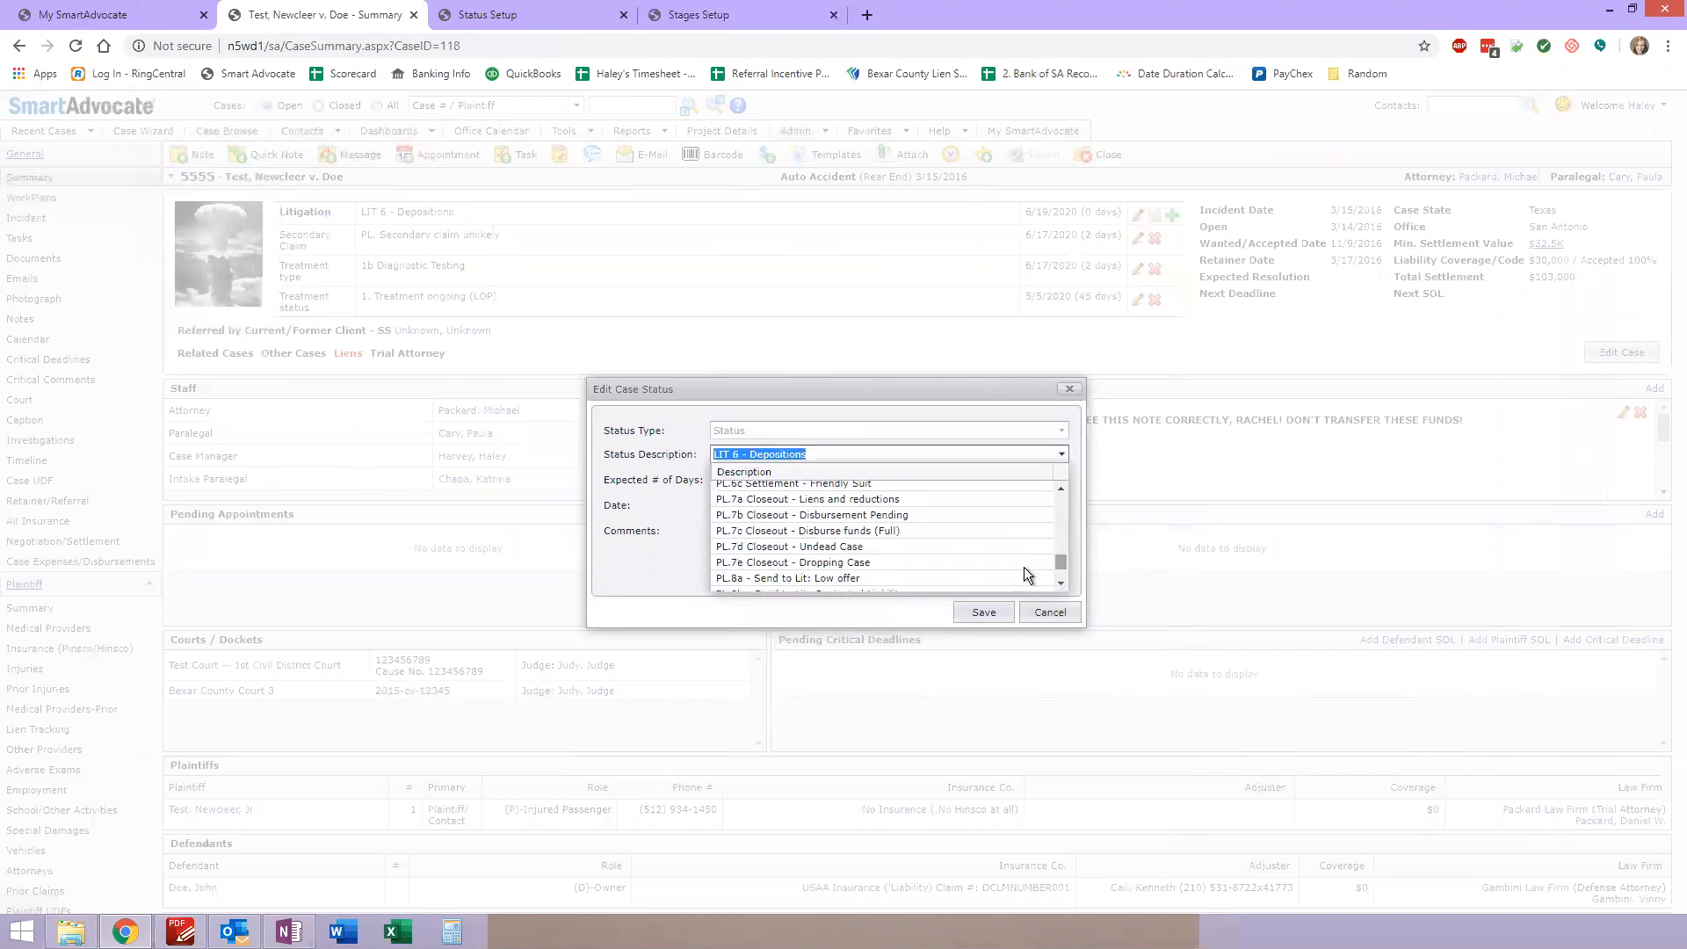
pyautogui.click(995, 562)
pyautogui.click(987, 610)
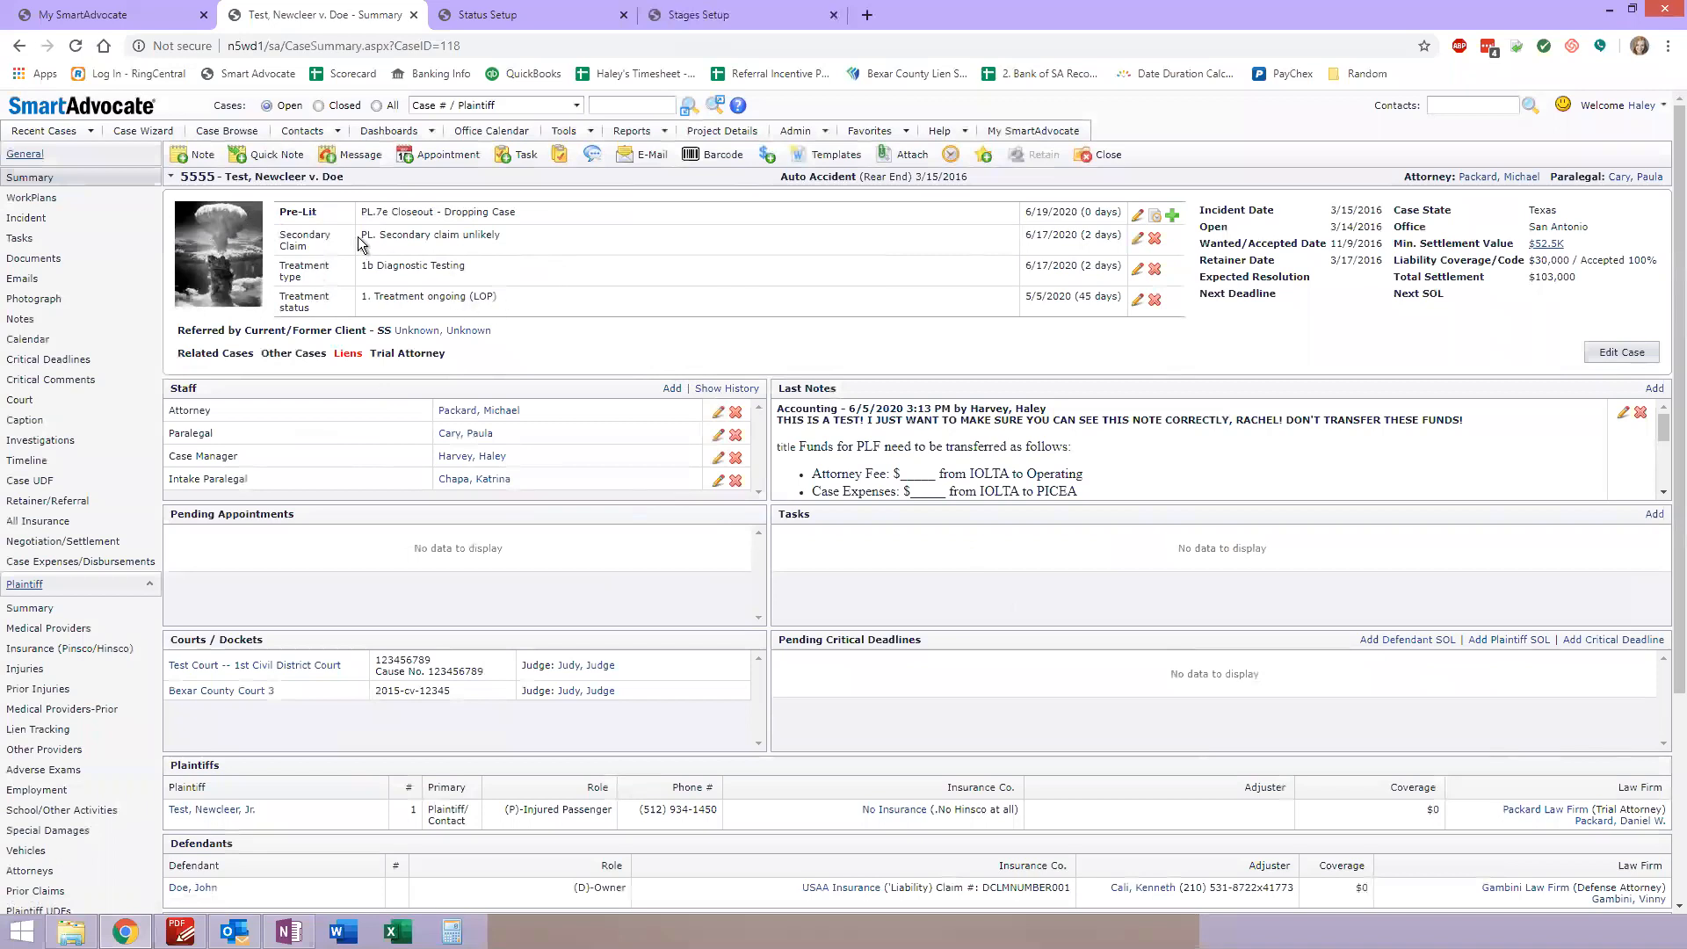
pyautogui.moveTo(518, 212); pyautogui.dragTo(362, 220)
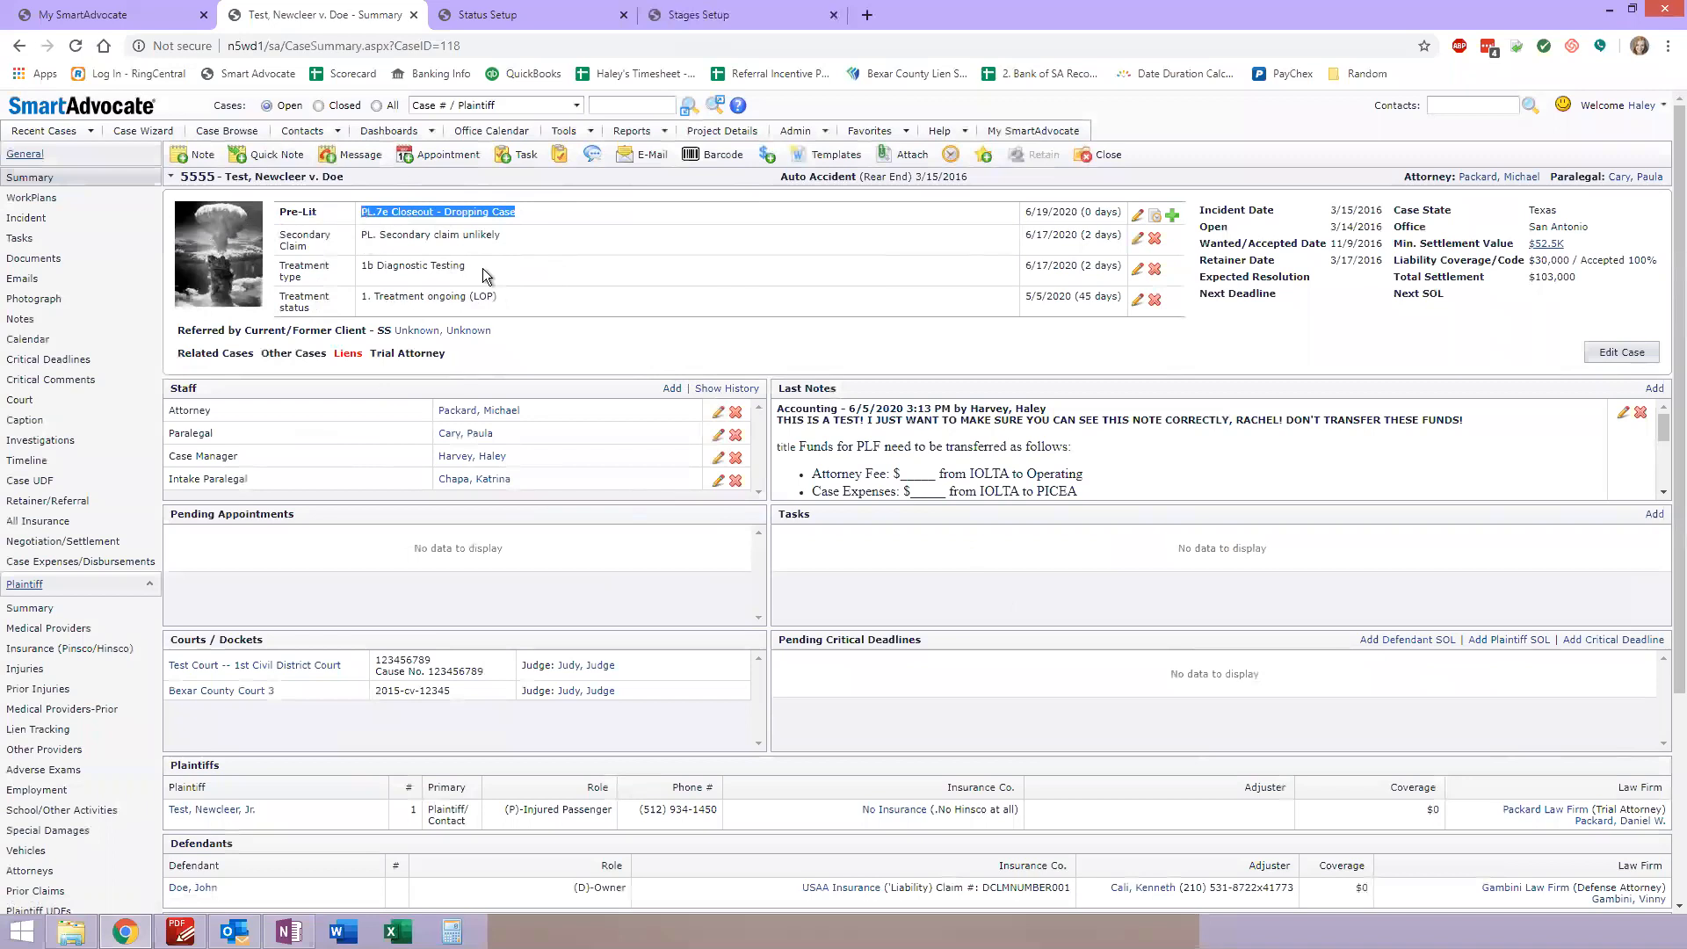
pyautogui.click(546, 213)
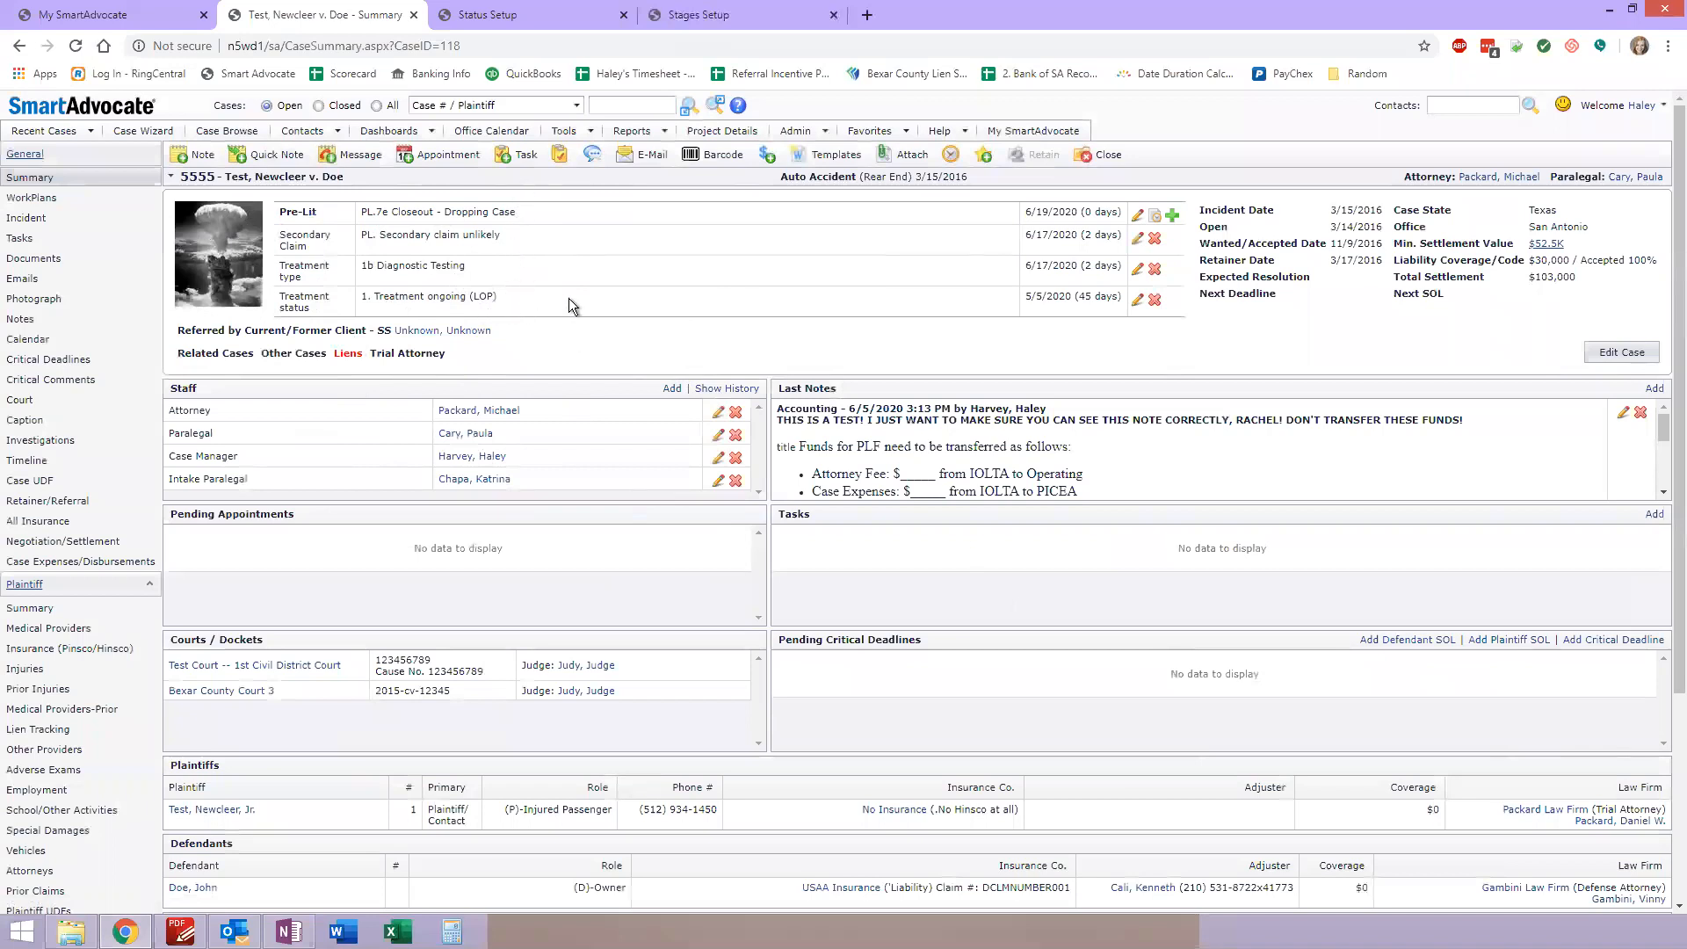
# Review the status descriptions available for the case's treatment type, keeping the current selection
pyautogui.click(1137, 268)
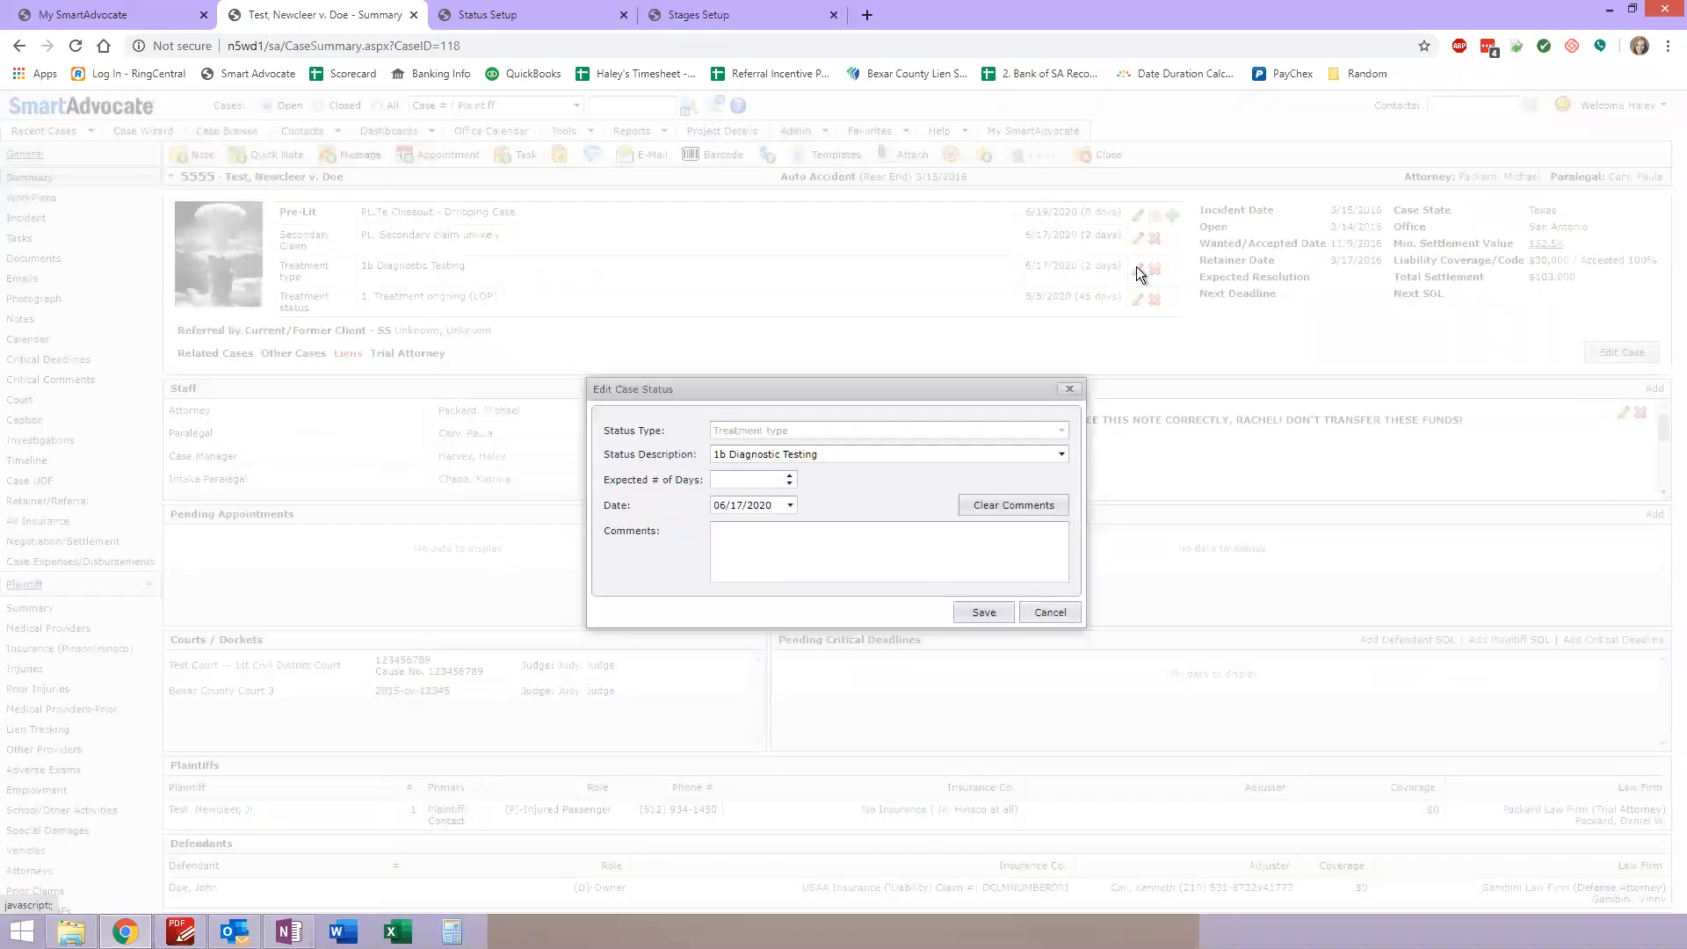
pyautogui.click(1061, 457)
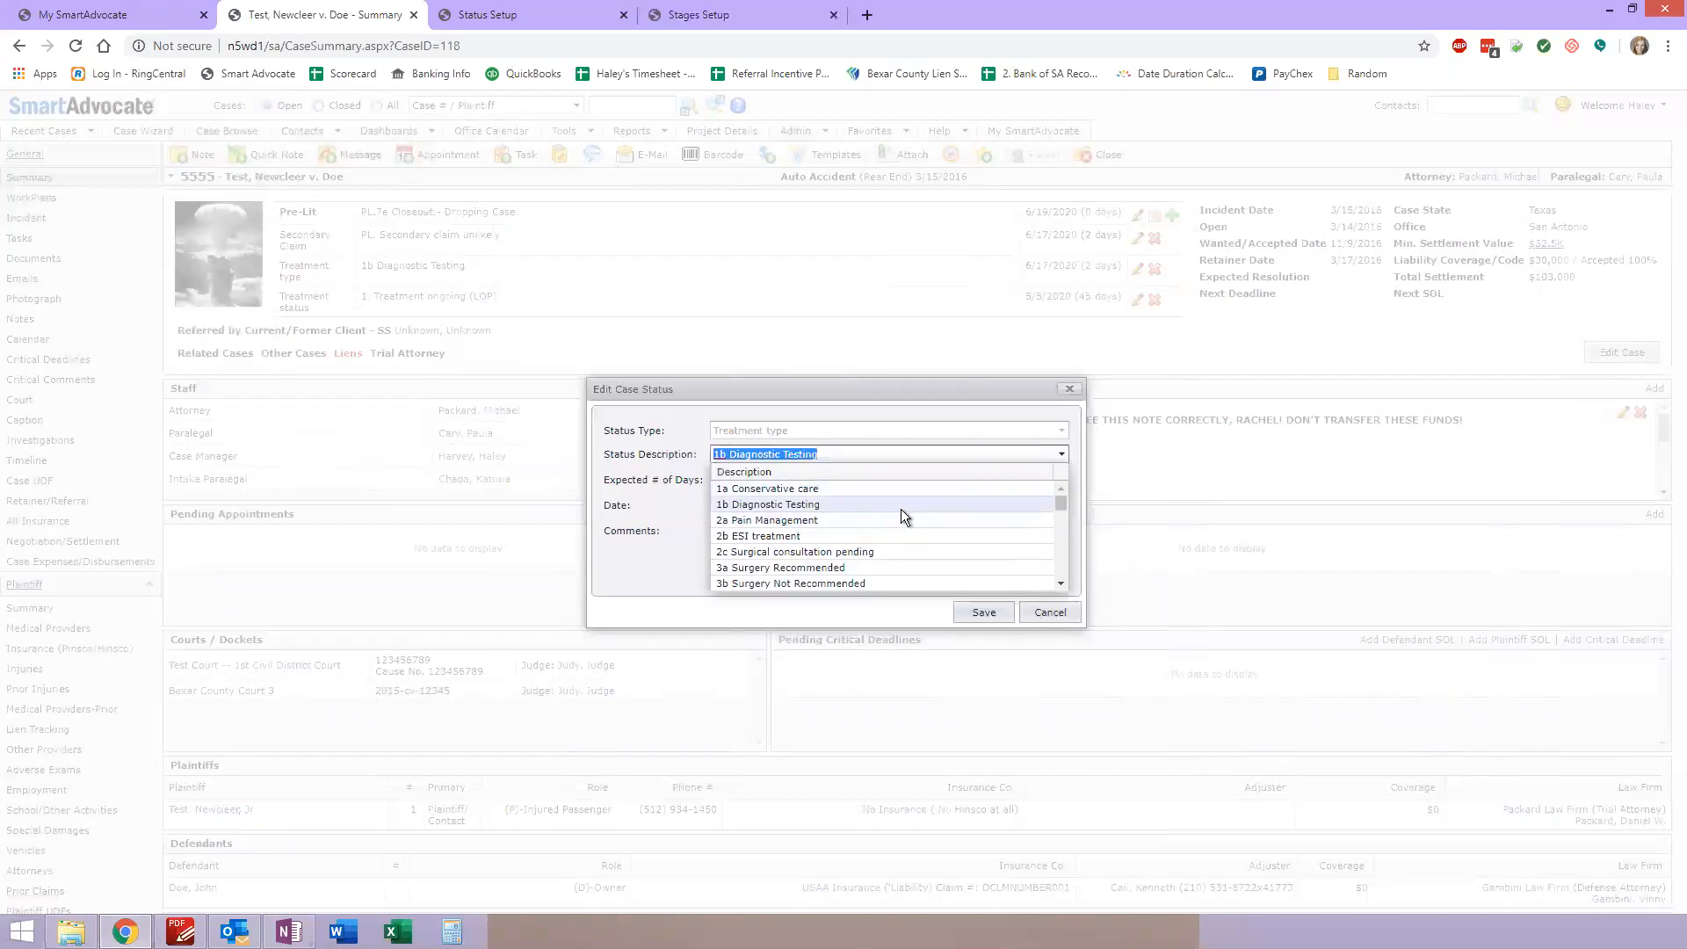
pyautogui.click(605, 558)
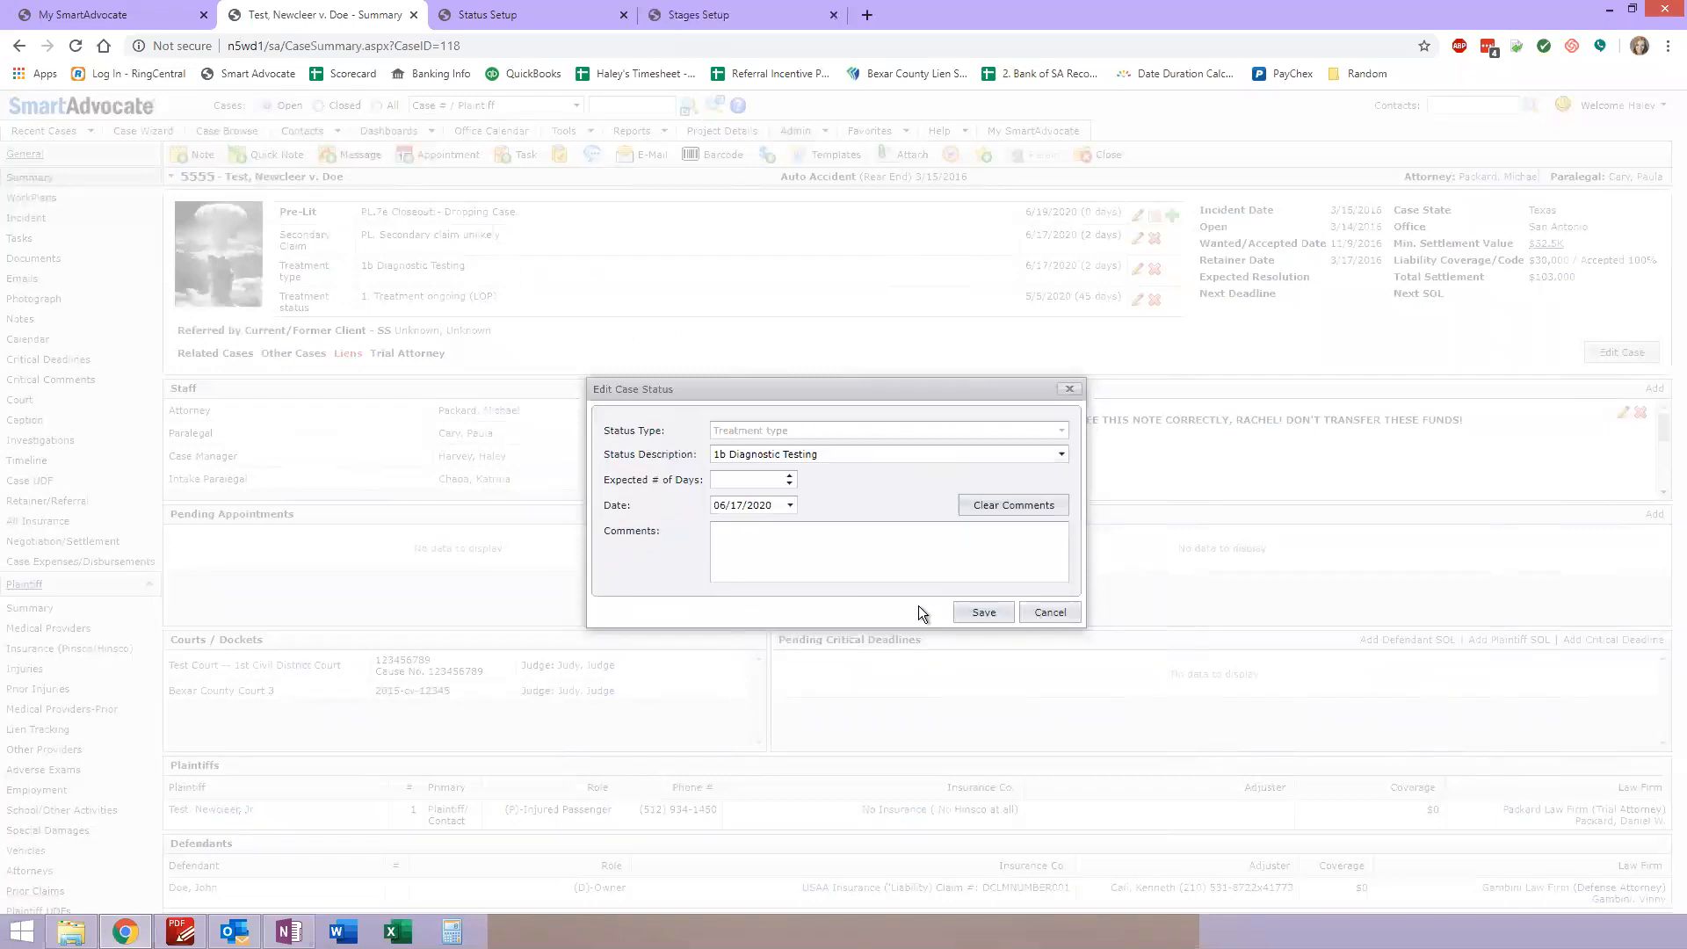
pyautogui.click(975, 618)
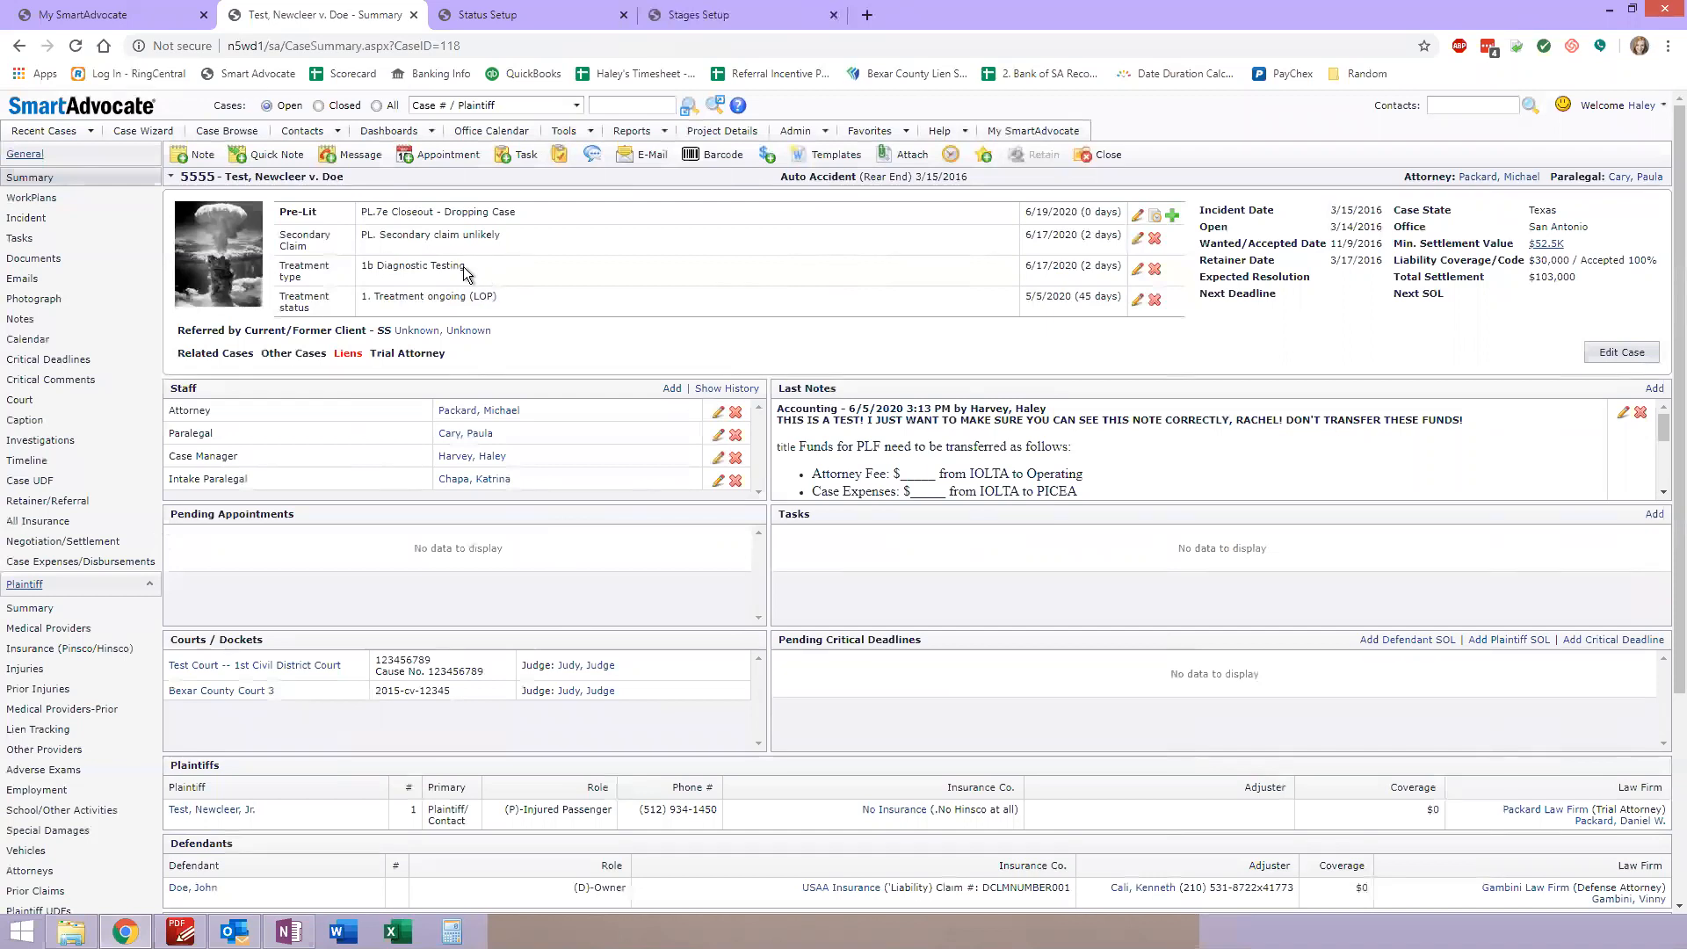
pyautogui.moveTo(413, 266); pyautogui.dragTo(410, 267)
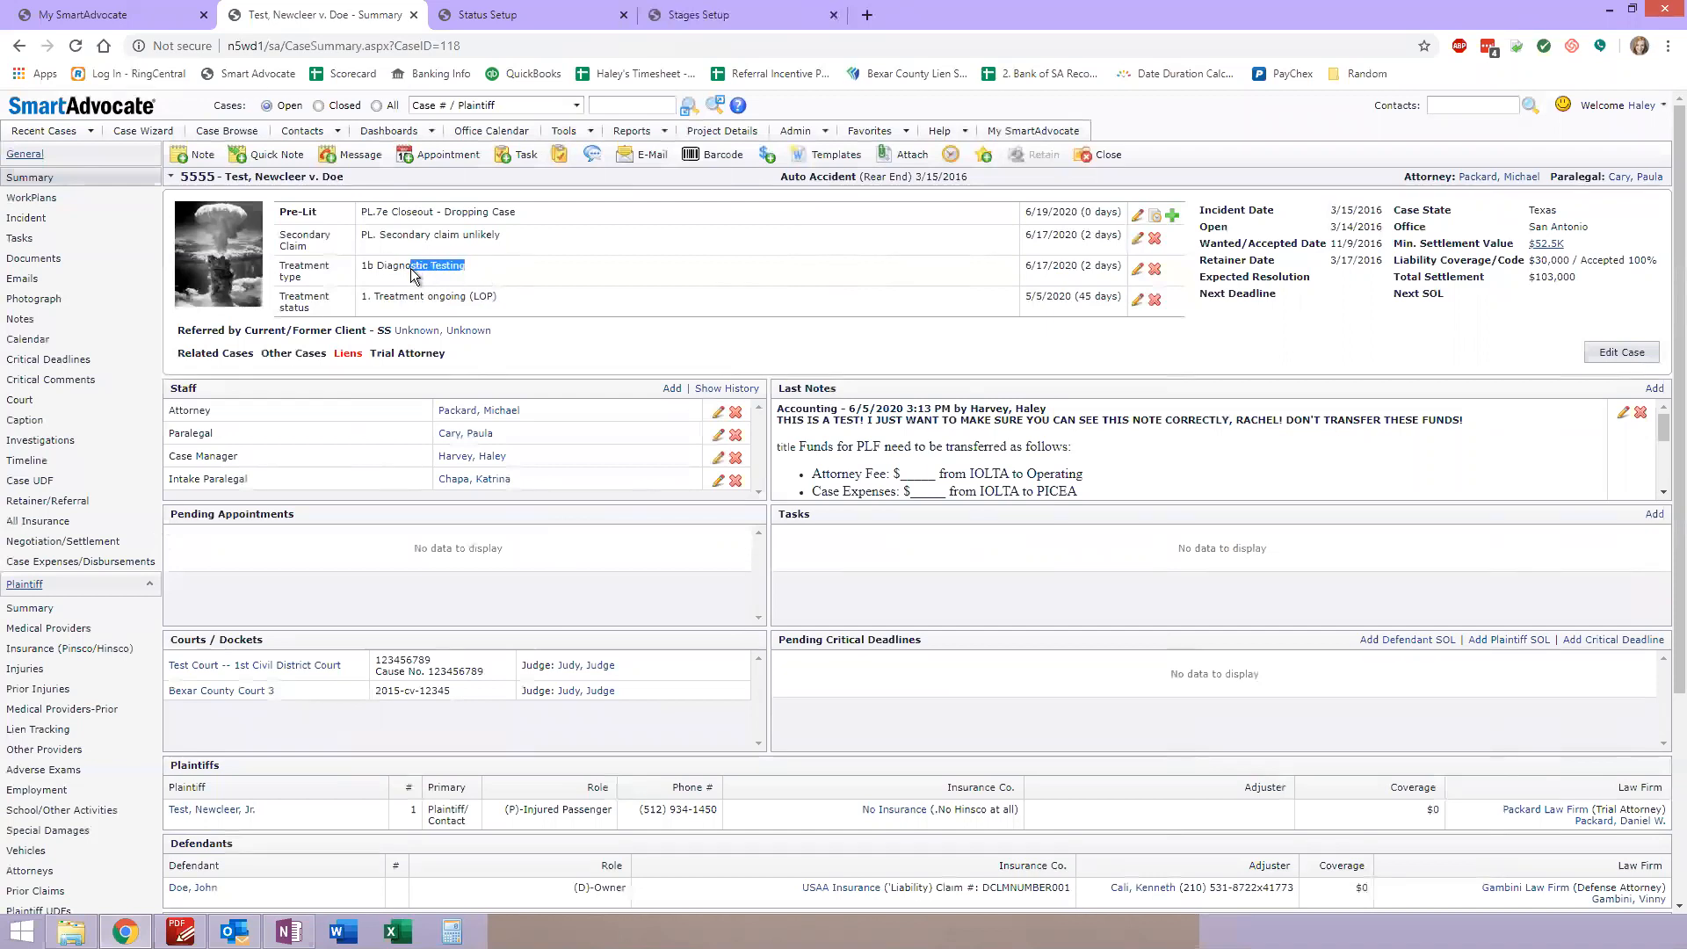
# List the statuses of the "Treatment type" status type in Status Setup
pyautogui.click(518, 15)
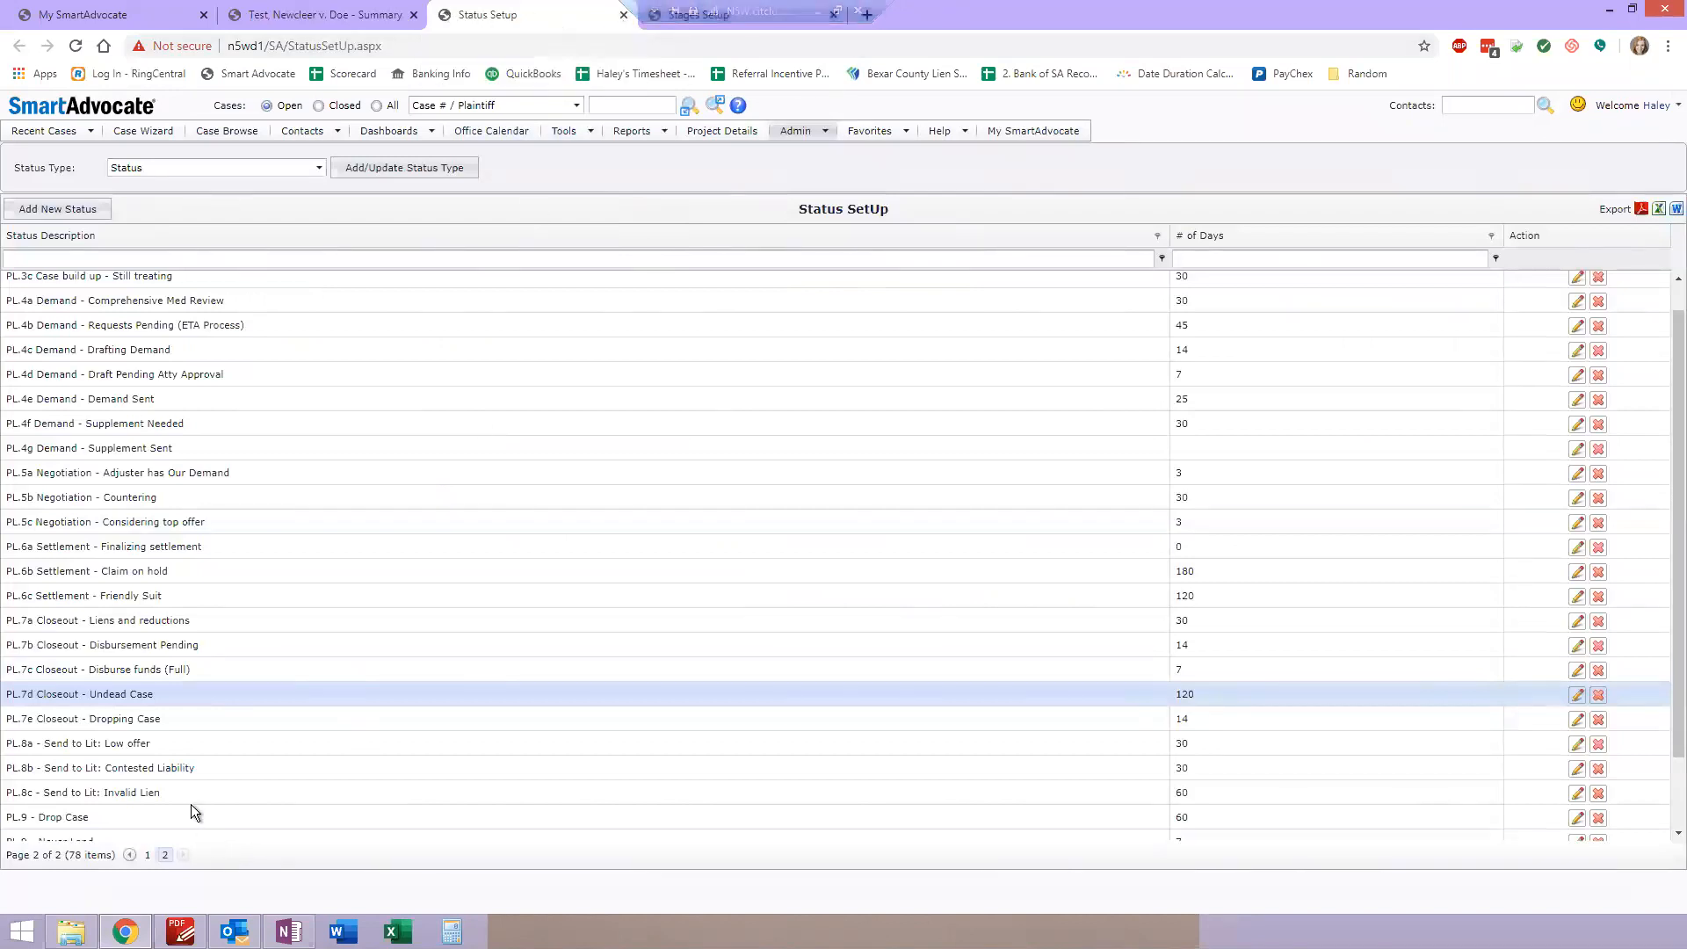
pyautogui.click(320, 169)
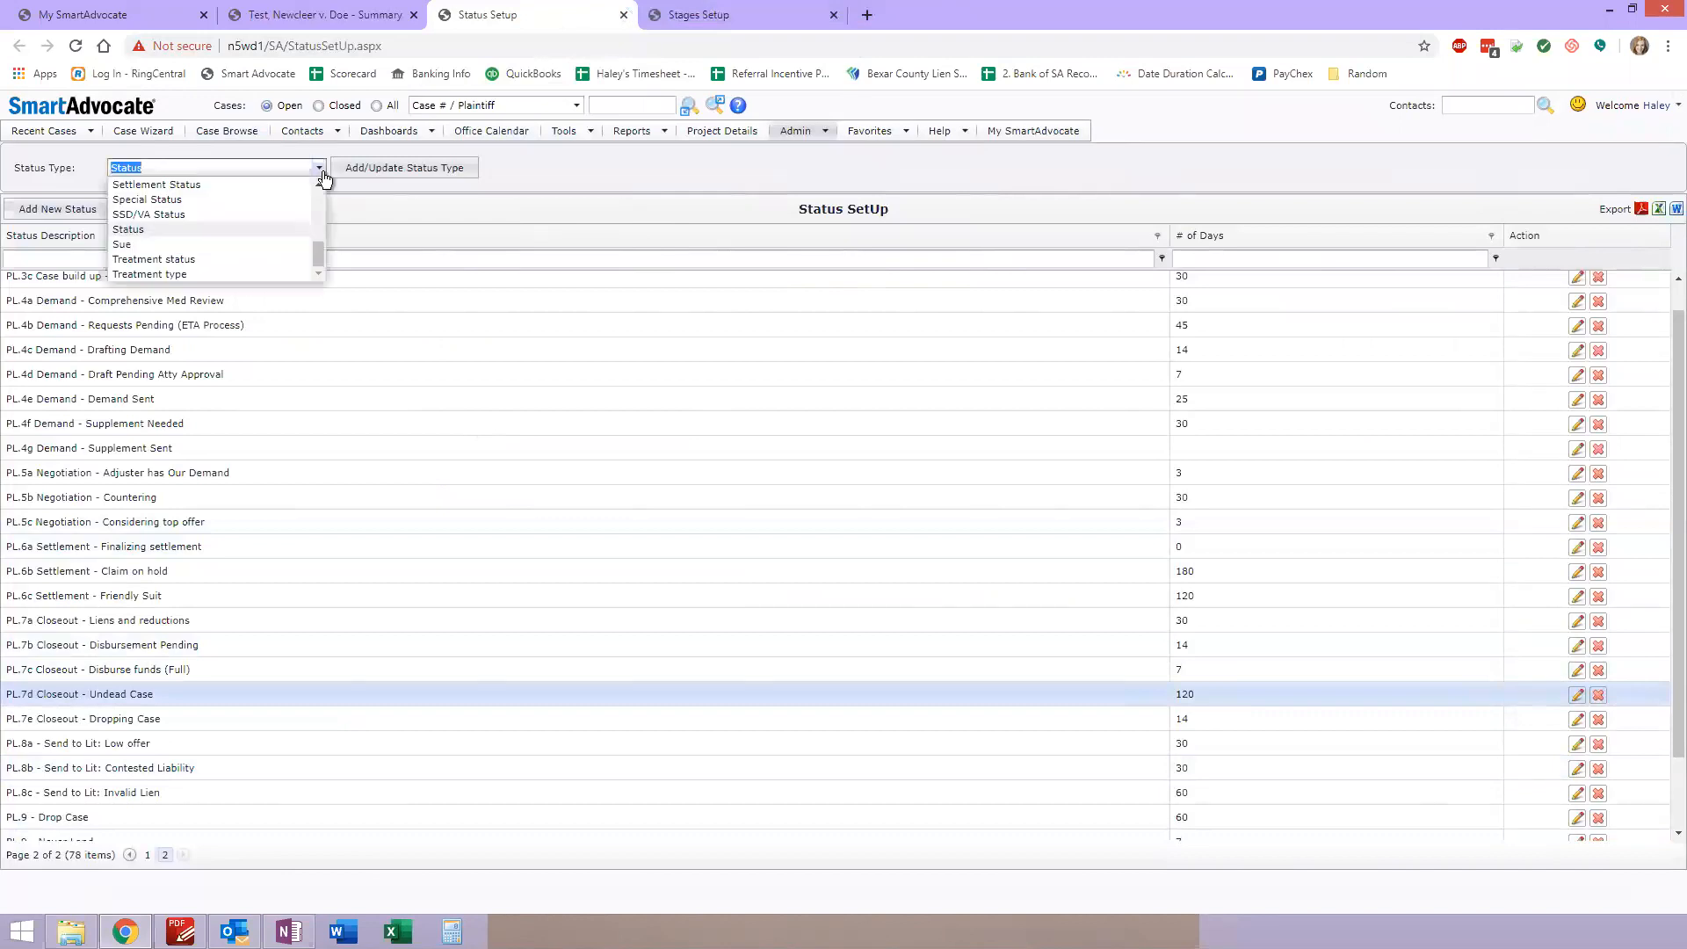
pyautogui.click(256, 275)
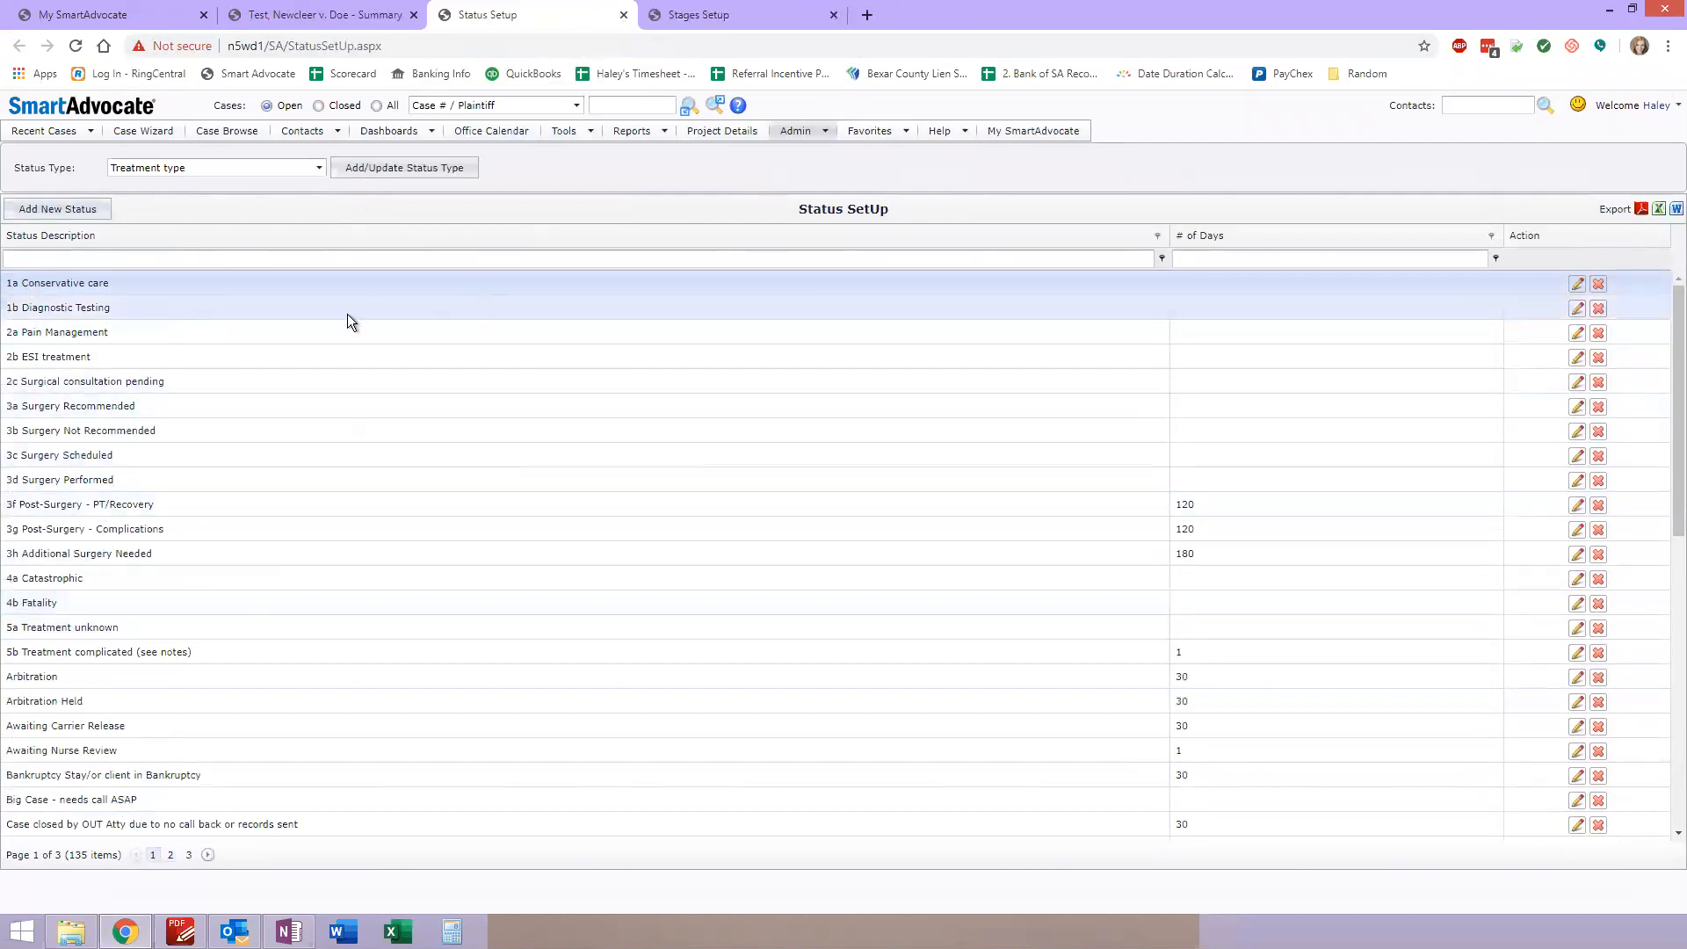
# Compare the treatment type options in the case's status edit form with the setup list, leaving the form without saving
pyautogui.click(307, 15)
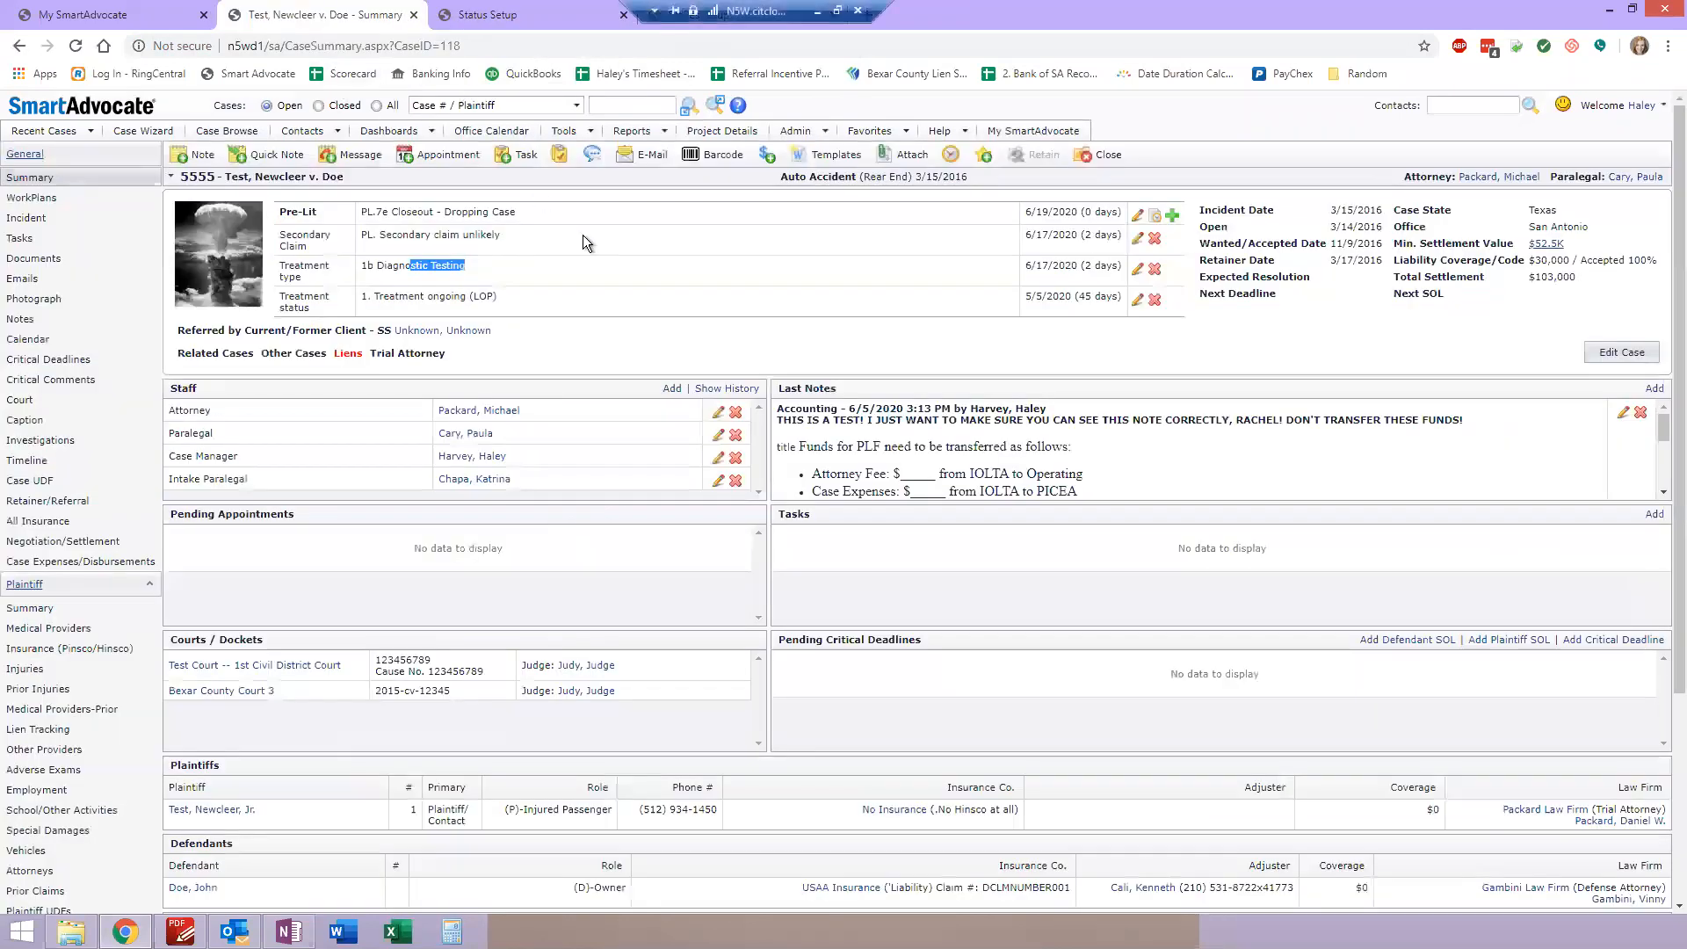
pyautogui.click(1137, 266)
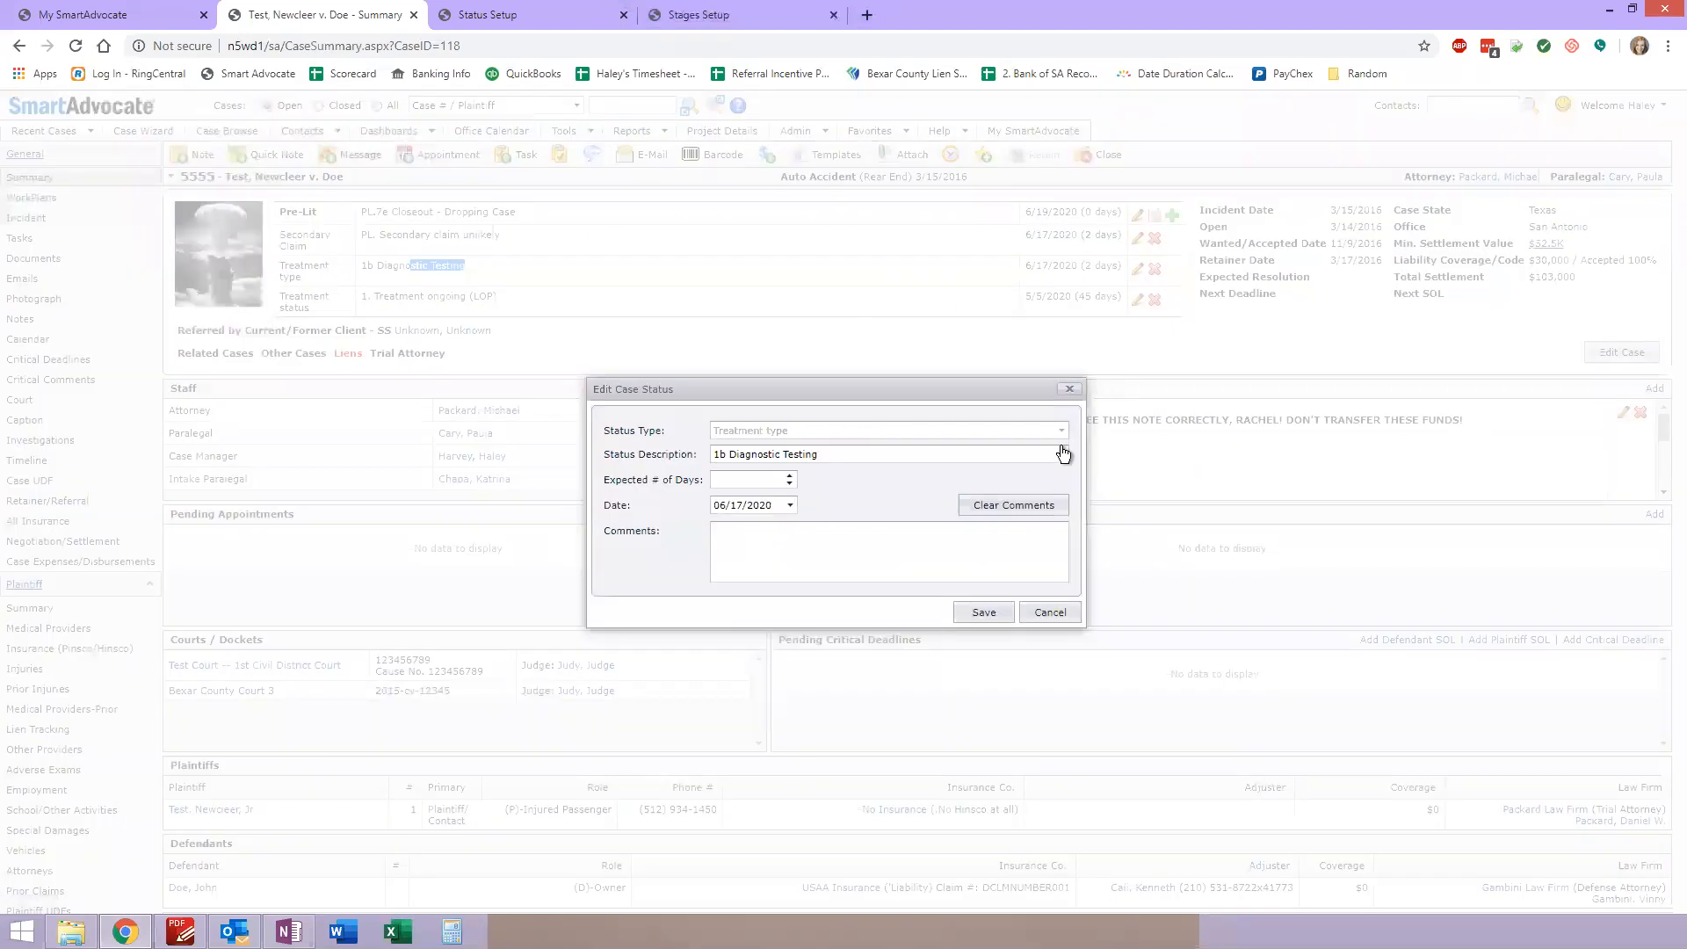
pyautogui.click(1061, 454)
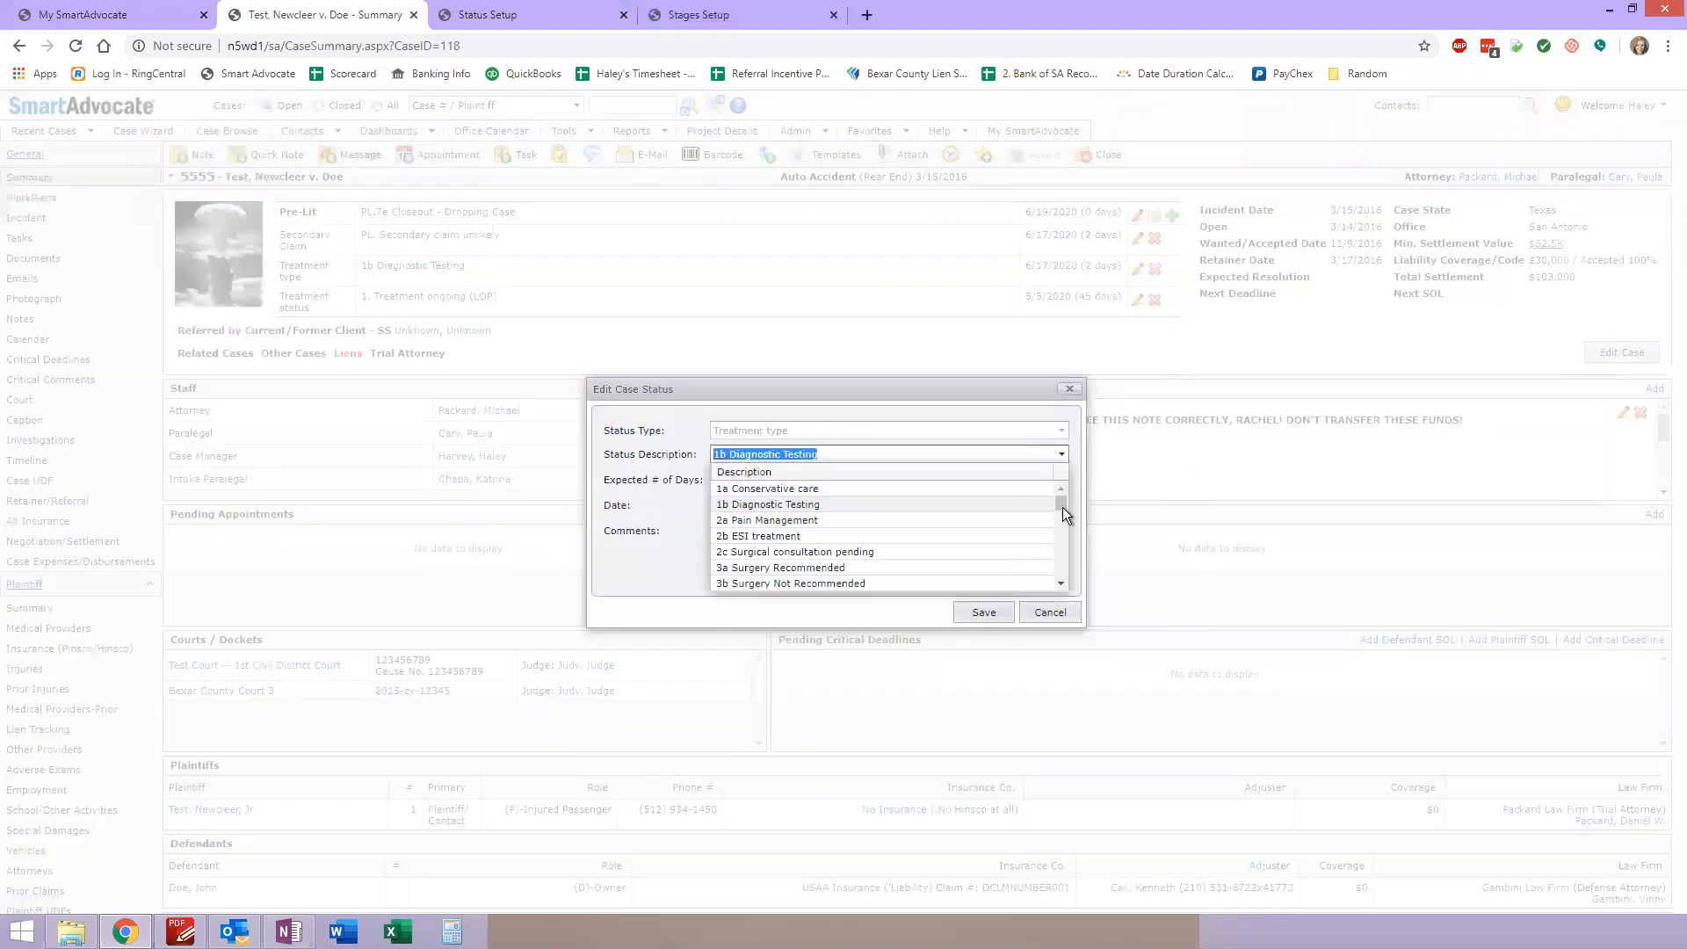
pyautogui.moveTo(1062, 508)
pyautogui.mouseDown()
pyautogui.moveTo(1063, 583)
pyautogui.moveTo(1066, 498)
pyautogui.mouseUp()
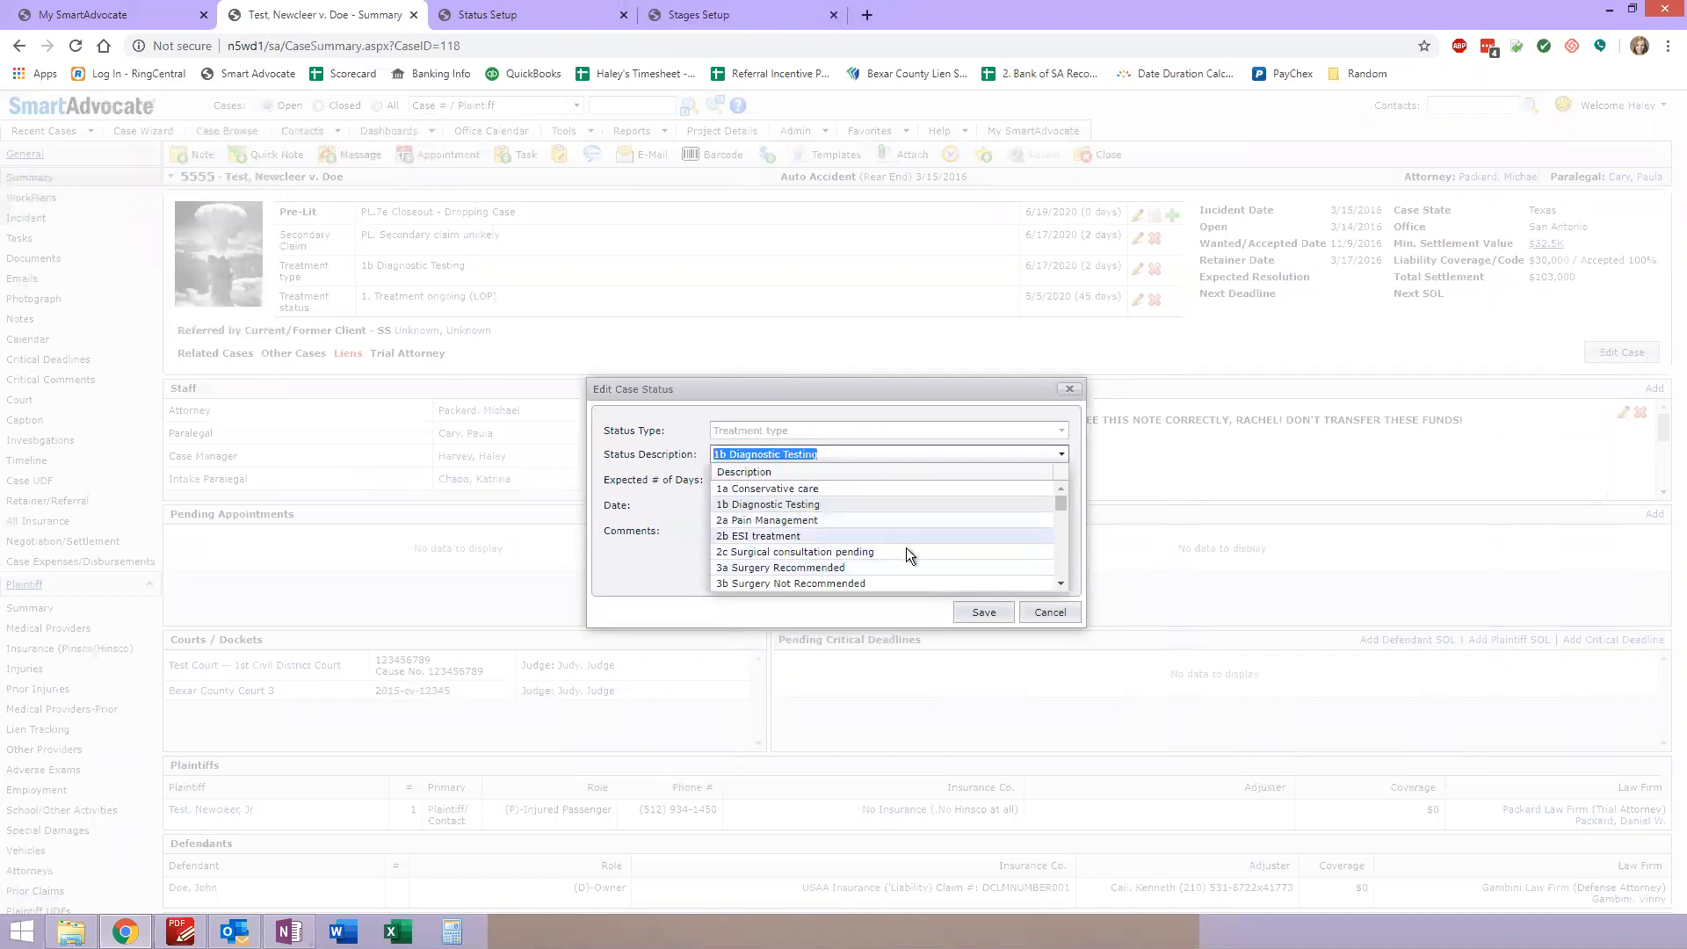
pyautogui.moveTo(619, 550); pyautogui.dragTo(624, 550)
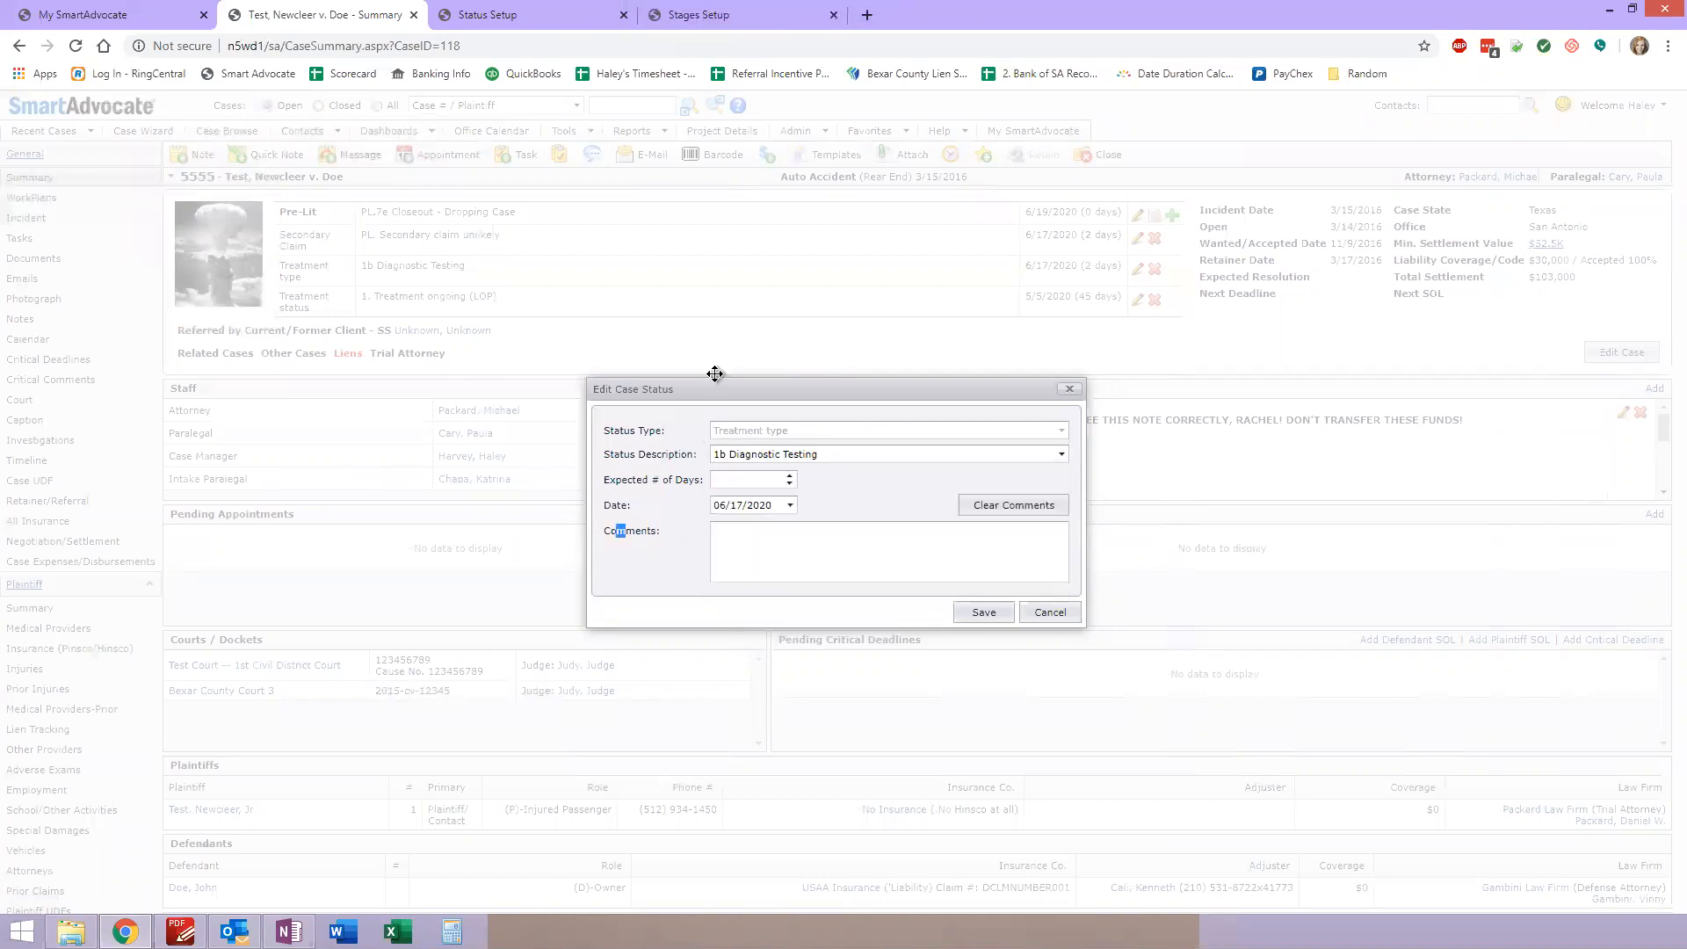
pyautogui.click(1059, 612)
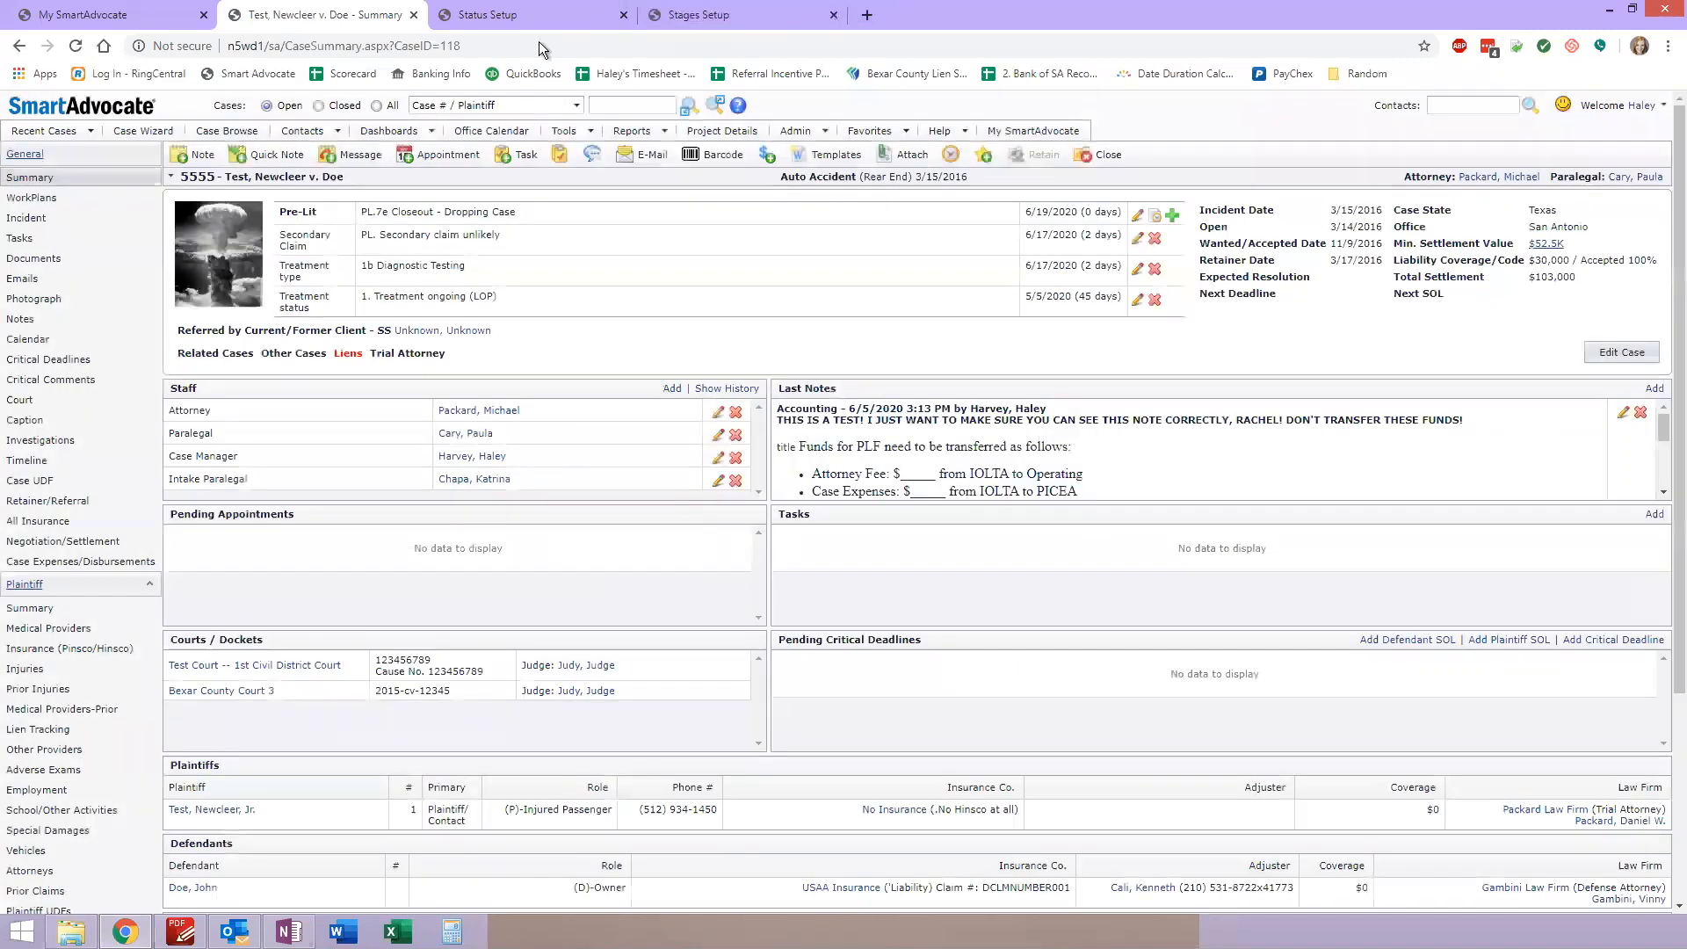
# Rename the treatment type status "1b Diagnostic Testing" as "1b Diagnostic MRIs" in Status Setup and update it
pyautogui.click(515, 20)
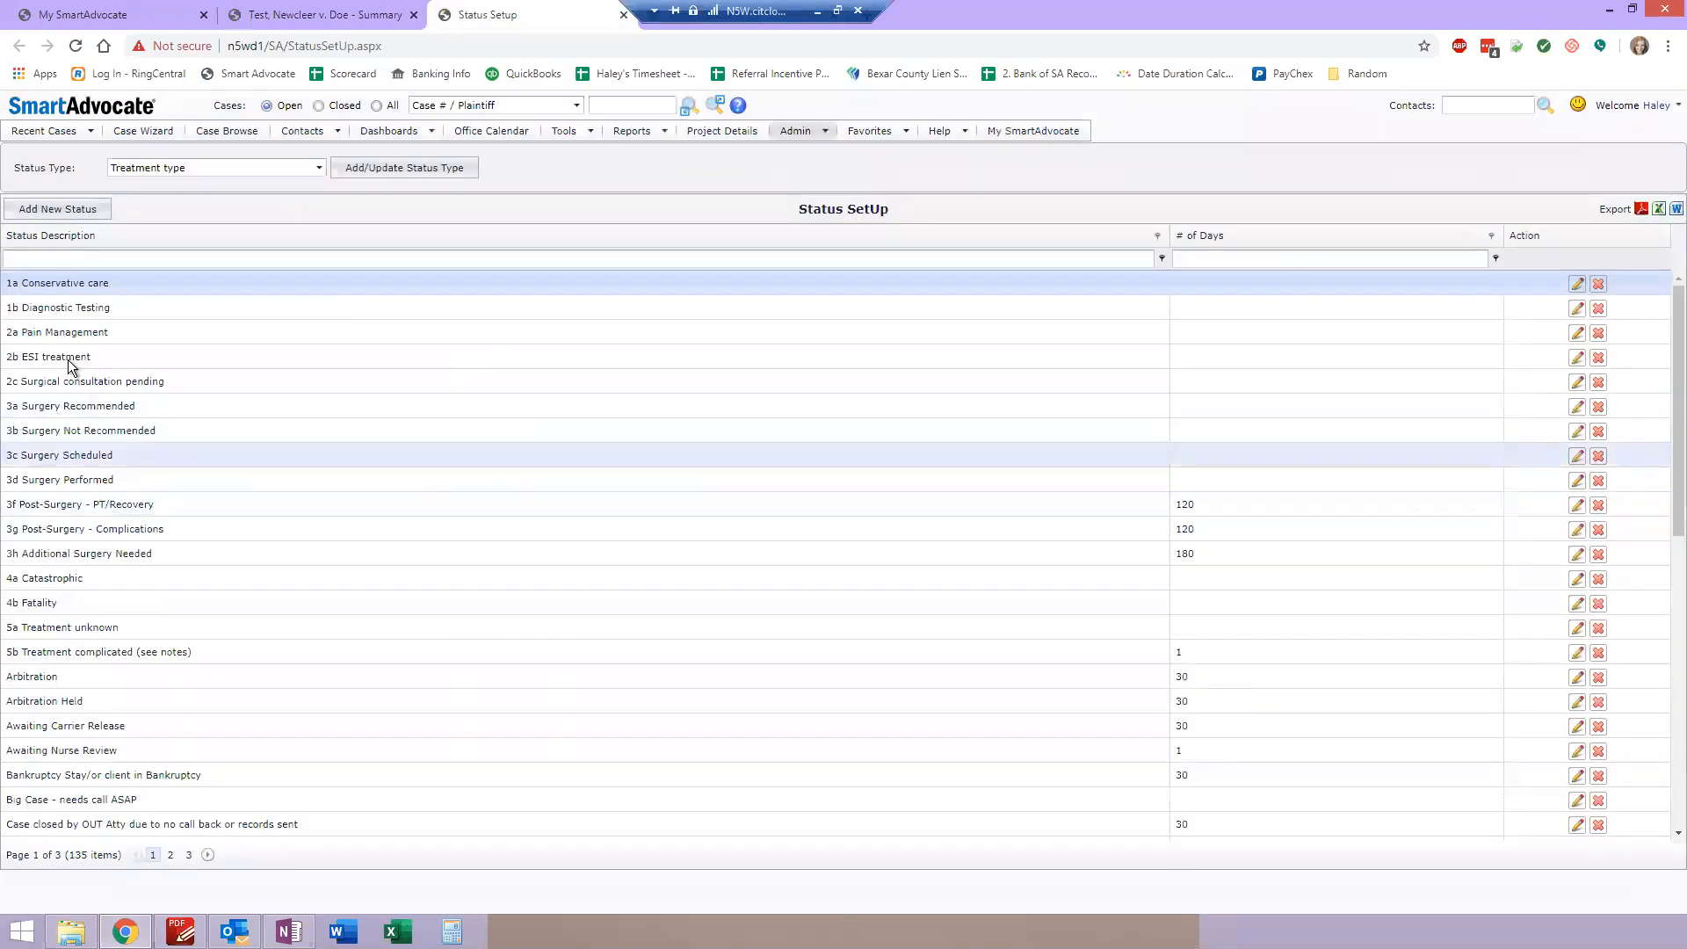
pyautogui.click(1577, 310)
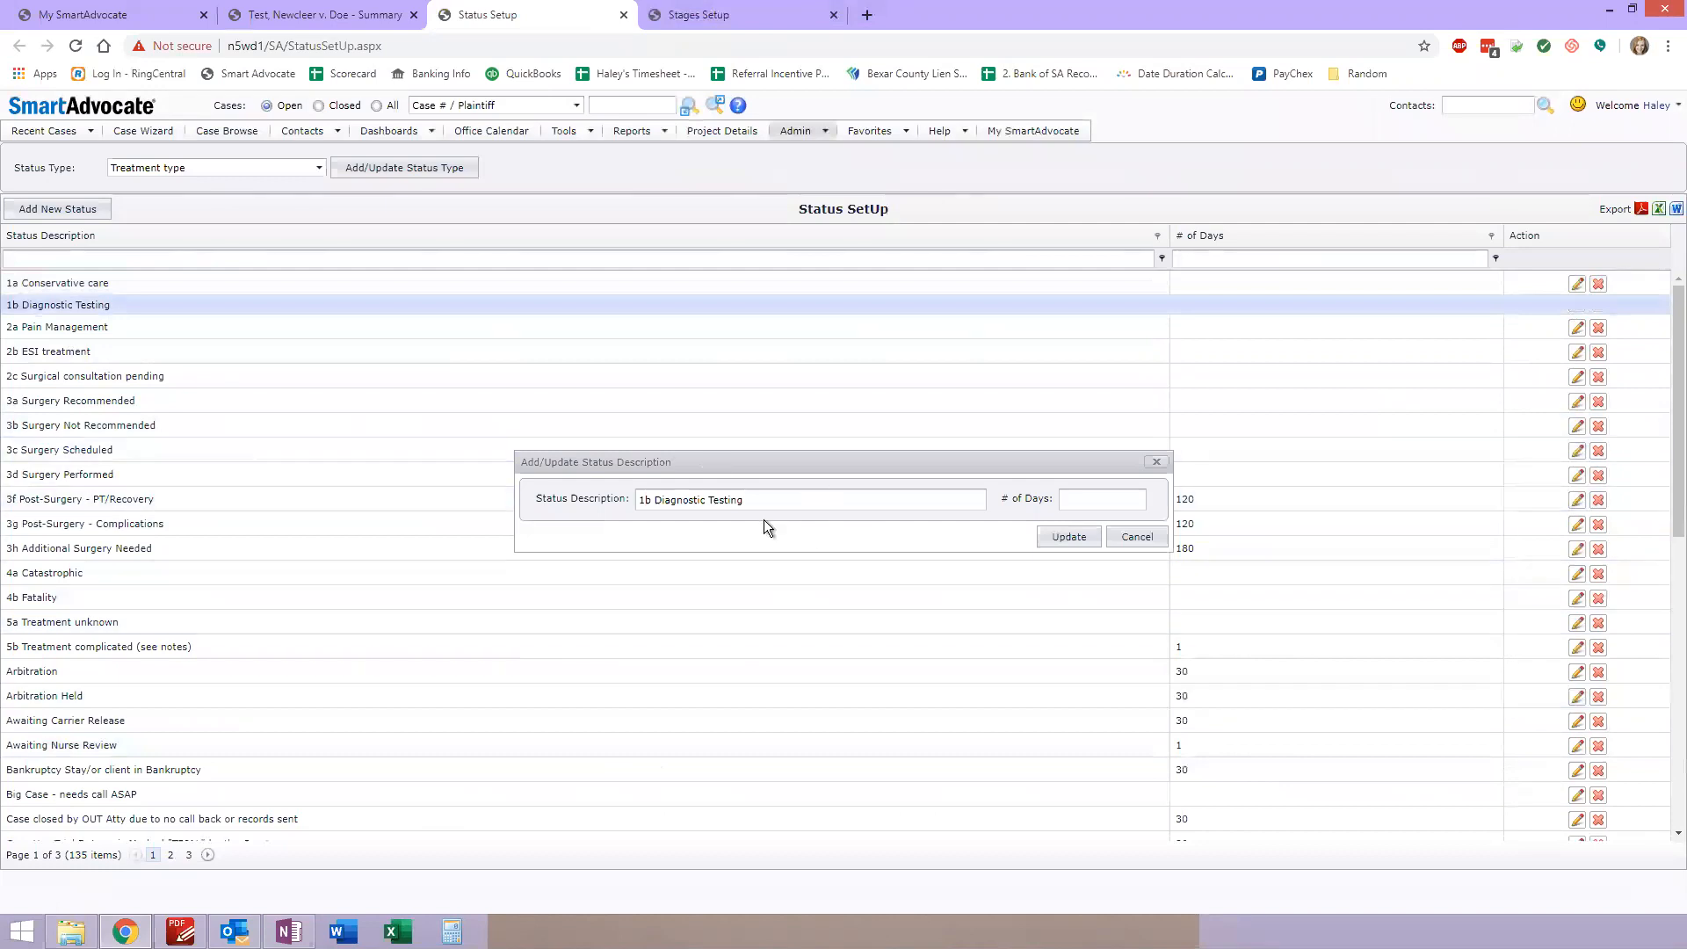
pyautogui.click(730, 489)
pyautogui.doubleClick(730, 489)
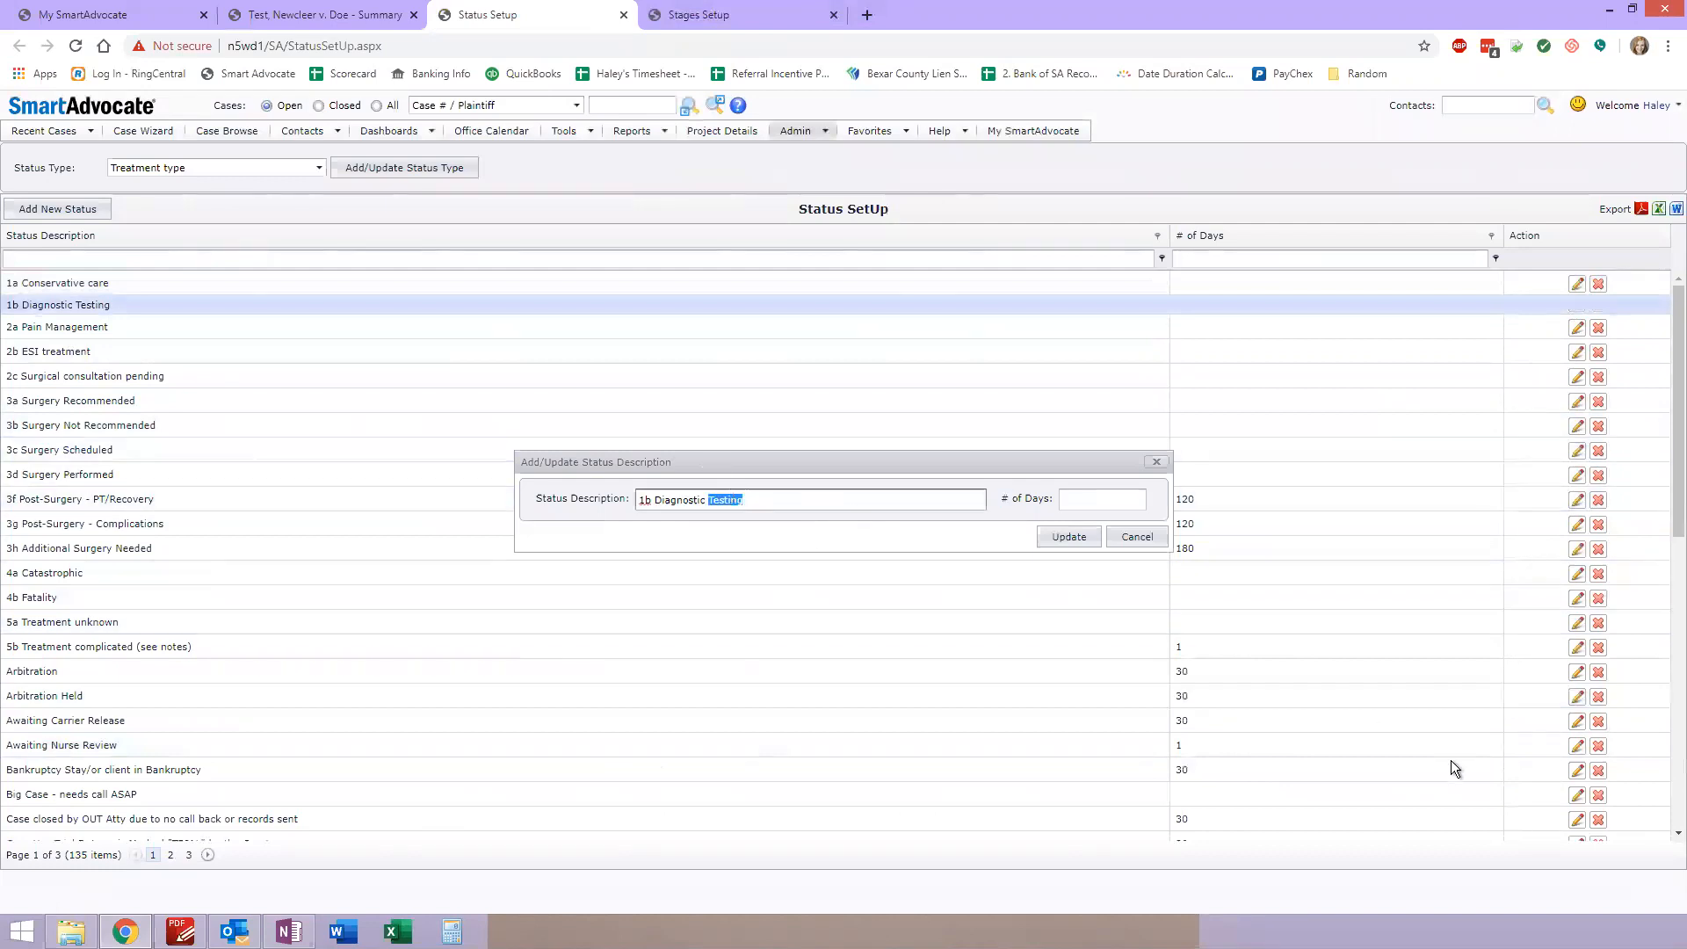
pyautogui.write('MRIs')
pyautogui.press('Return')
# Refresh the test case's summary and check its treatment type, main status and stage label
pyautogui.click(320, 15)
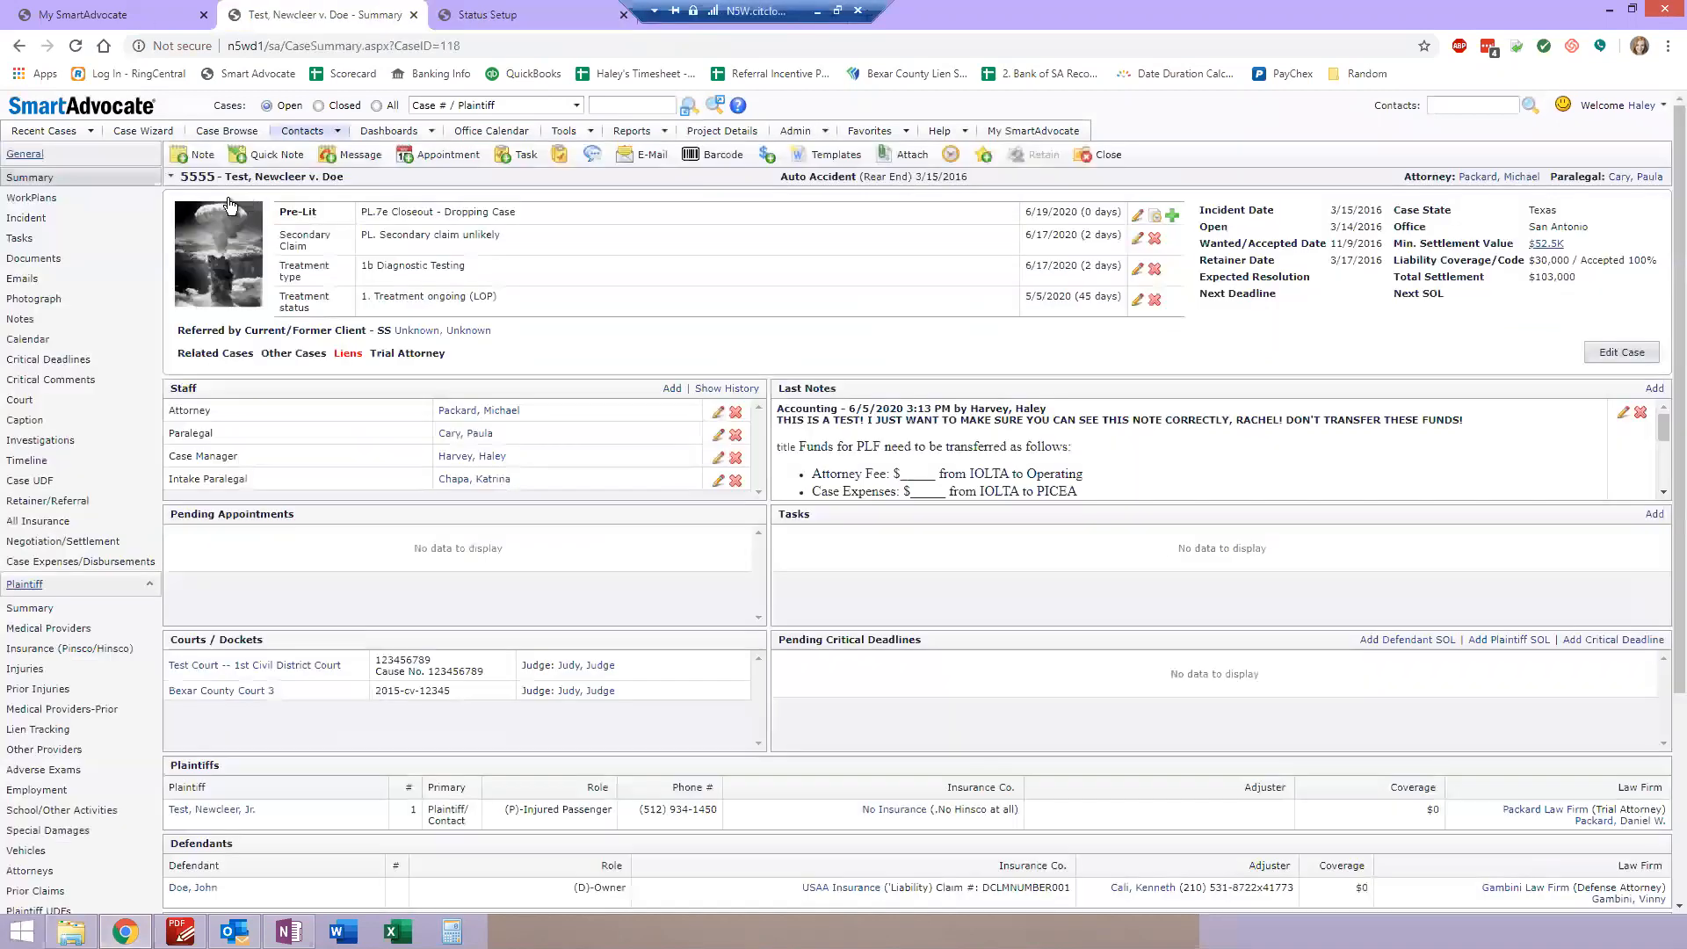
pyautogui.click(75, 45)
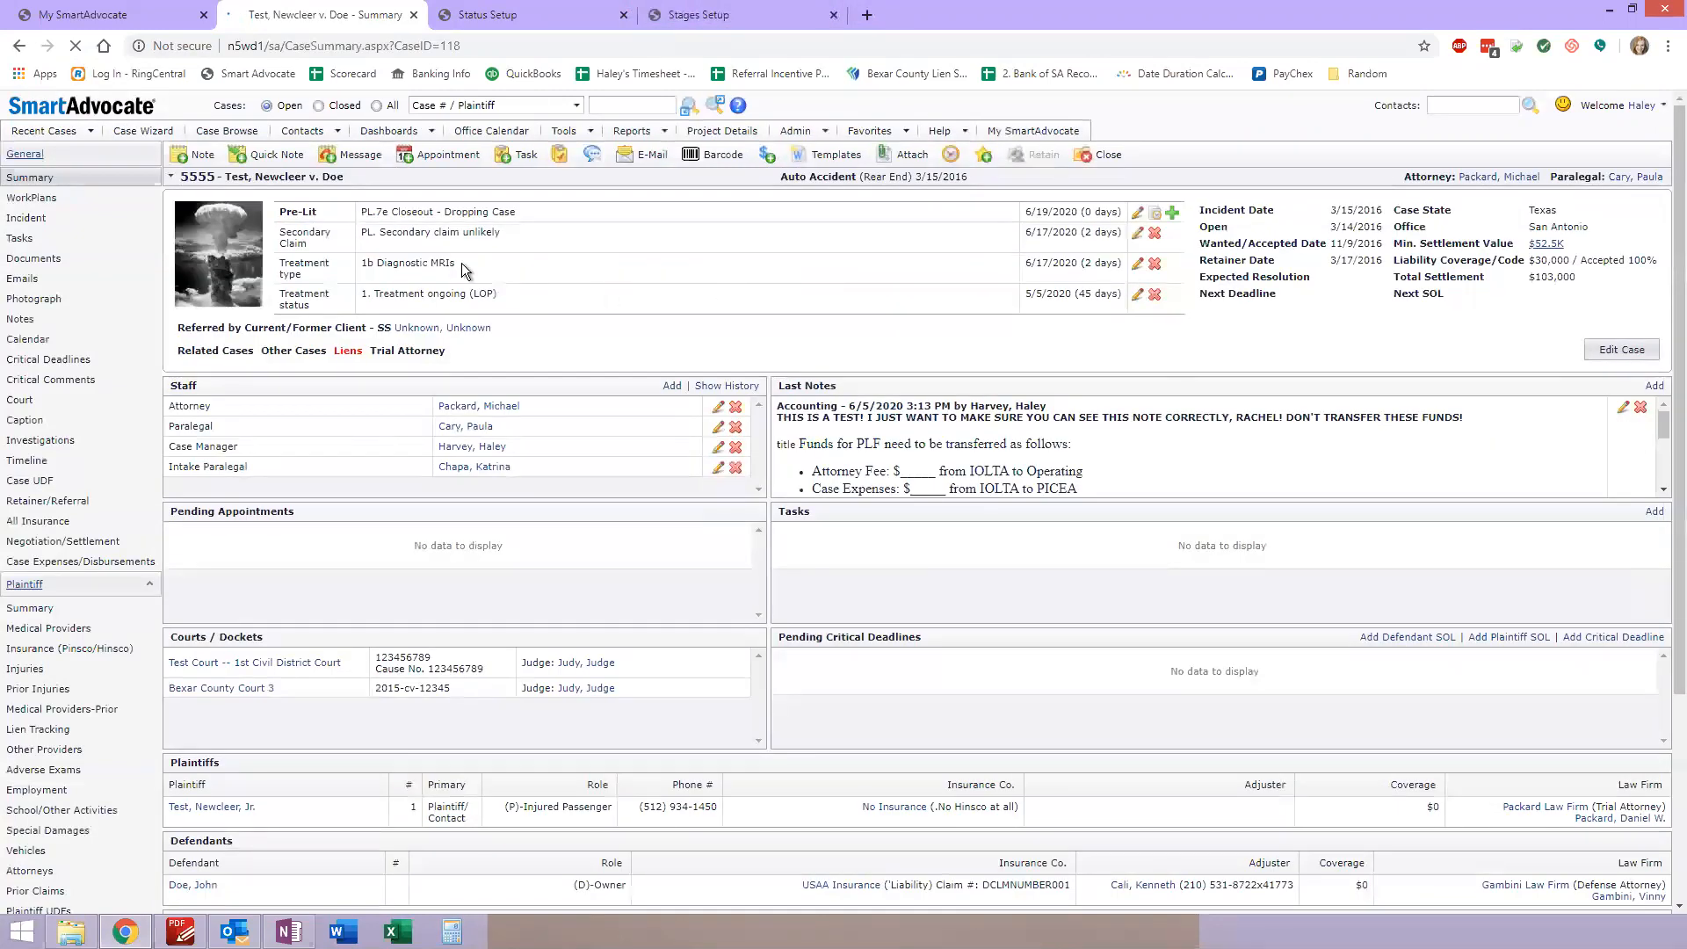
pyautogui.moveTo(375, 266); pyautogui.dragTo(422, 268)
pyautogui.click(492, 267)
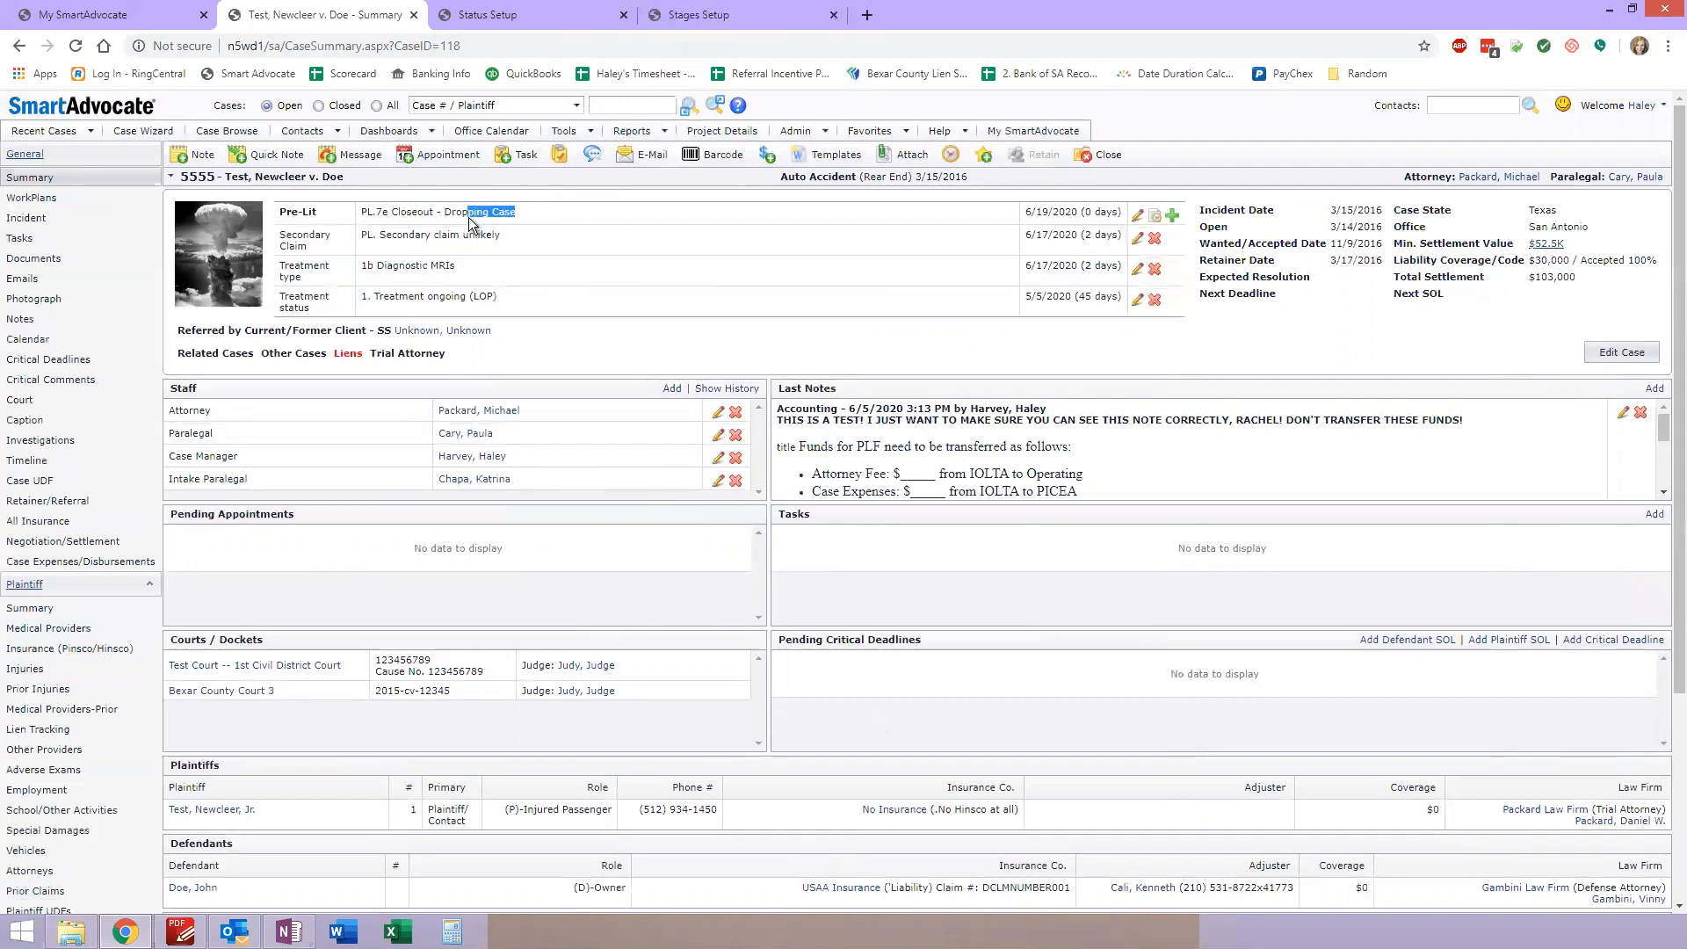
pyautogui.click(444, 212)
pyautogui.tripleClick(285, 218)
pyautogui.click(346, 220)
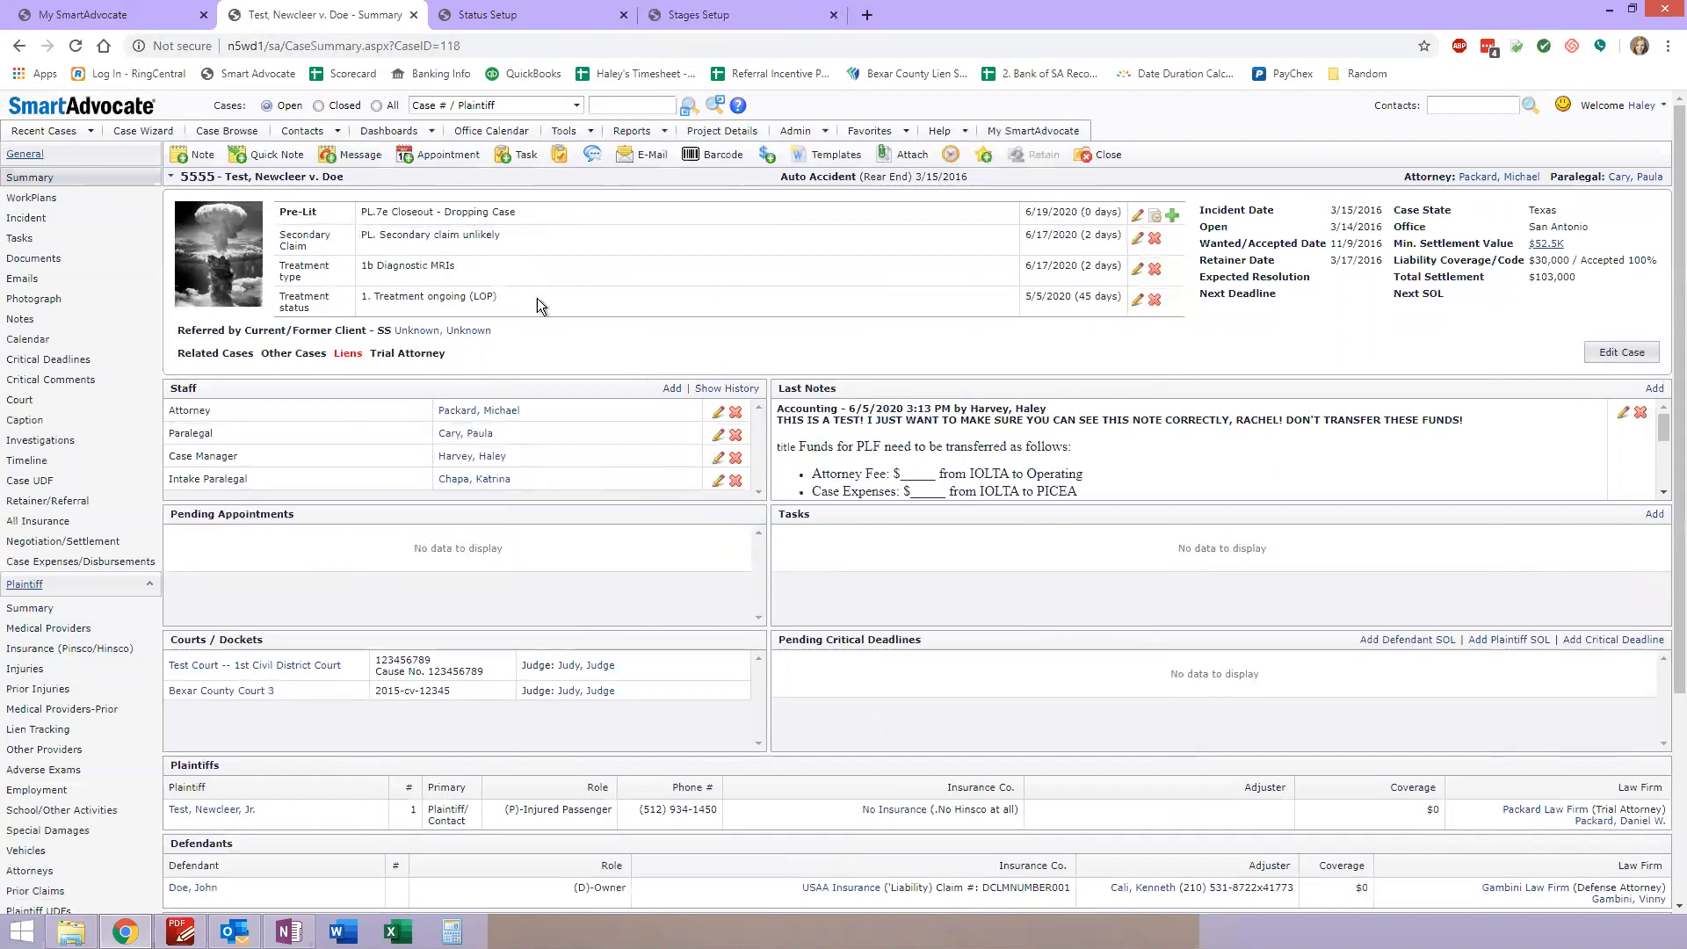